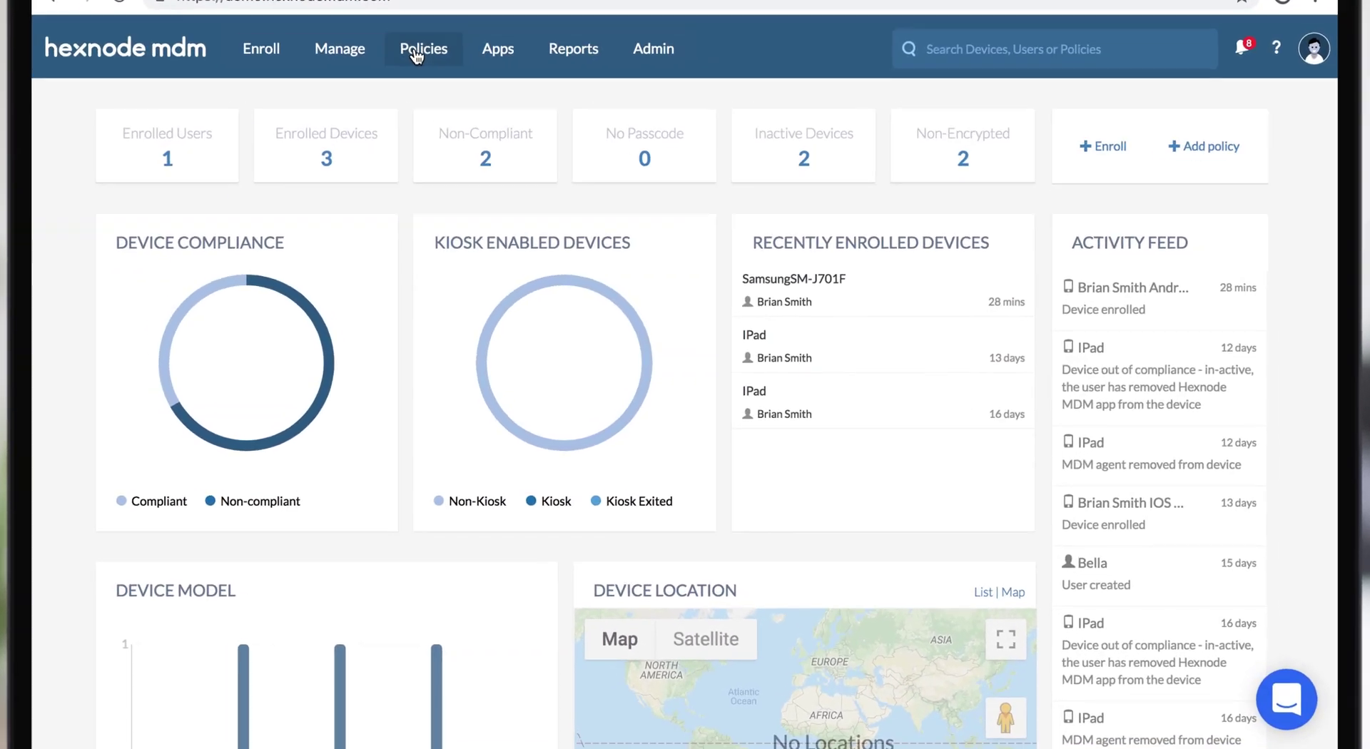
- Start a new policy named 'AfW container password' and configure its AFW Container Password settings
click(505, 164)
click(259, 187)
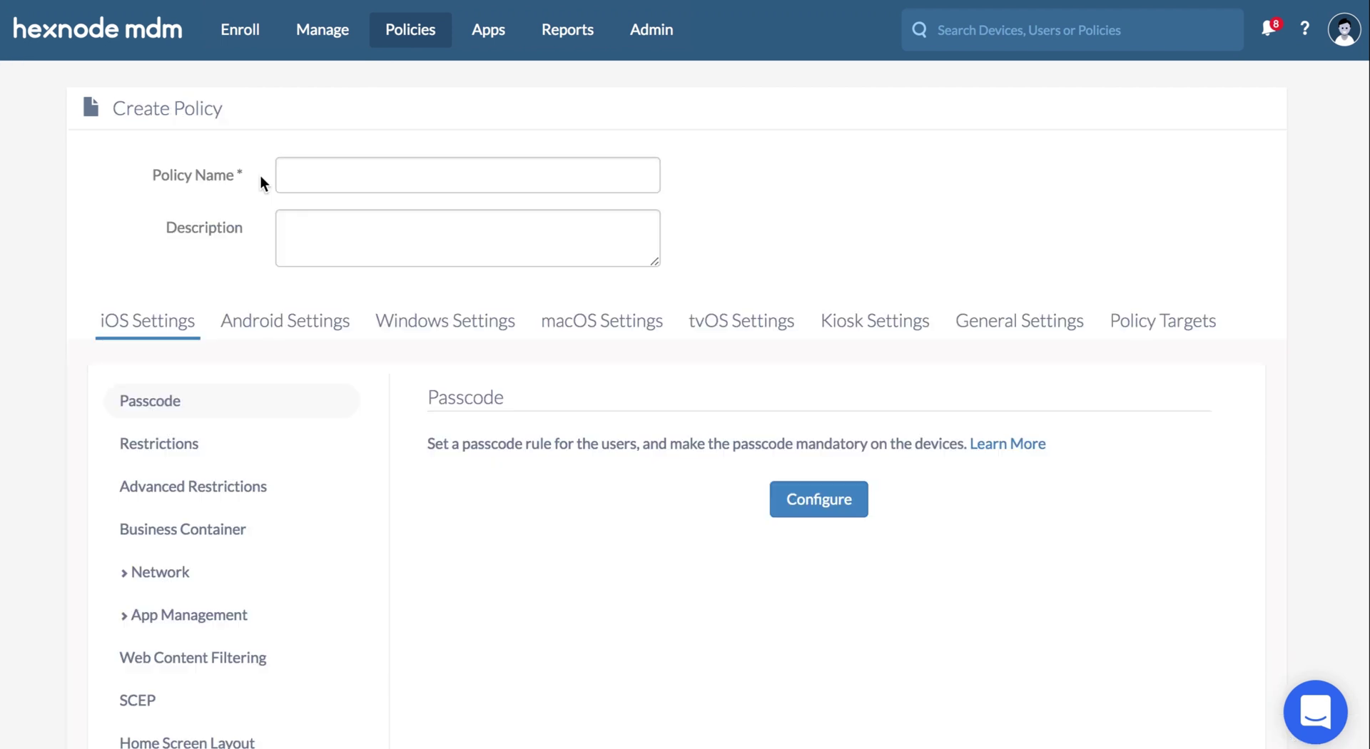
click(285, 174)
text(AfW container password)
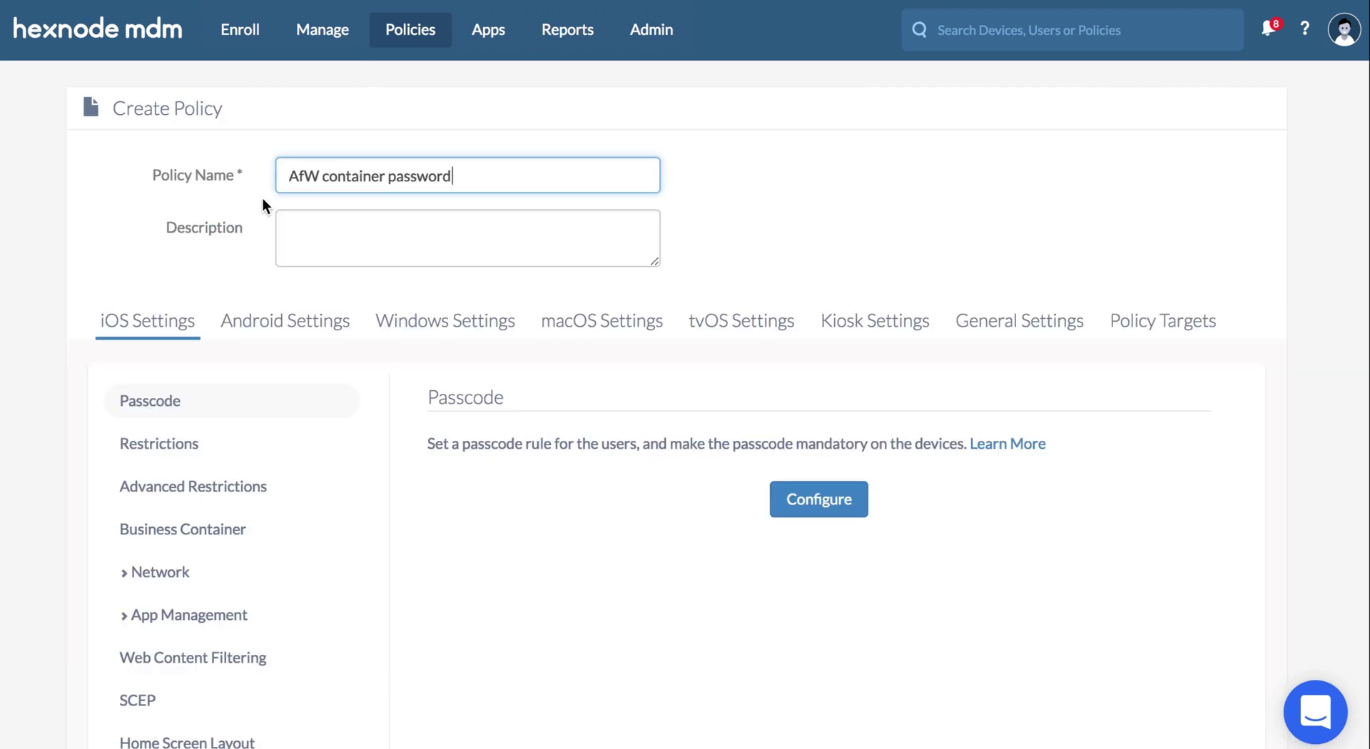
click(246, 323)
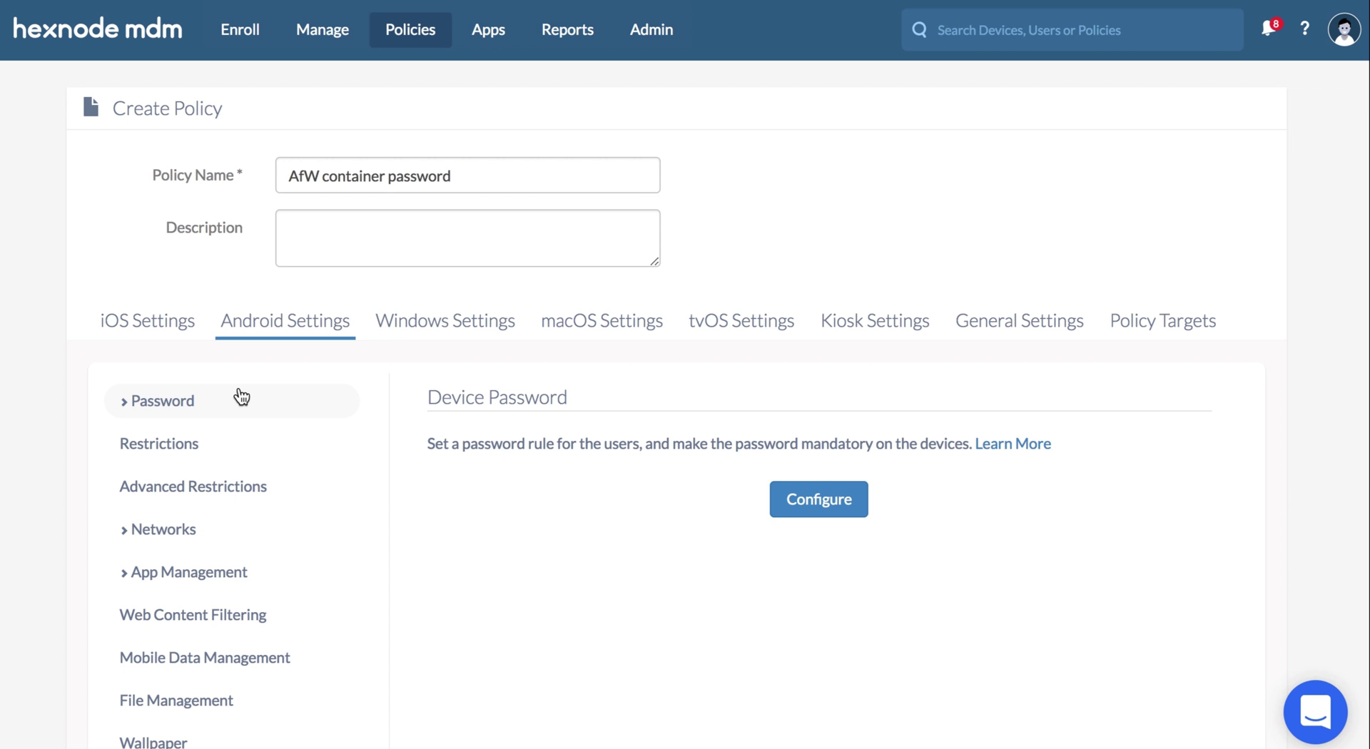
click(241, 397)
click(246, 478)
scroll(246, 478, down, 3)
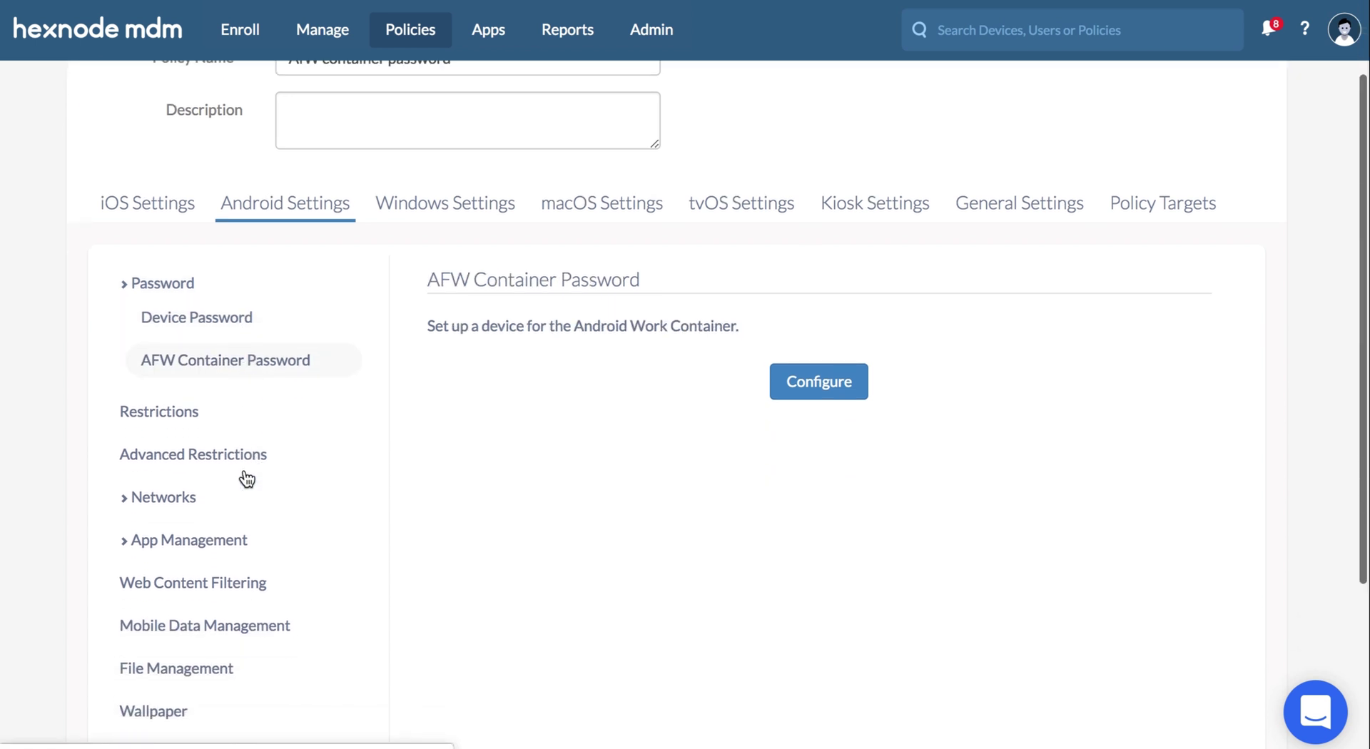
click(784, 283)
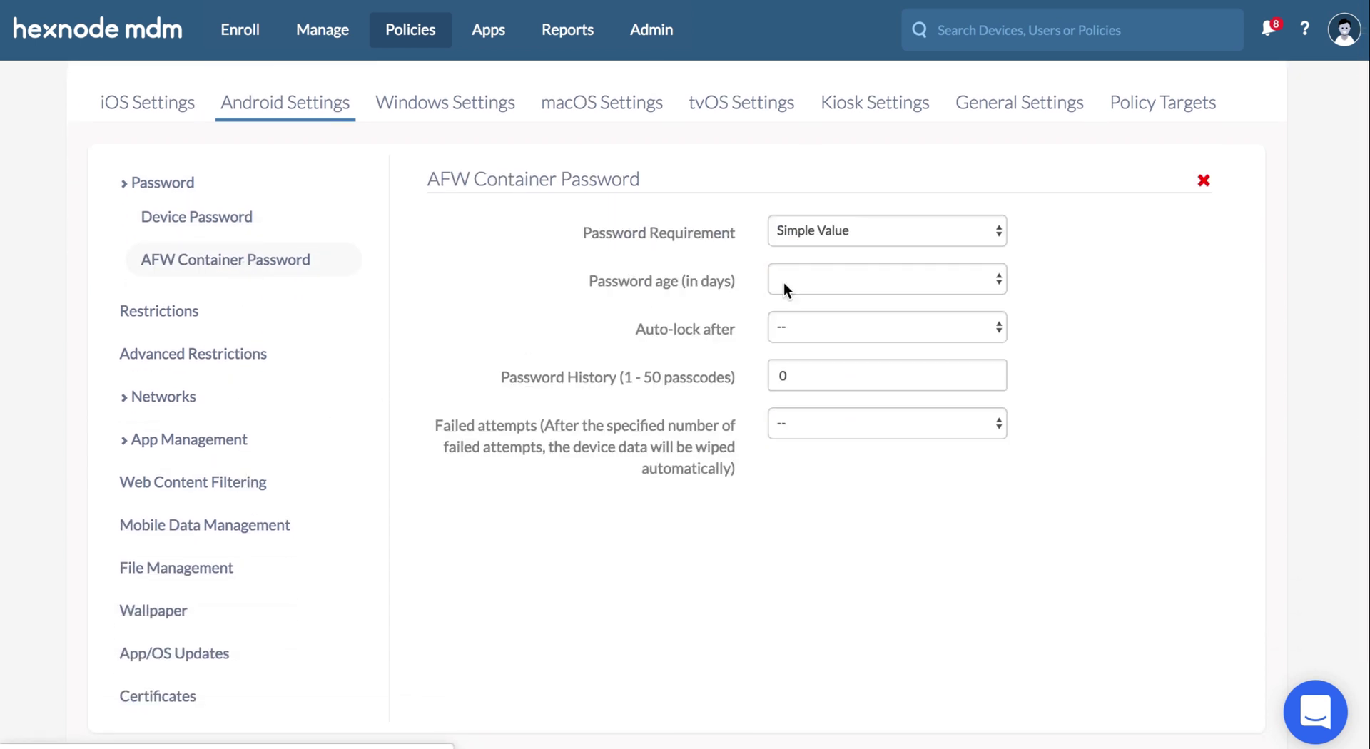
- Require an alphanumeric password with minimum length 5, 10-day age and 3-minute auto-lock
click(999, 230)
click(978, 280)
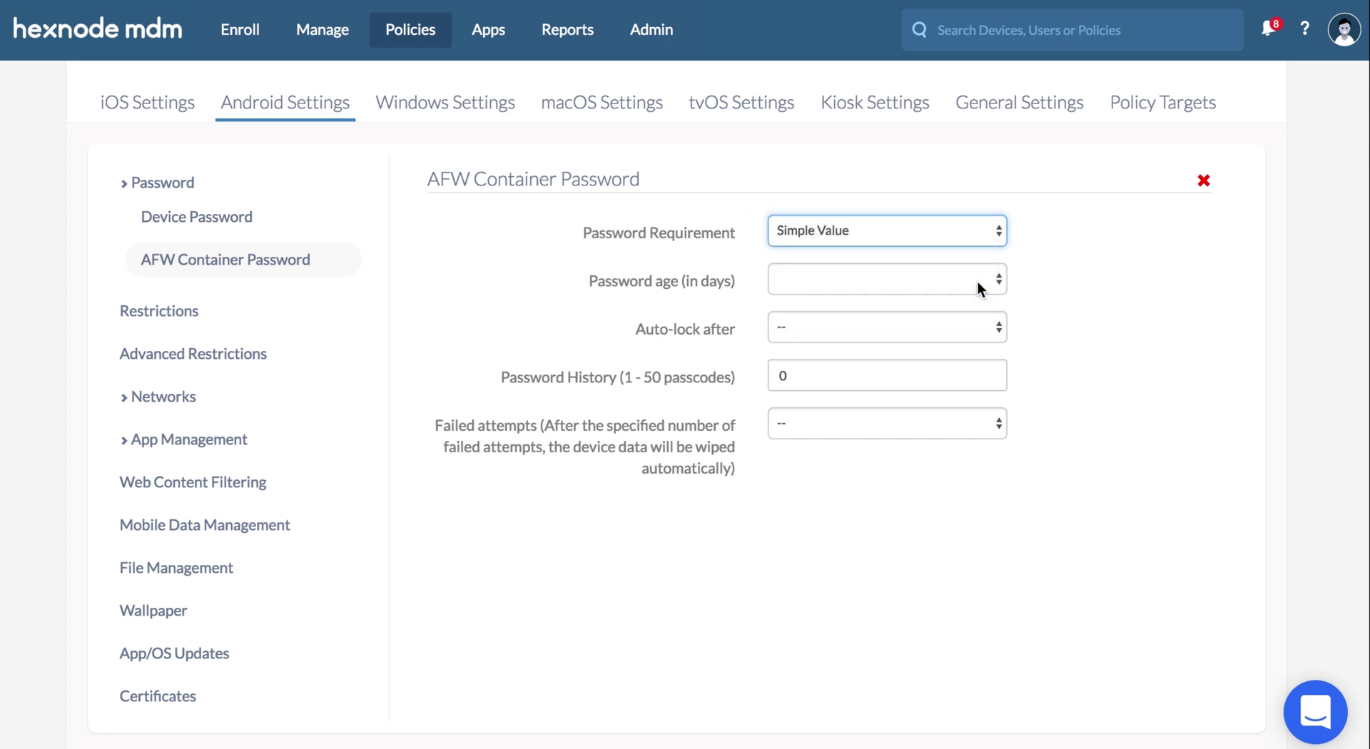
click(997, 282)
click(988, 315)
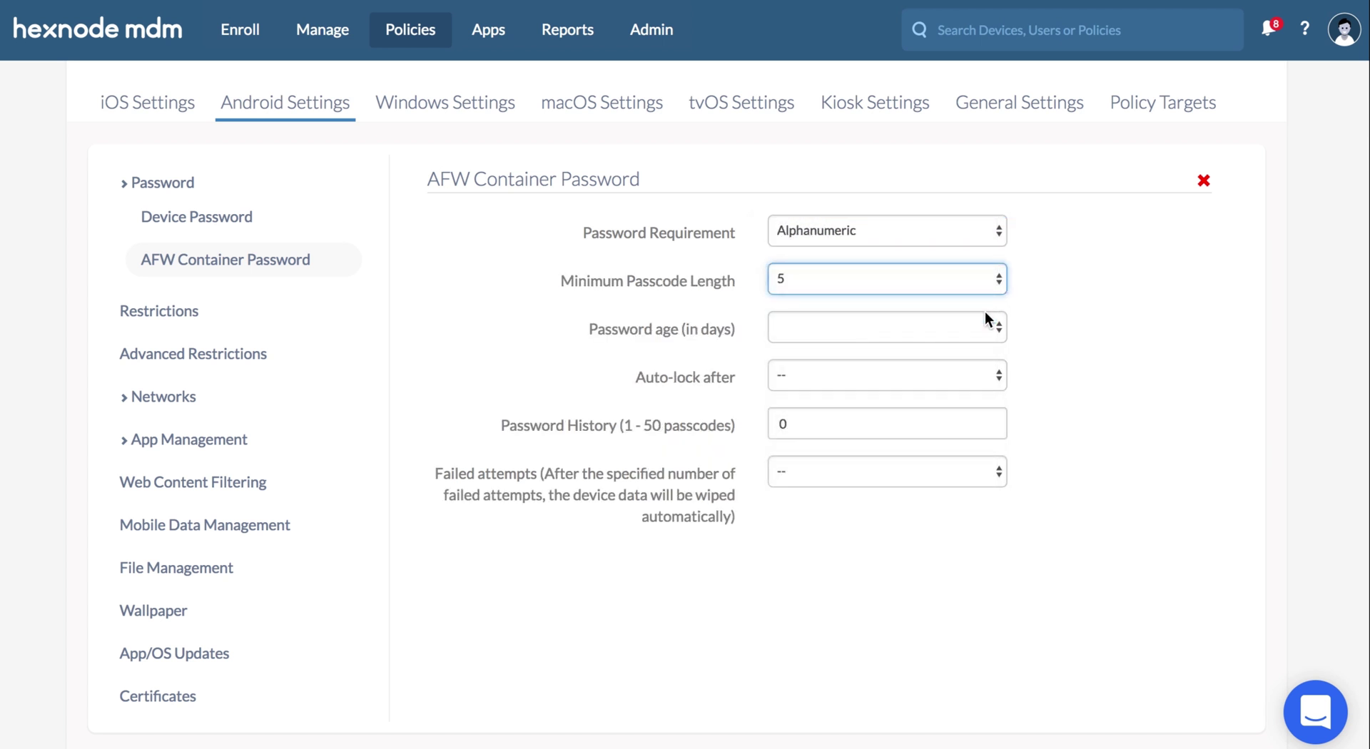
click(999, 328)
click(997, 347)
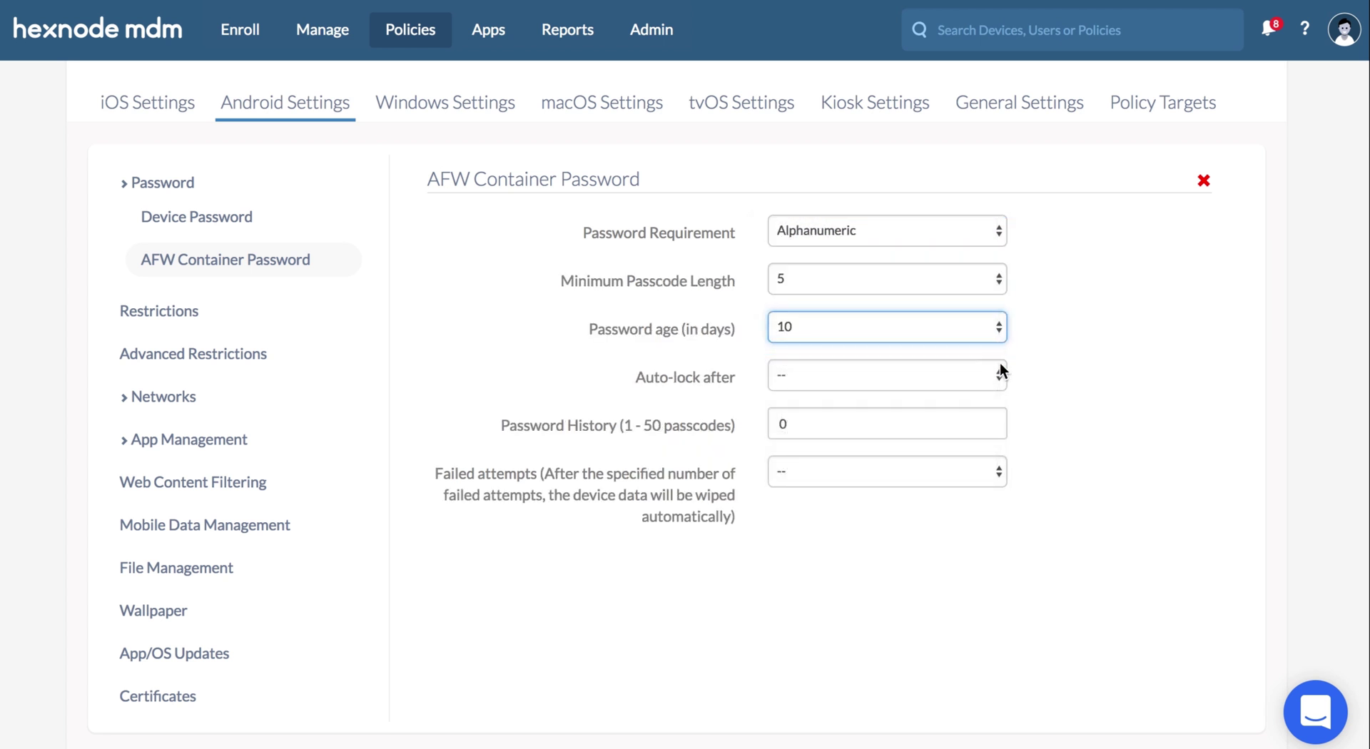
click(999, 375)
click(983, 441)
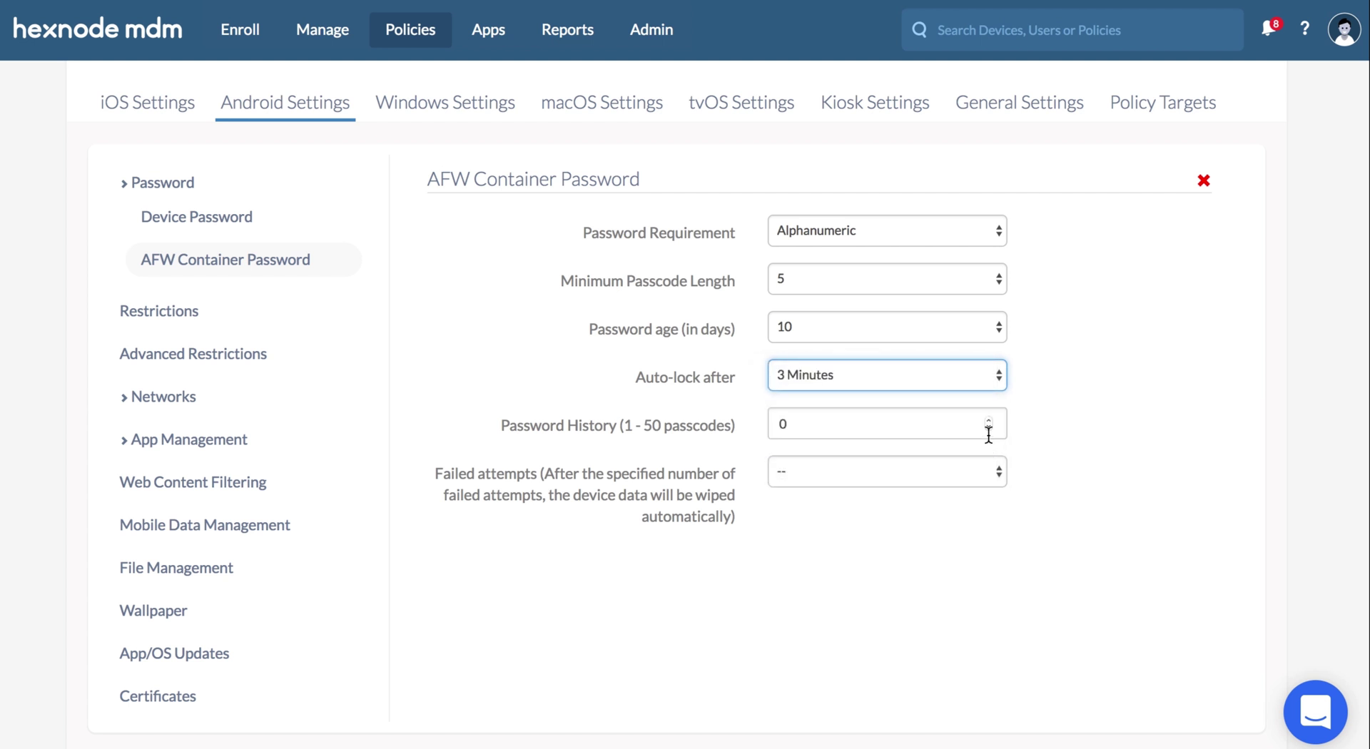
- Set password history to 5 and wipe data after 5 failed attempts
click(989, 420)
click(988, 421)
click(988, 420)
click(988, 421)
click(988, 420)
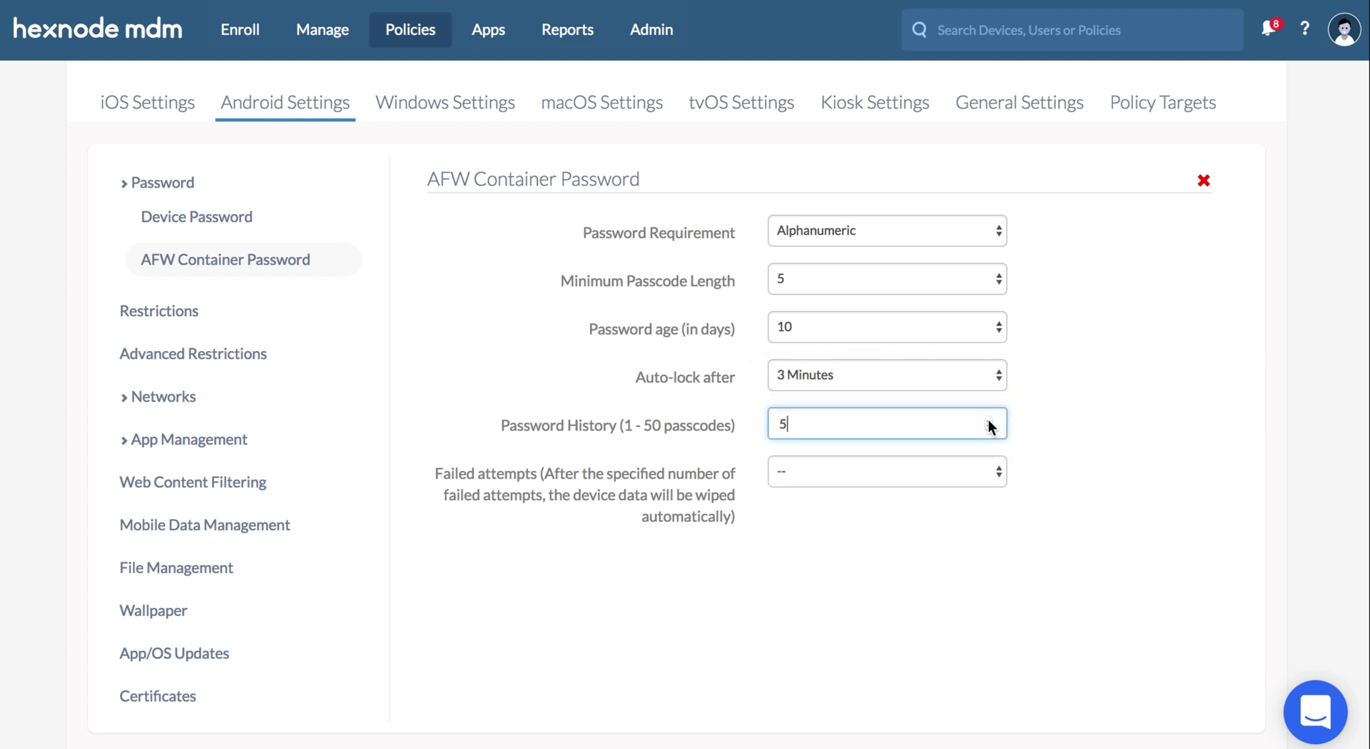
click(997, 470)
click(972, 506)
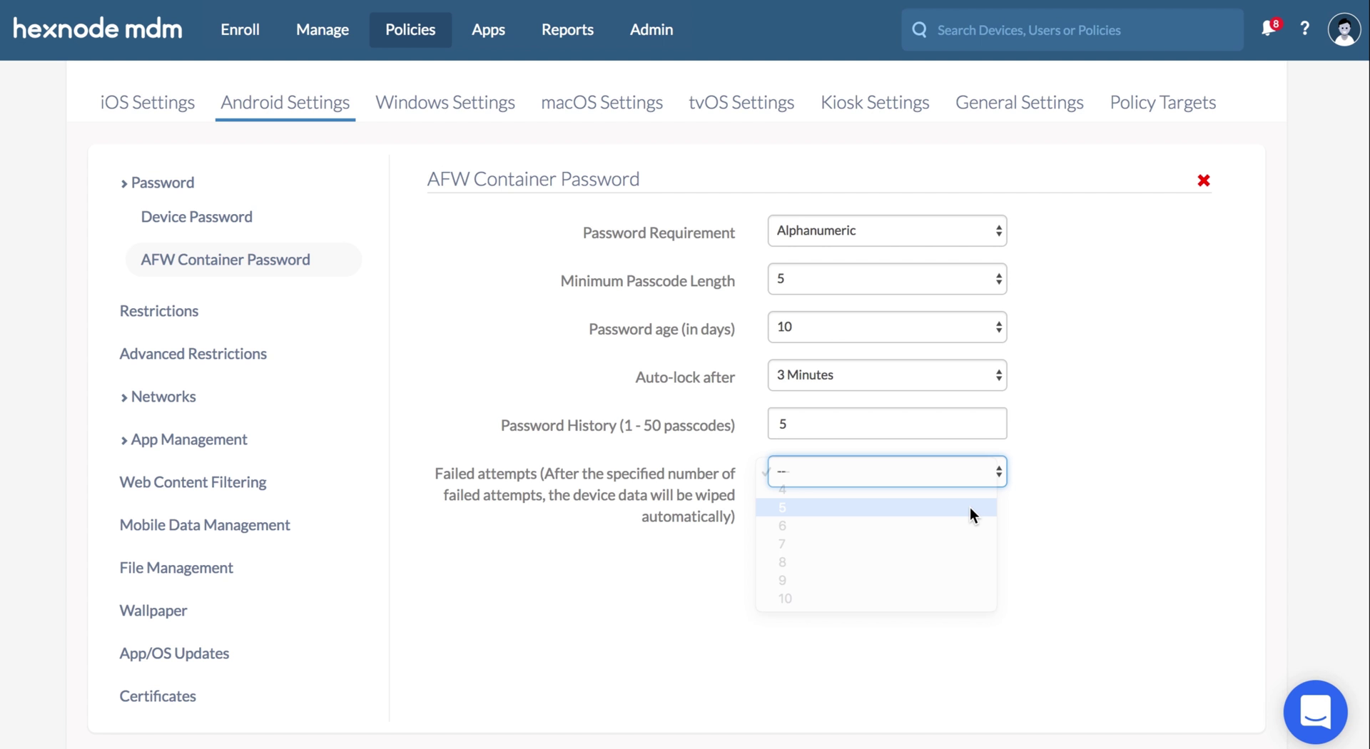
- Target the samsungSM-J701F device and save the policy
click(1131, 115)
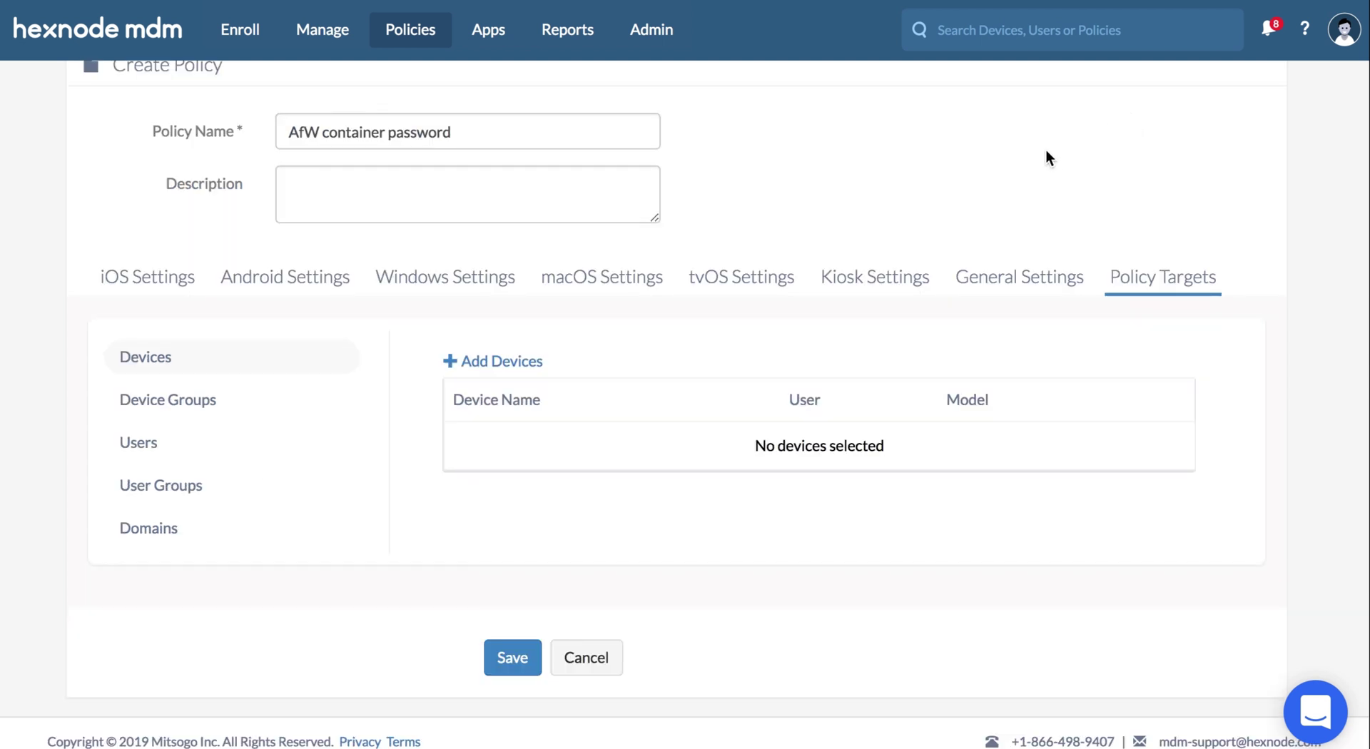
click(537, 363)
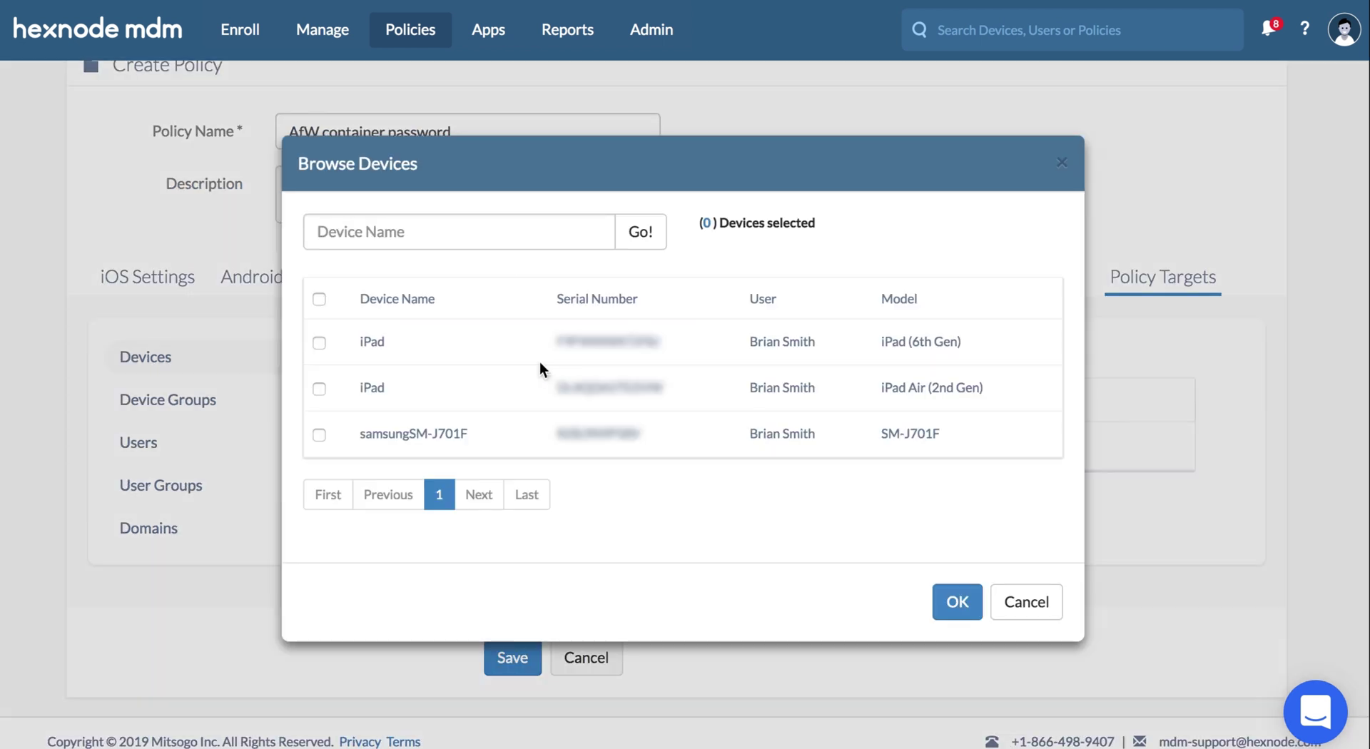
click(319, 435)
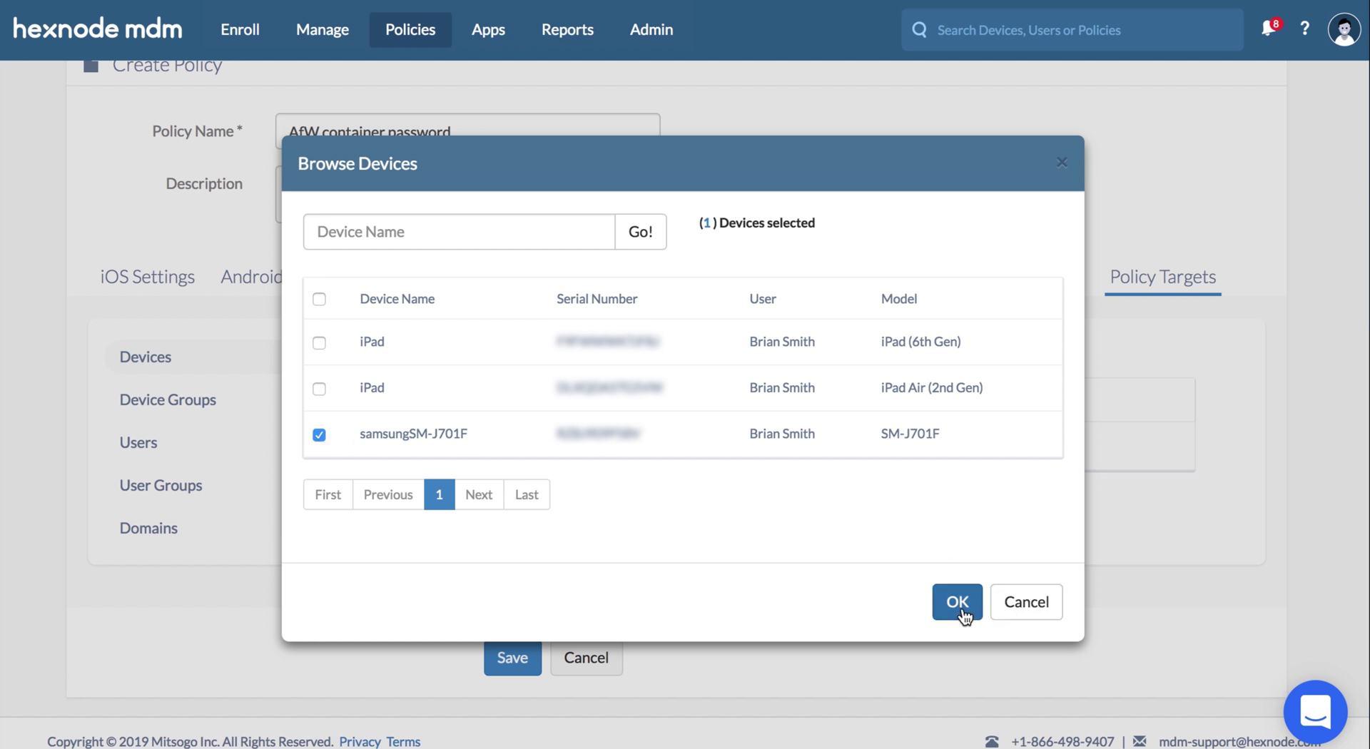
click(957, 601)
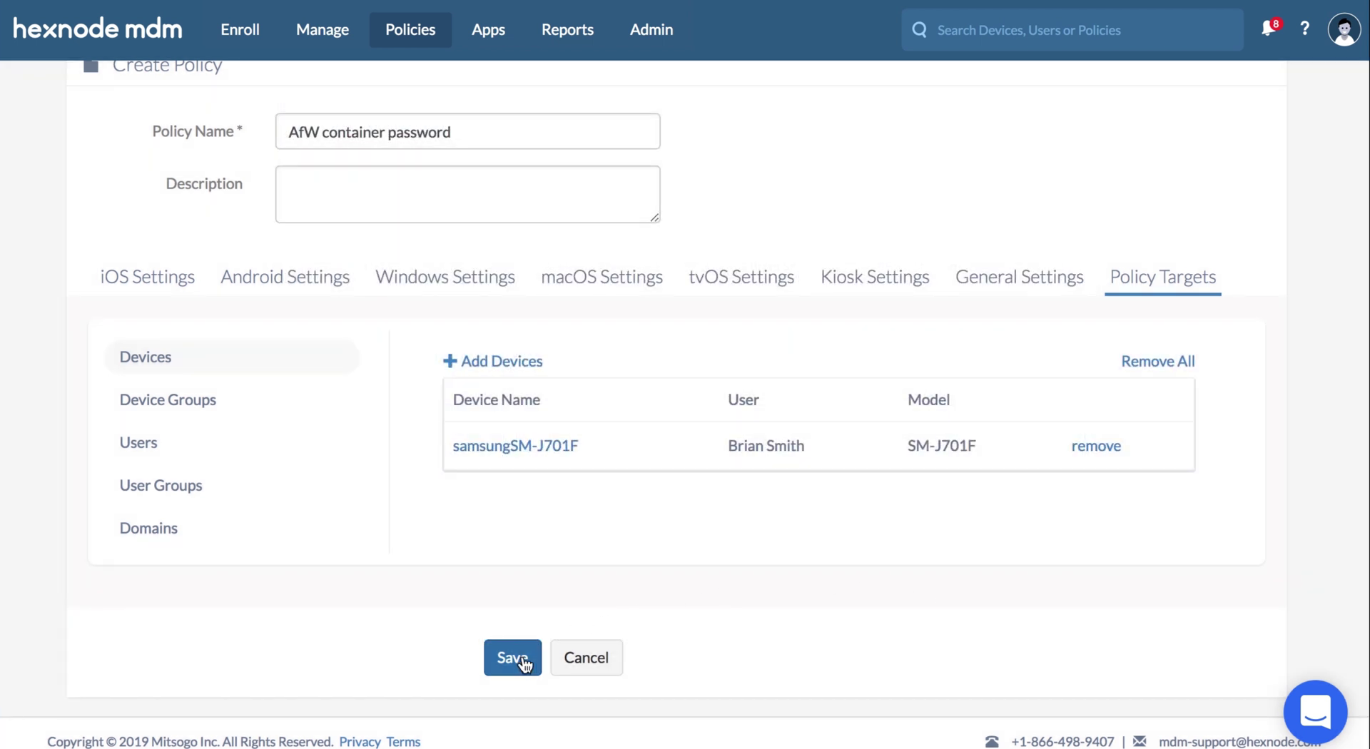
click(524, 658)
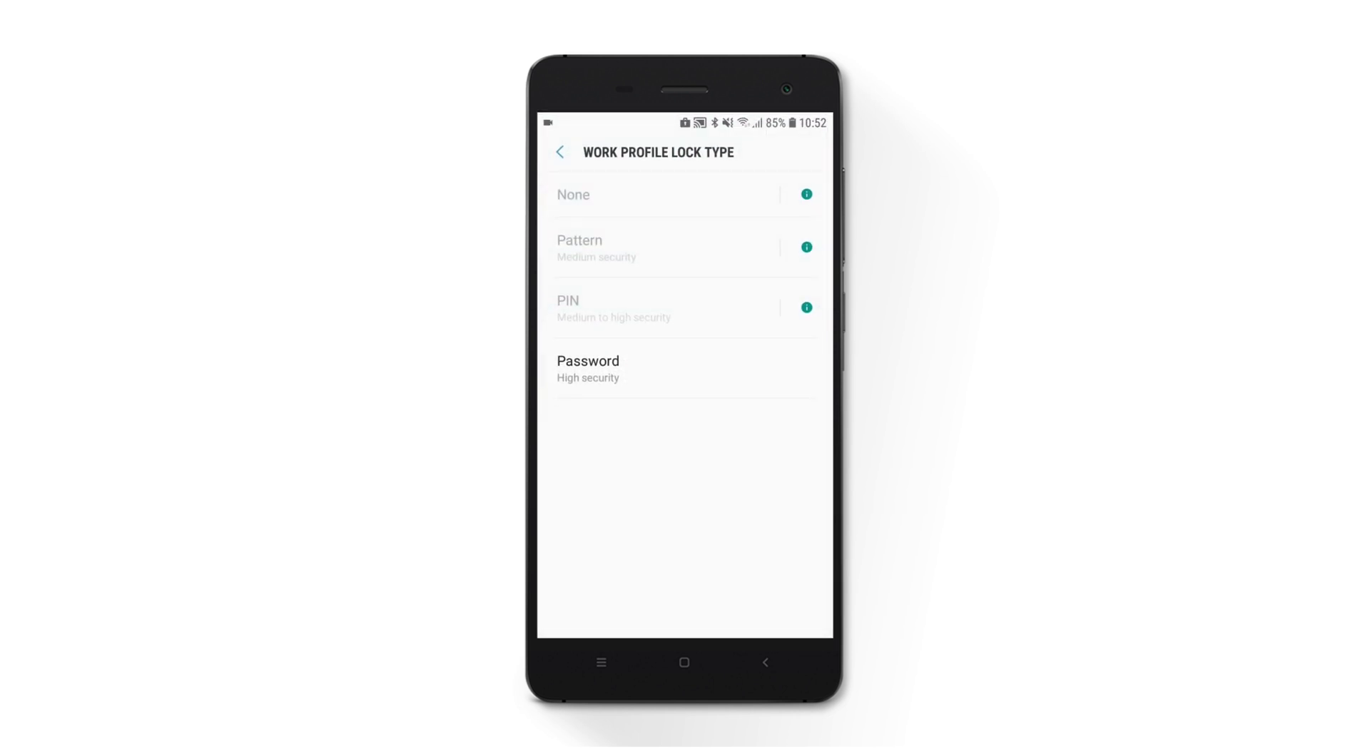
- On the phone, choose Password as the work profile lock, set it, then enter the work password
click(704, 369)
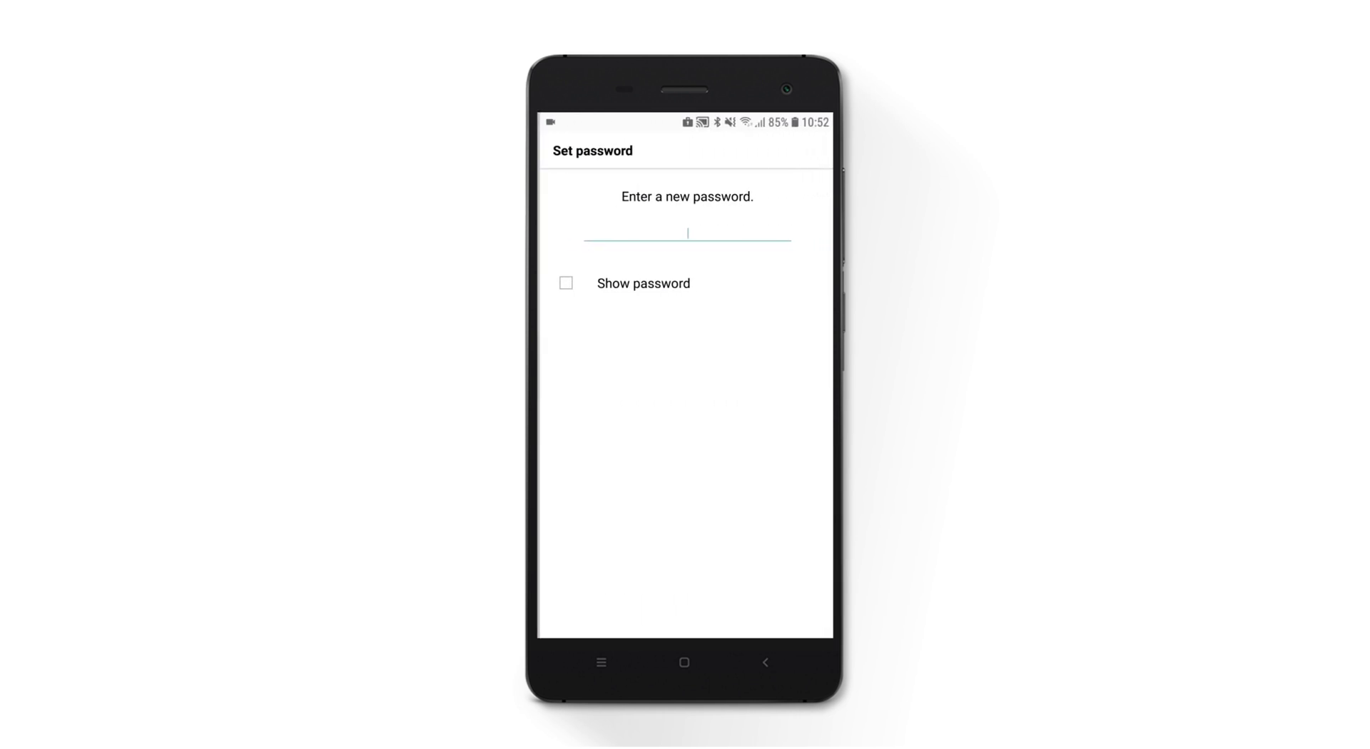
text(******)
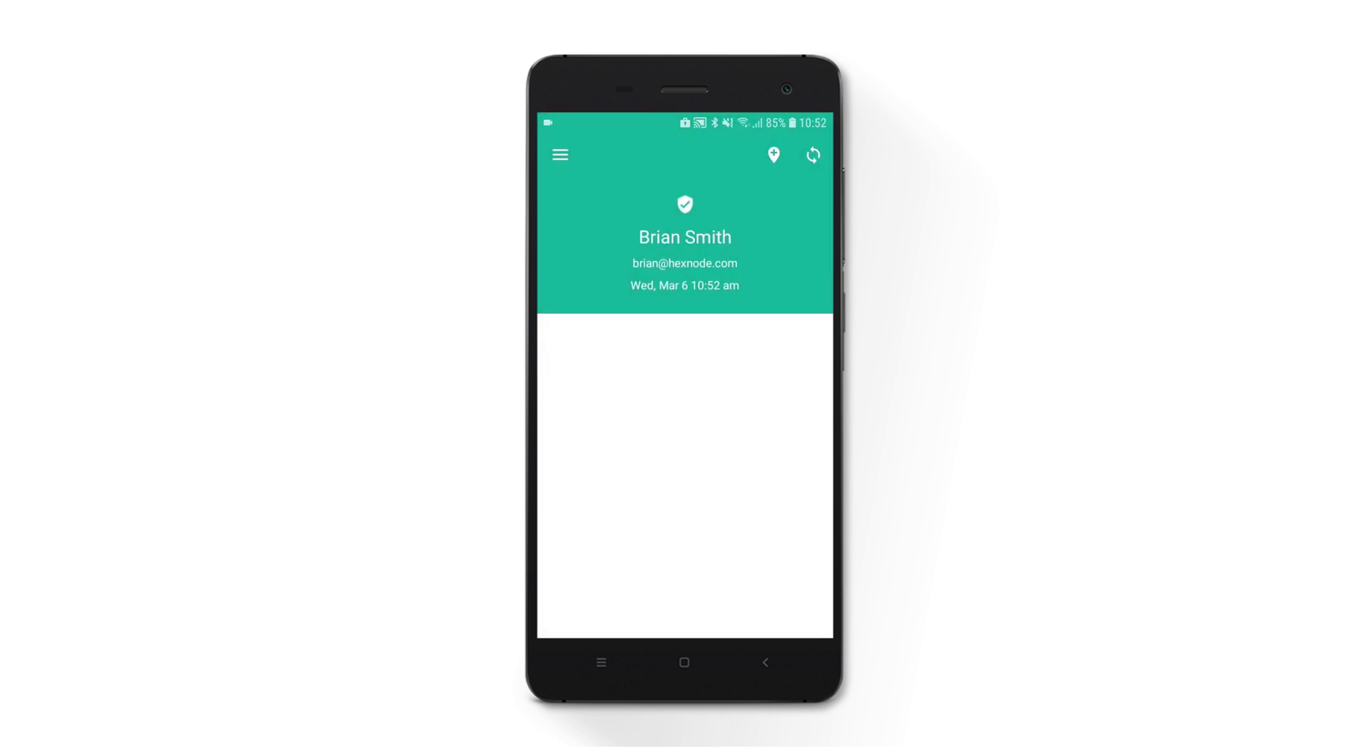
key(Escape)
key(Escape)
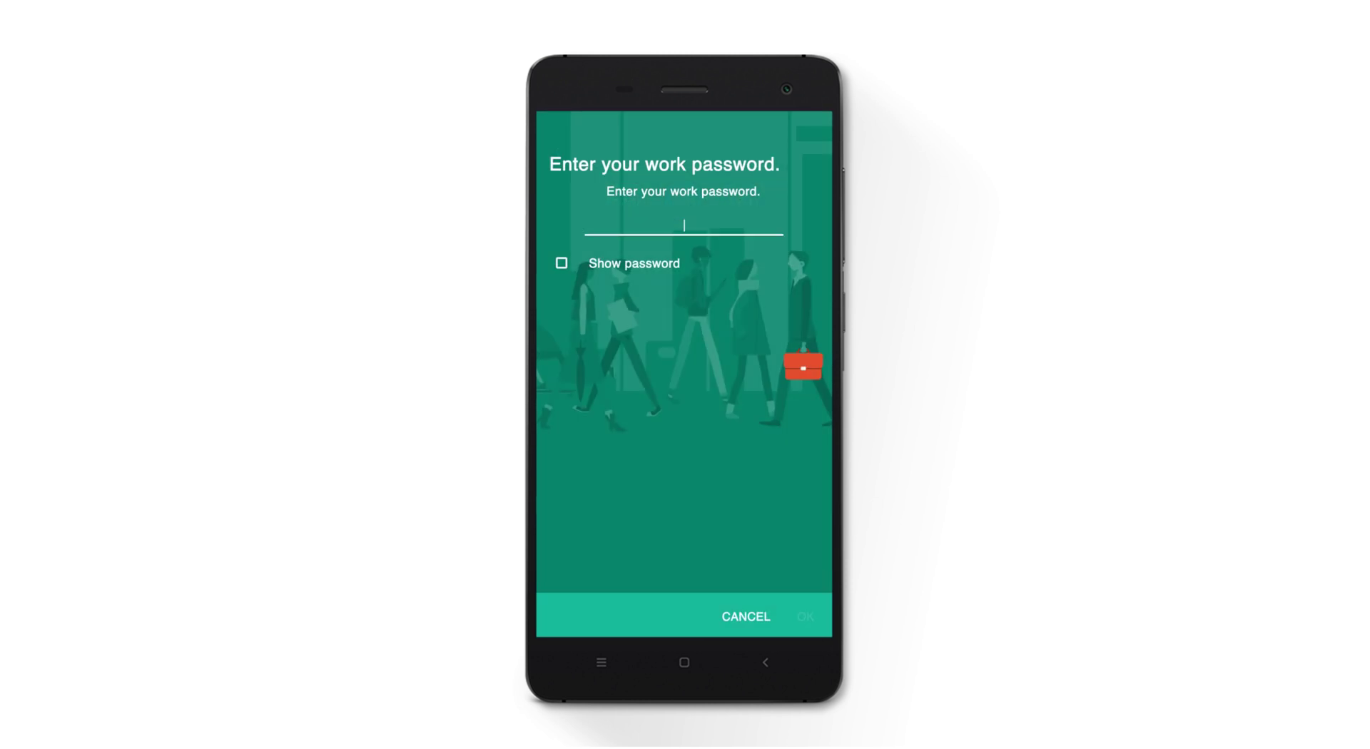
text(123456)
key(Return)
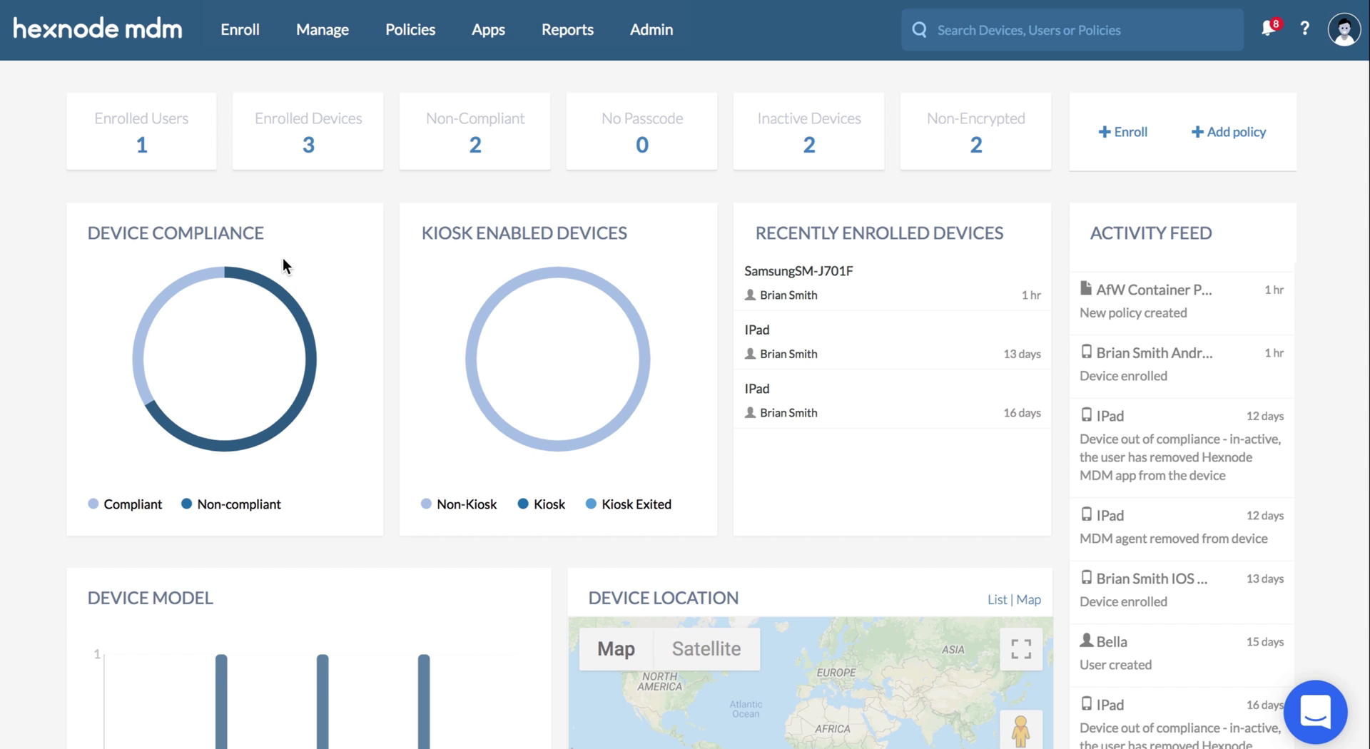
- From Apps > Add Apps > Managed Google Apps, open Dropbox and begin approving it
click(482, 39)
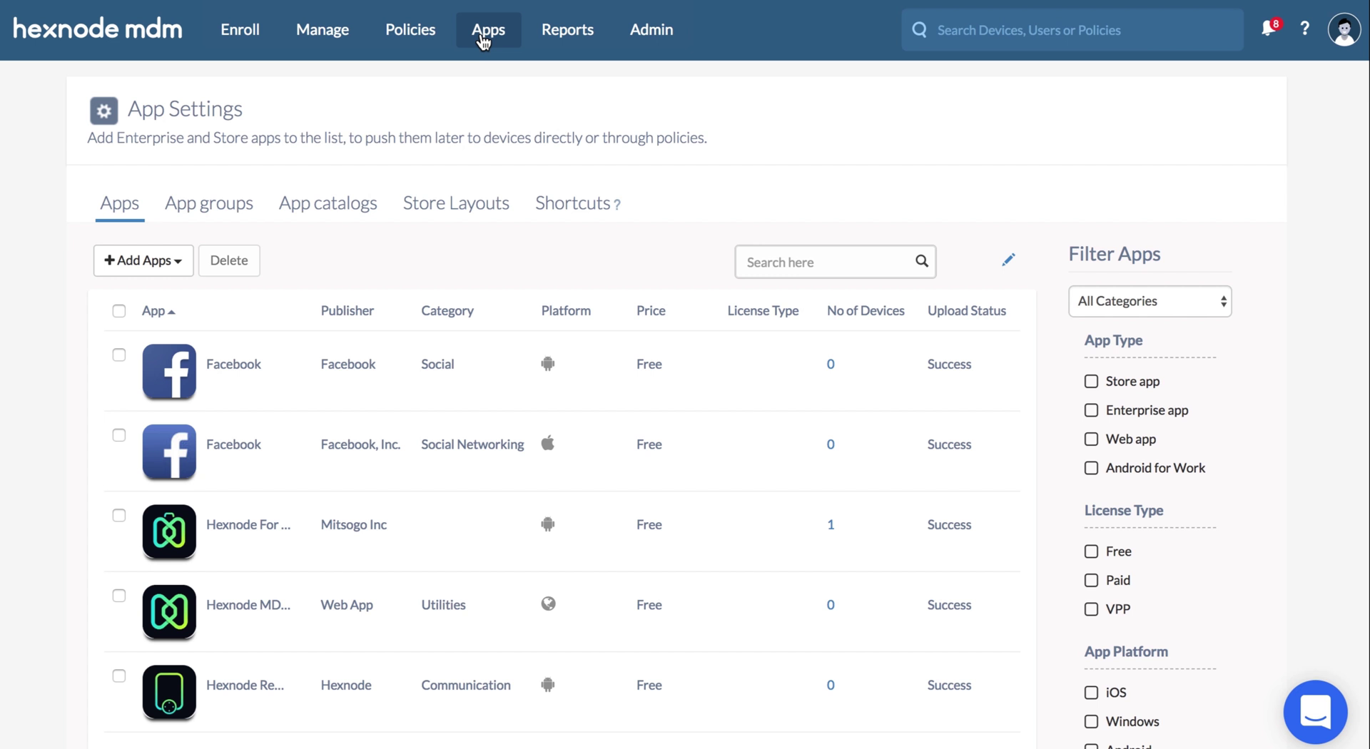
click(187, 262)
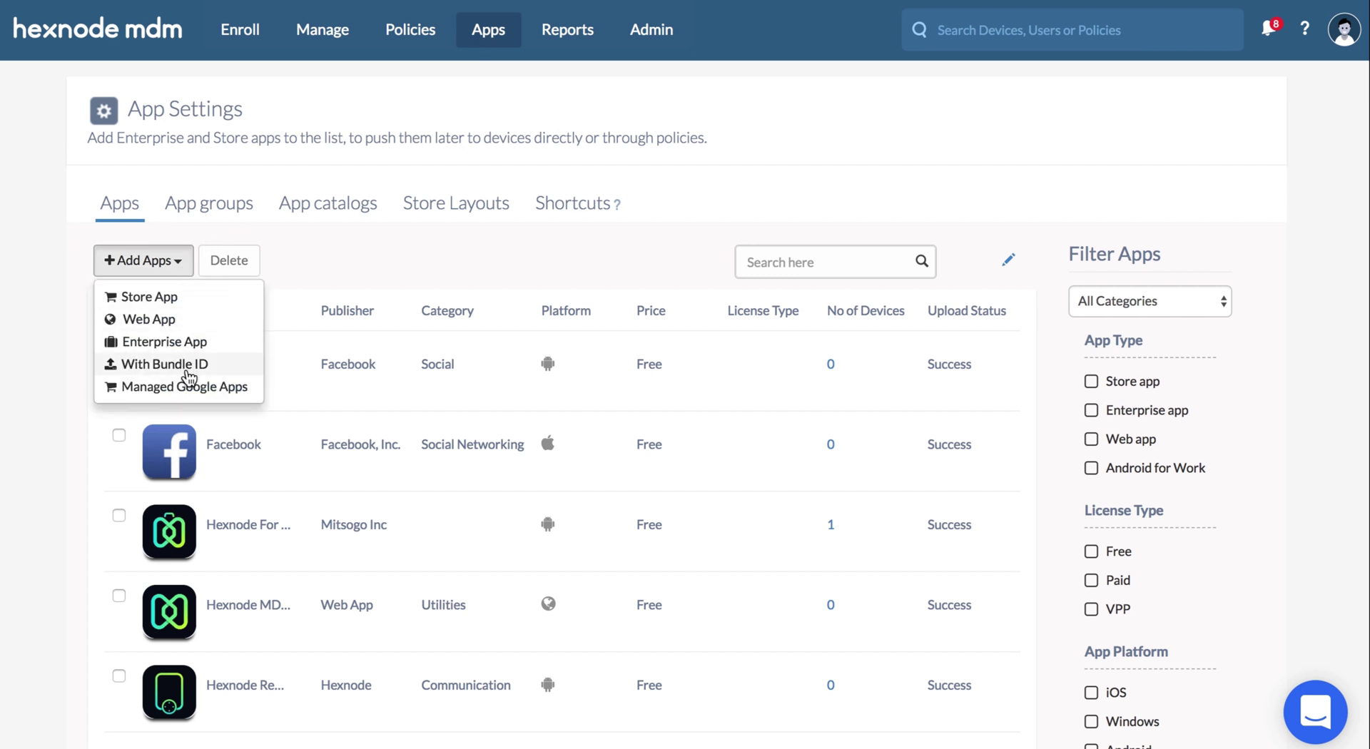
click(189, 387)
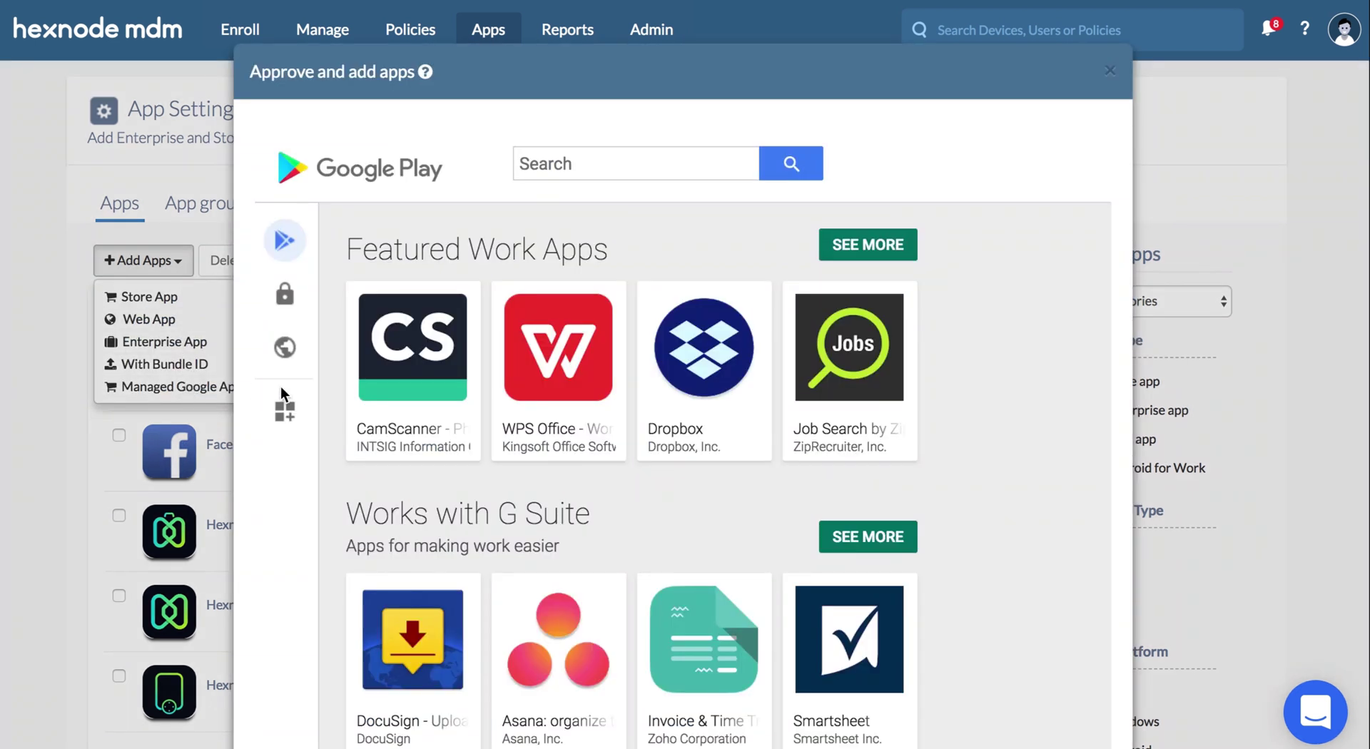
click(662, 379)
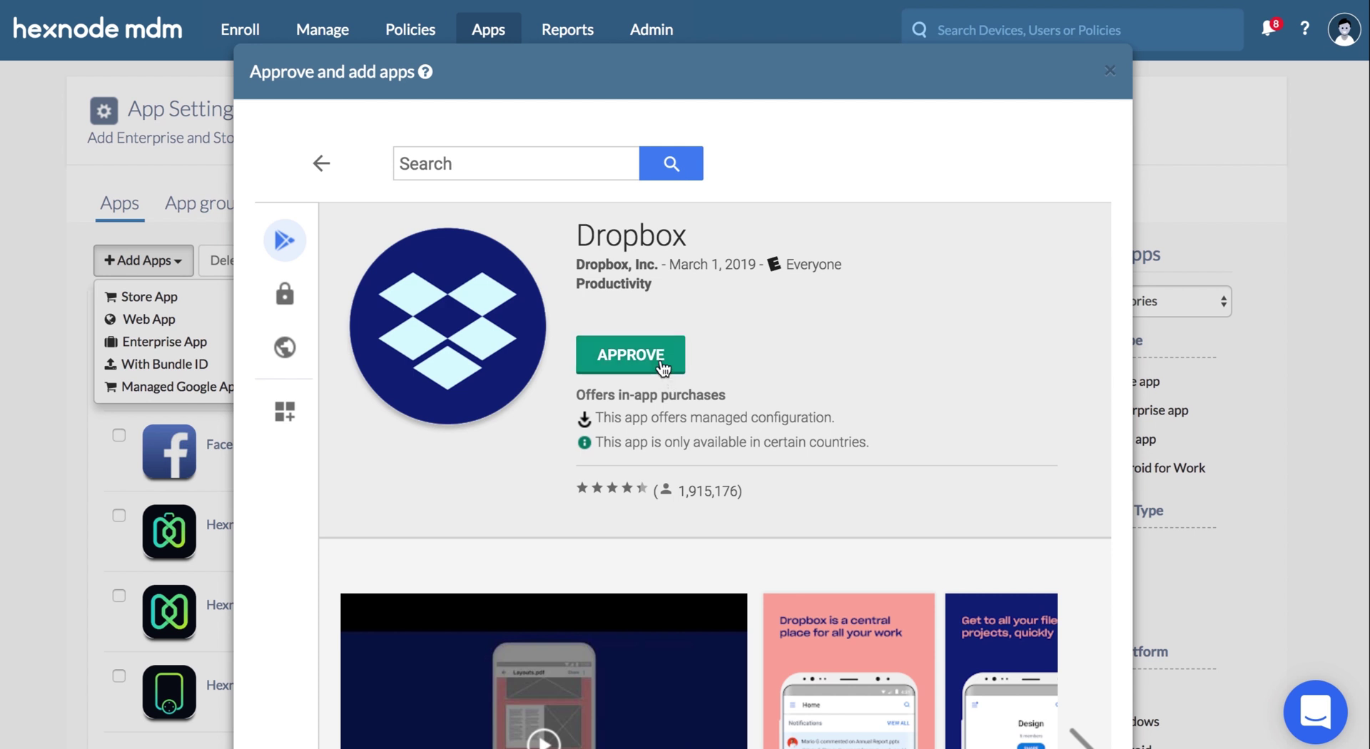
click(662, 365)
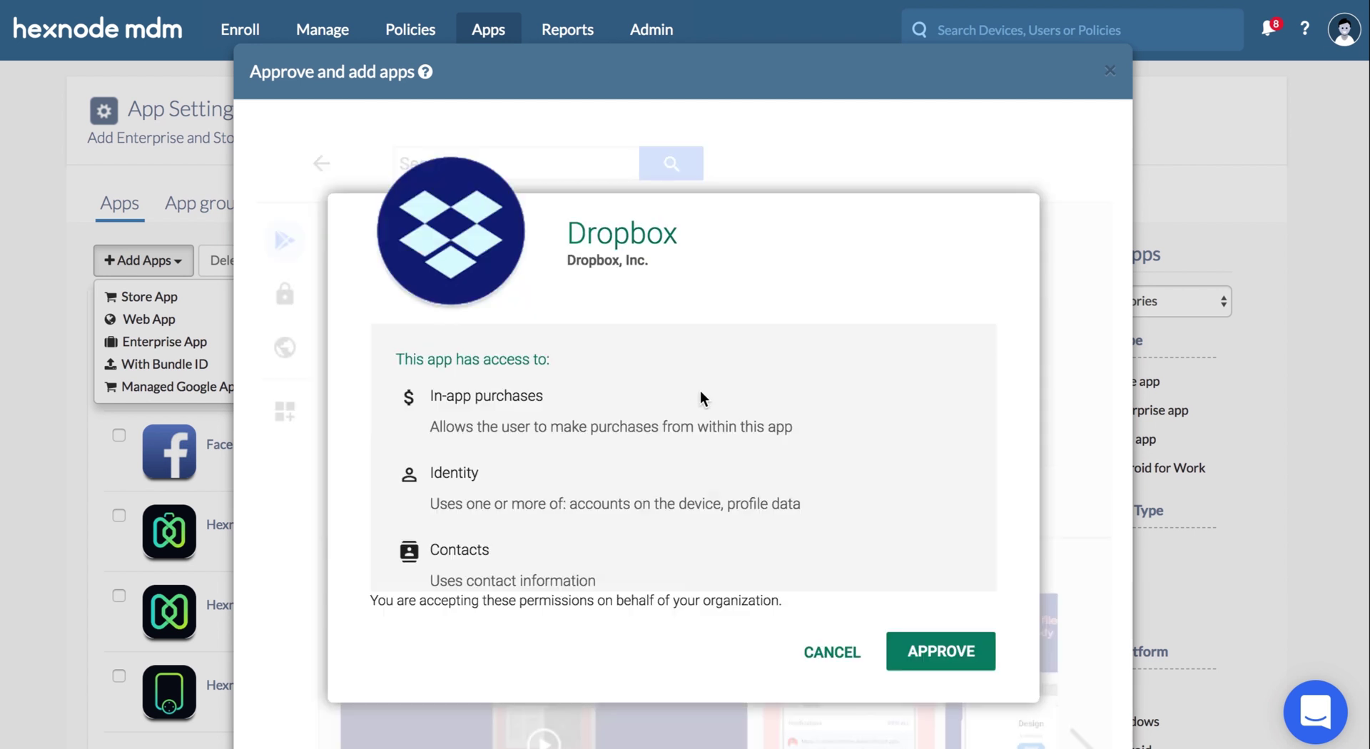
- Accept Dropbox's permissions, add a subscriber's e-mail address to approval notifications, and save
click(930, 655)
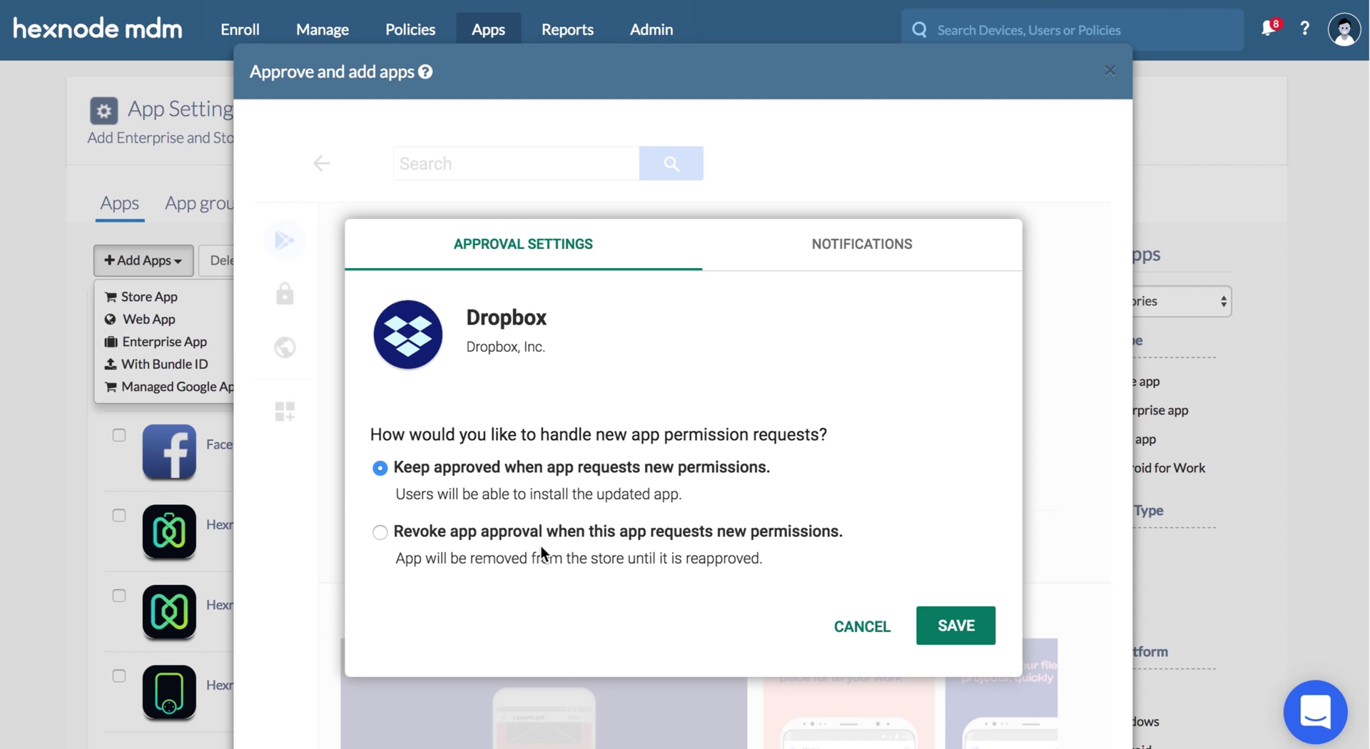
click(840, 251)
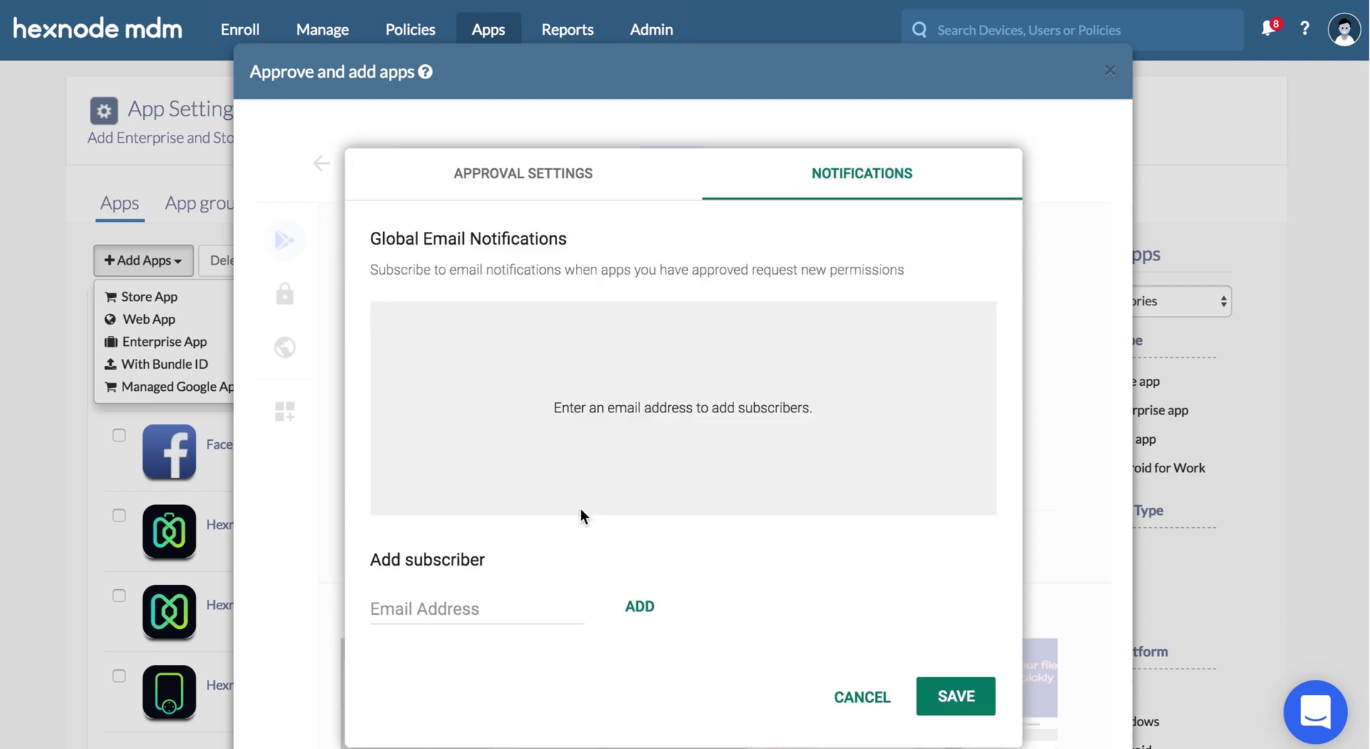
click(538, 610)
key(ctrl+v)
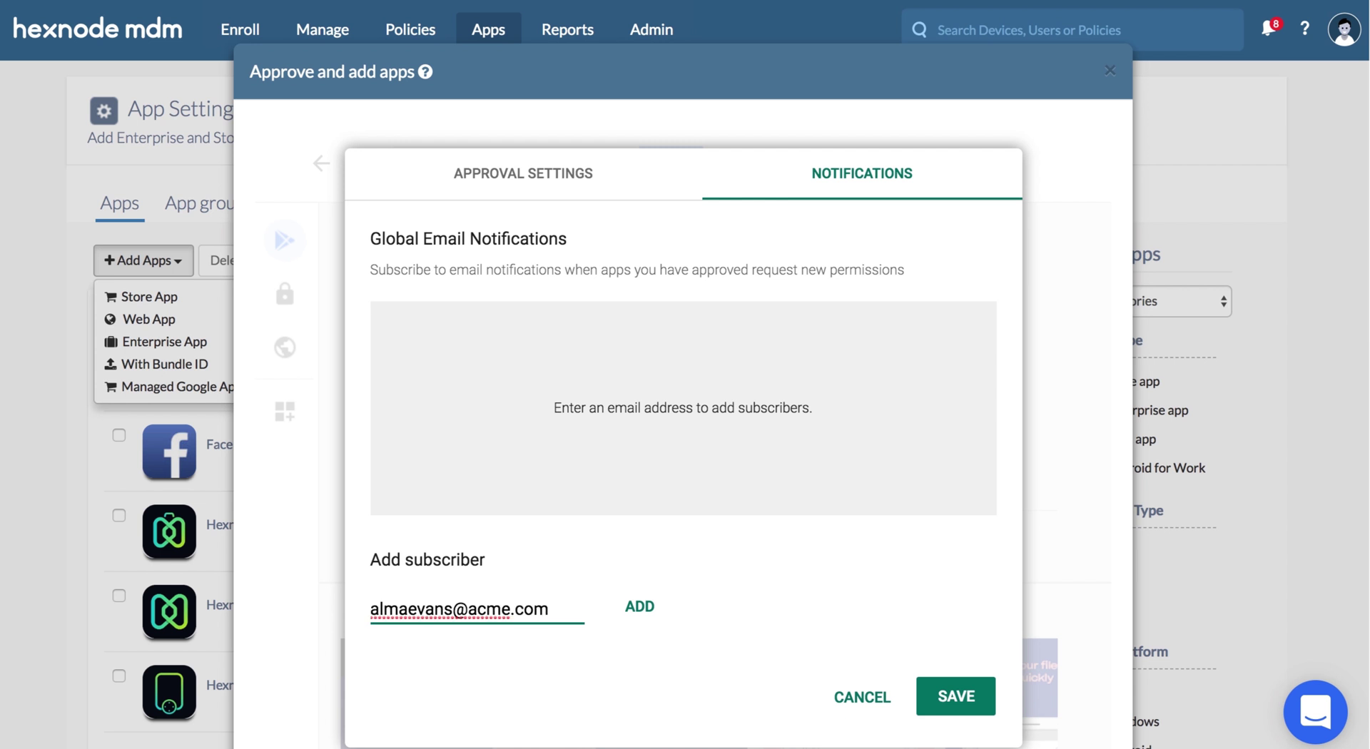
click(628, 612)
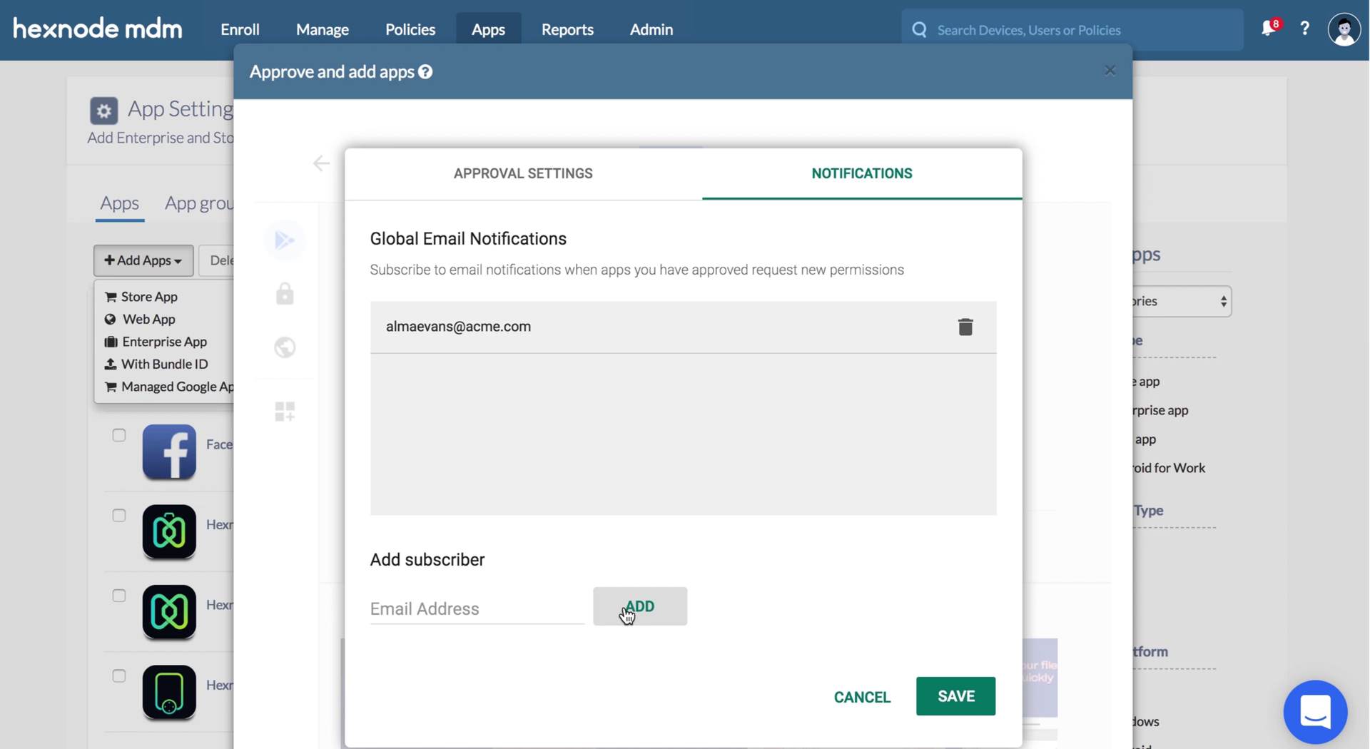
click(954, 700)
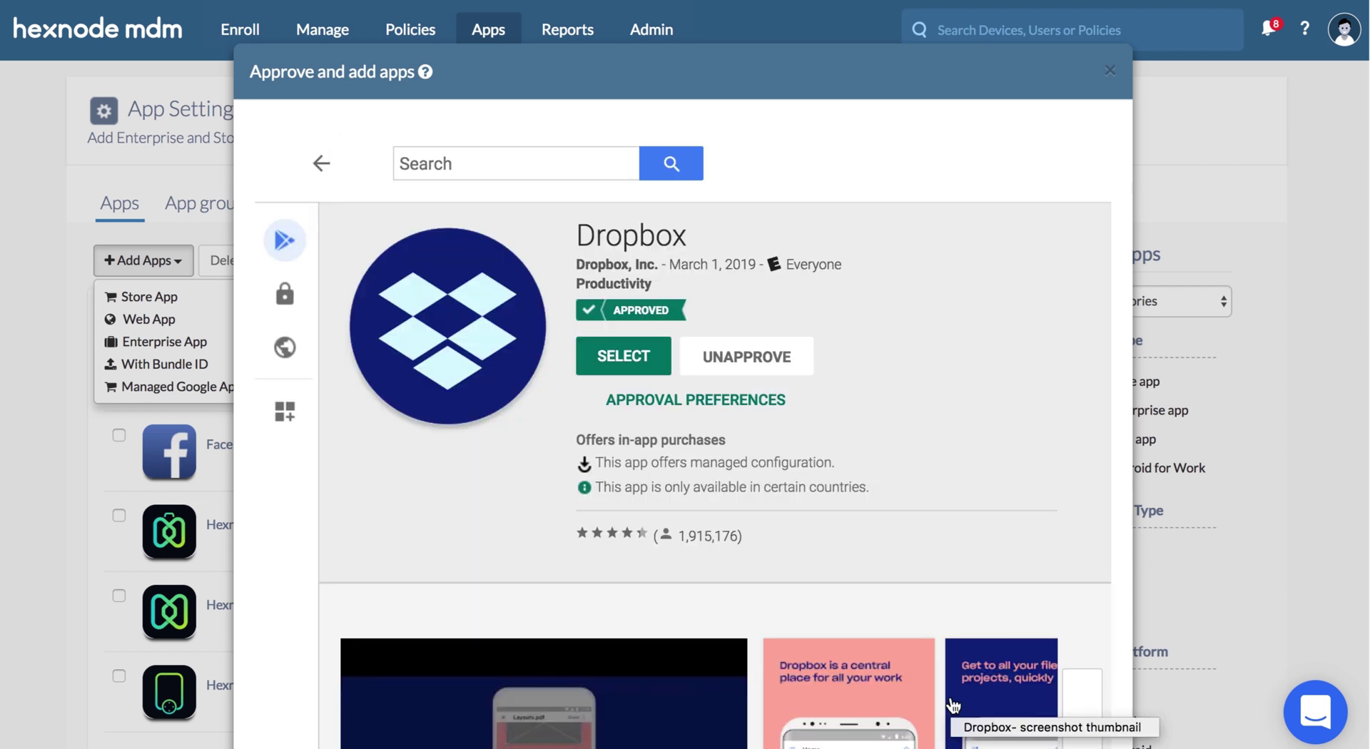
- Close the Approve and add apps window and filter the app list to Android for Work
click(1111, 71)
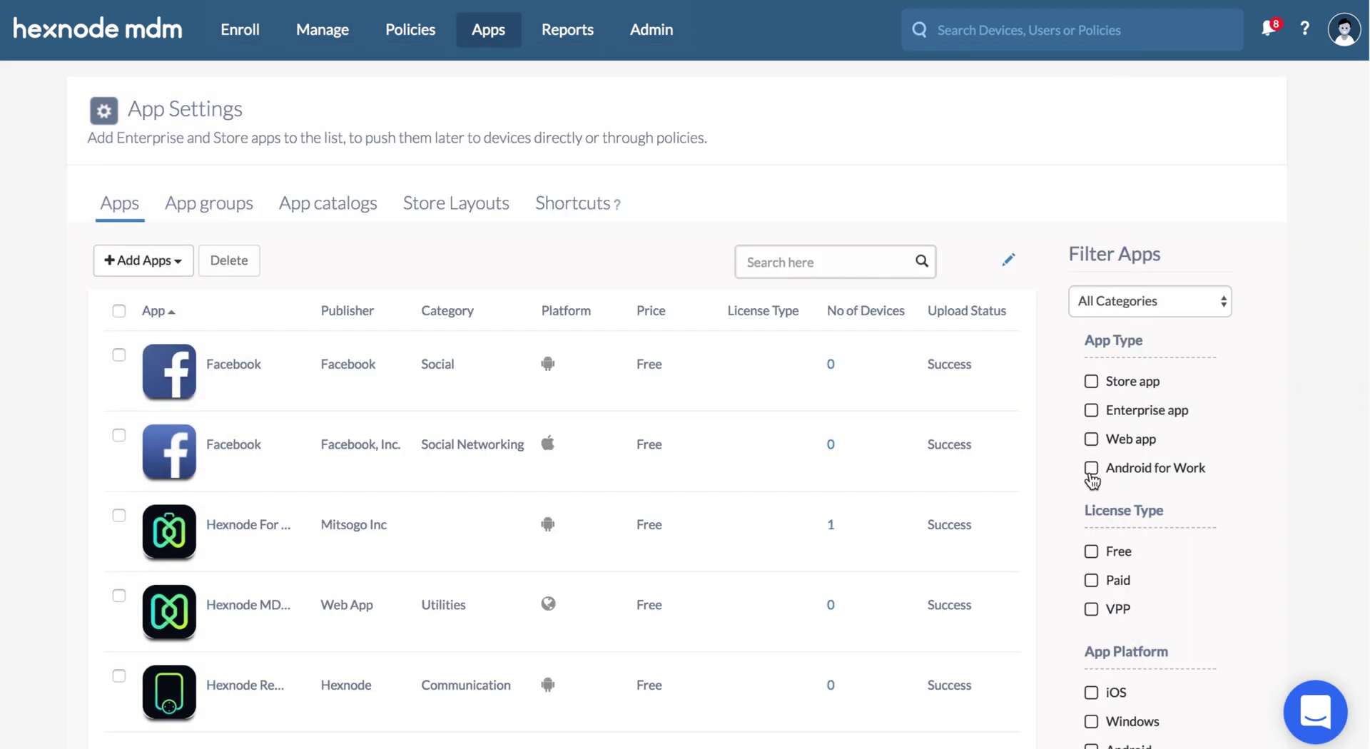
click(1092, 471)
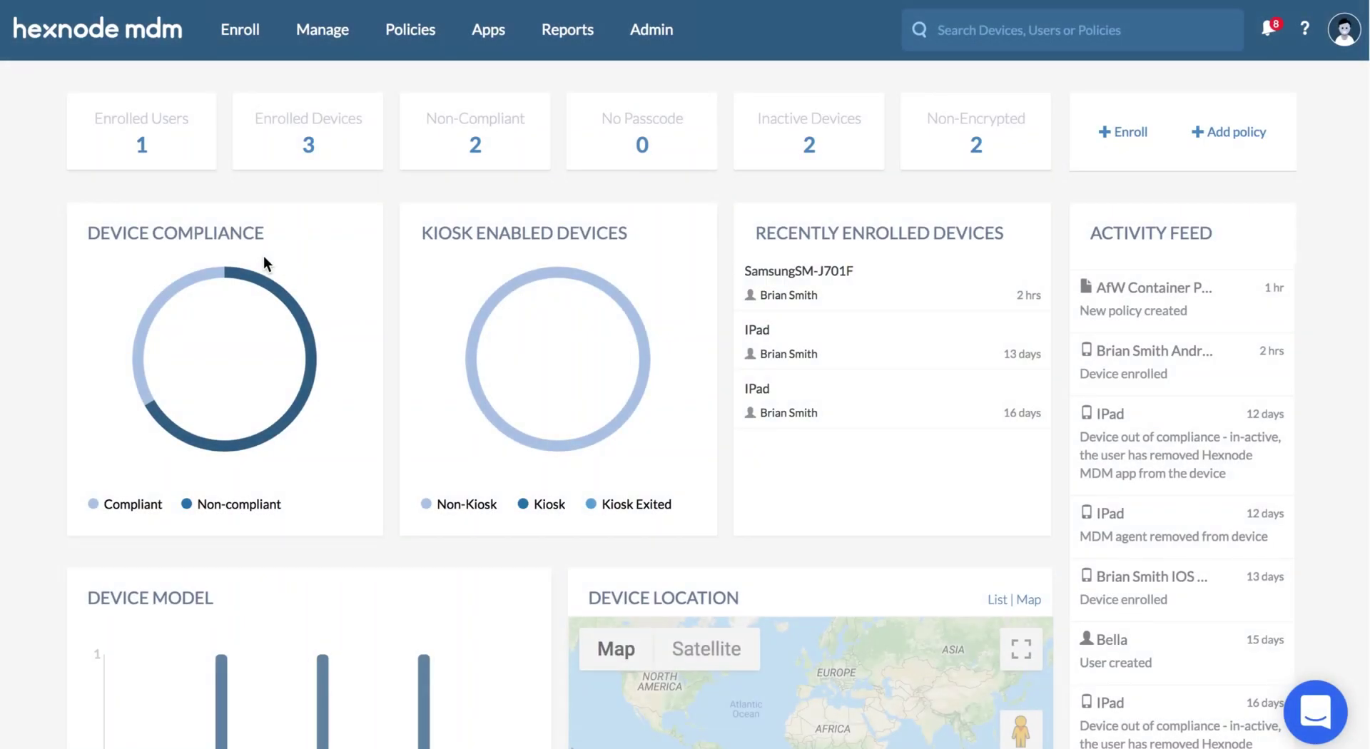
- Add a new store layout page named 'Apps for Marketing team'
click(471, 43)
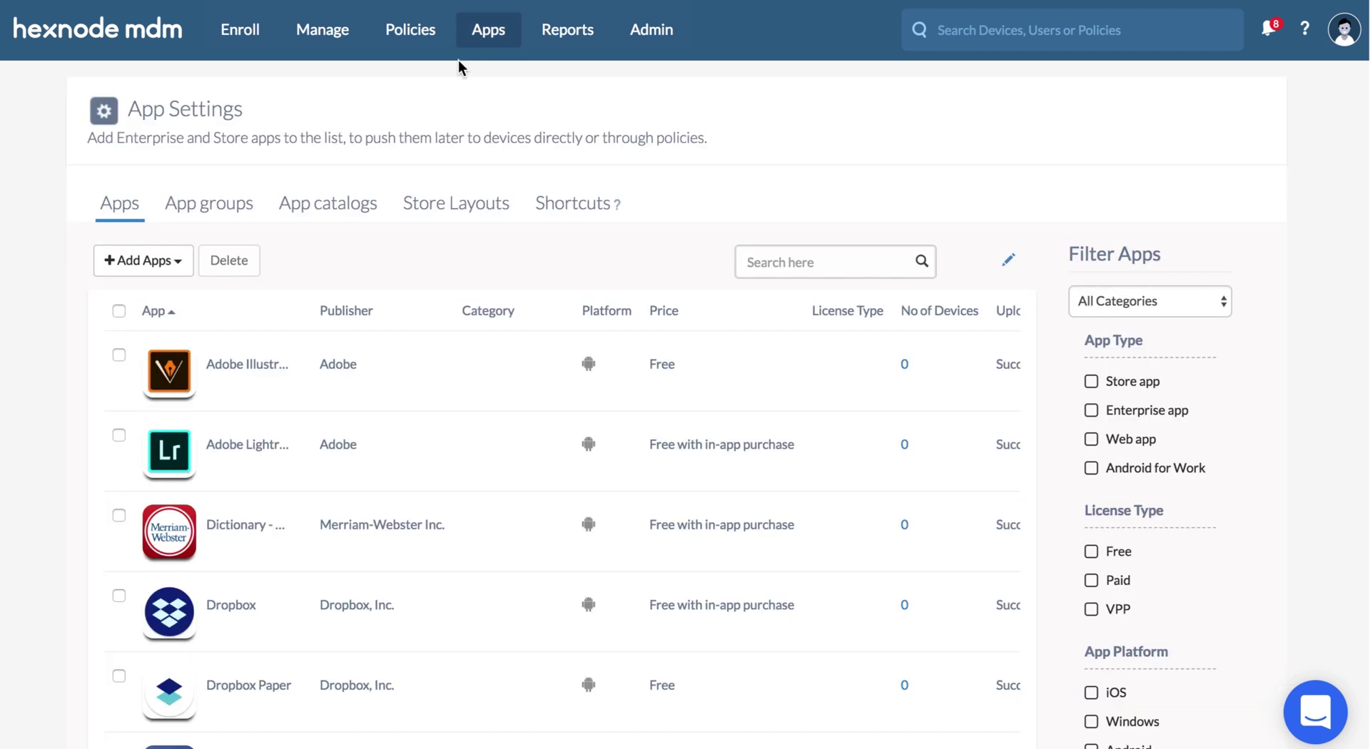
click(450, 211)
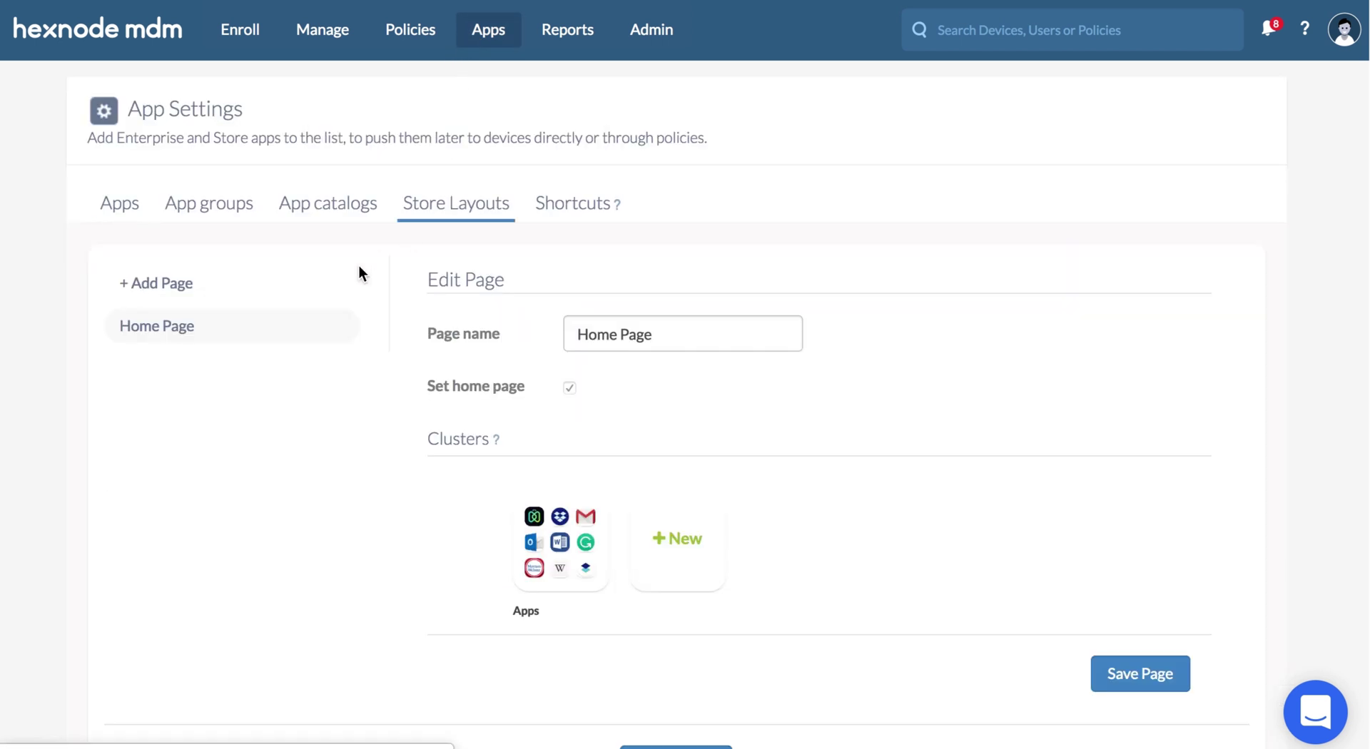
click(299, 293)
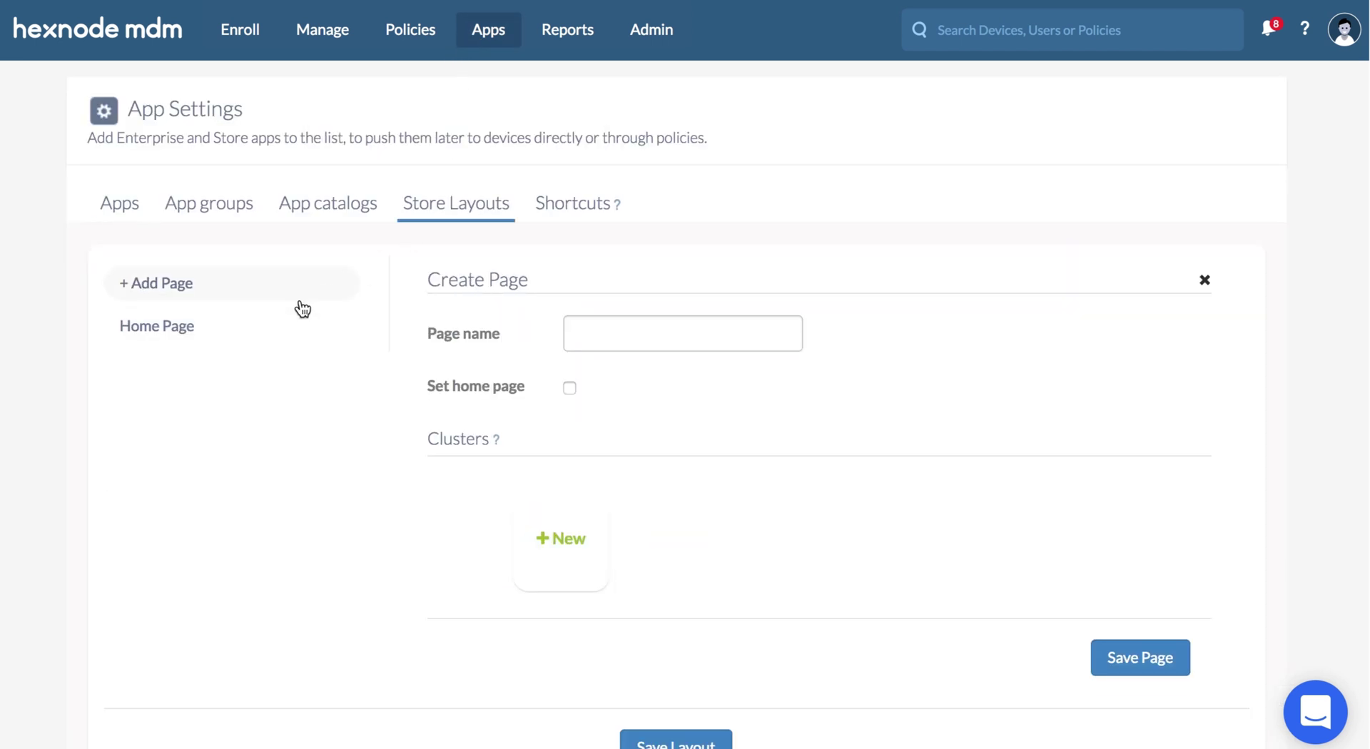
click(571, 331)
text(Apps for Marketing team)
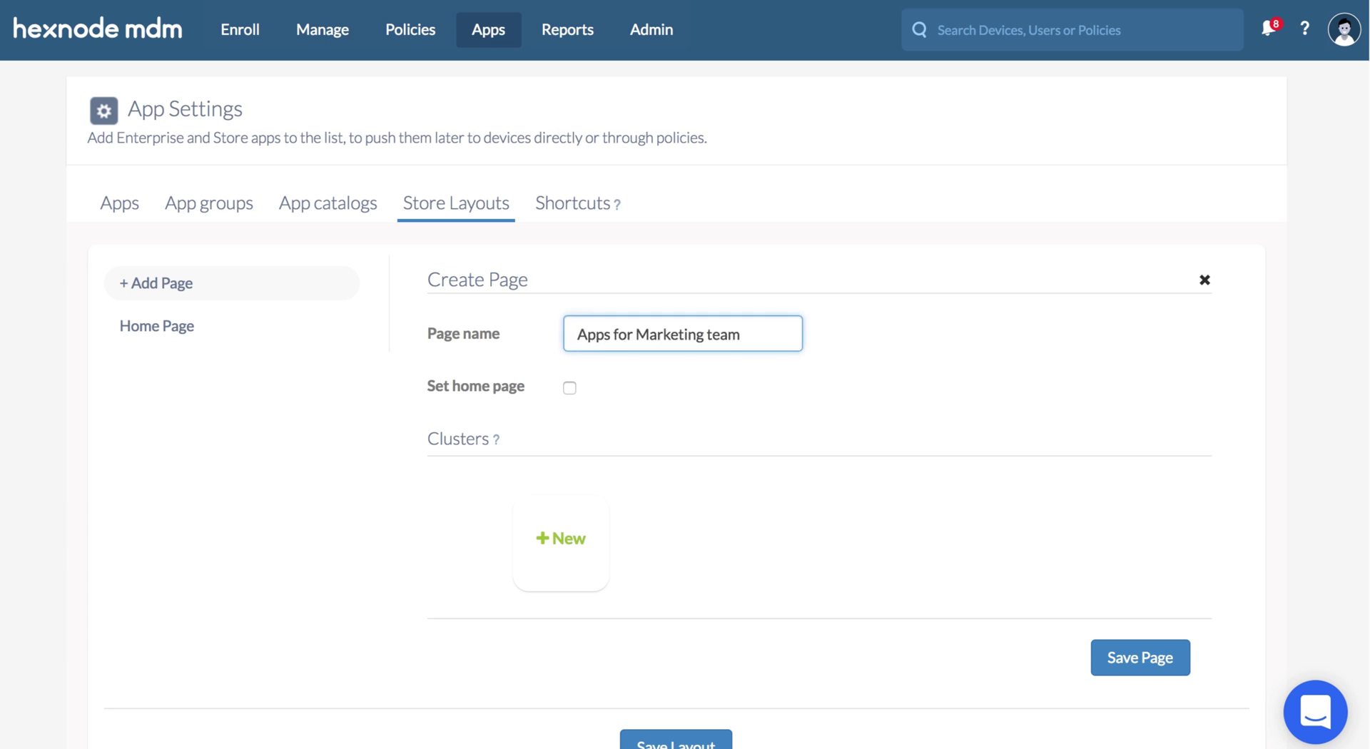
- Create and save a Business cluster holding Dropbox, Gmail, Outlook and Slack
click(553, 535)
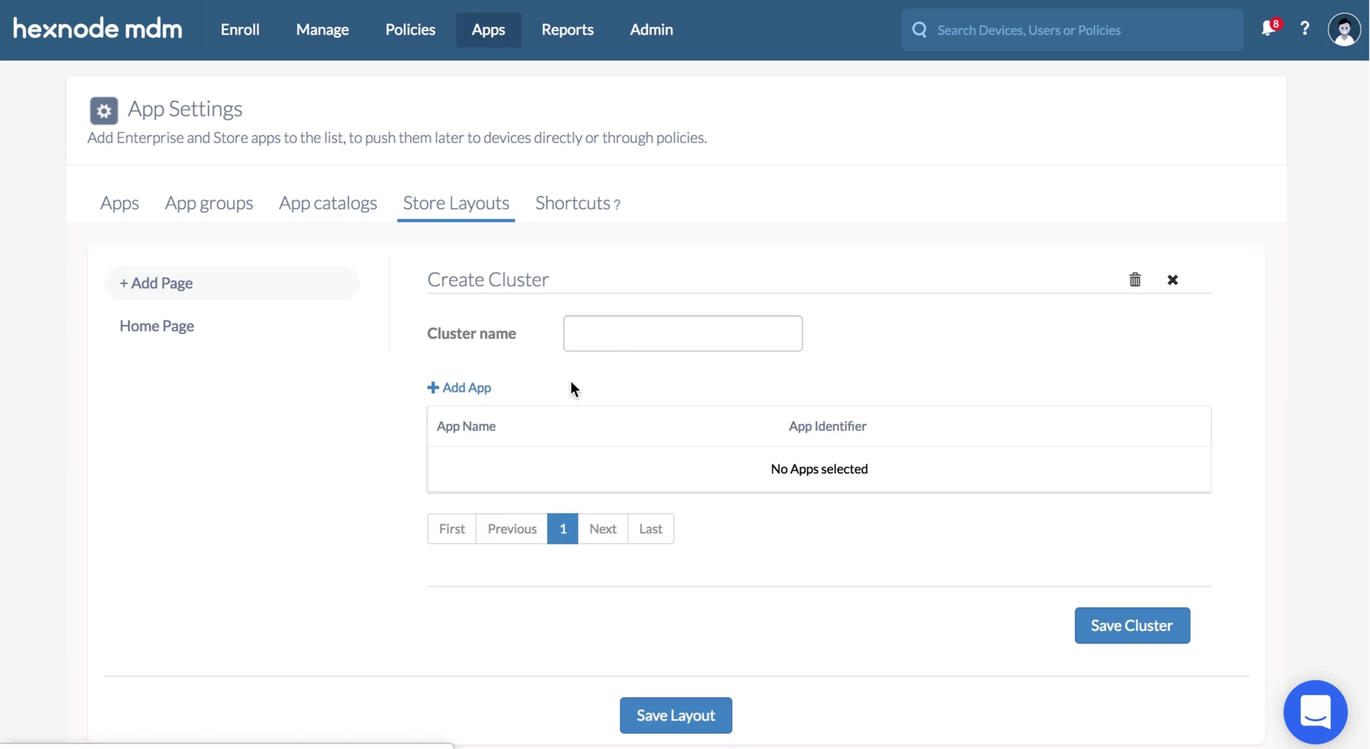
click(575, 336)
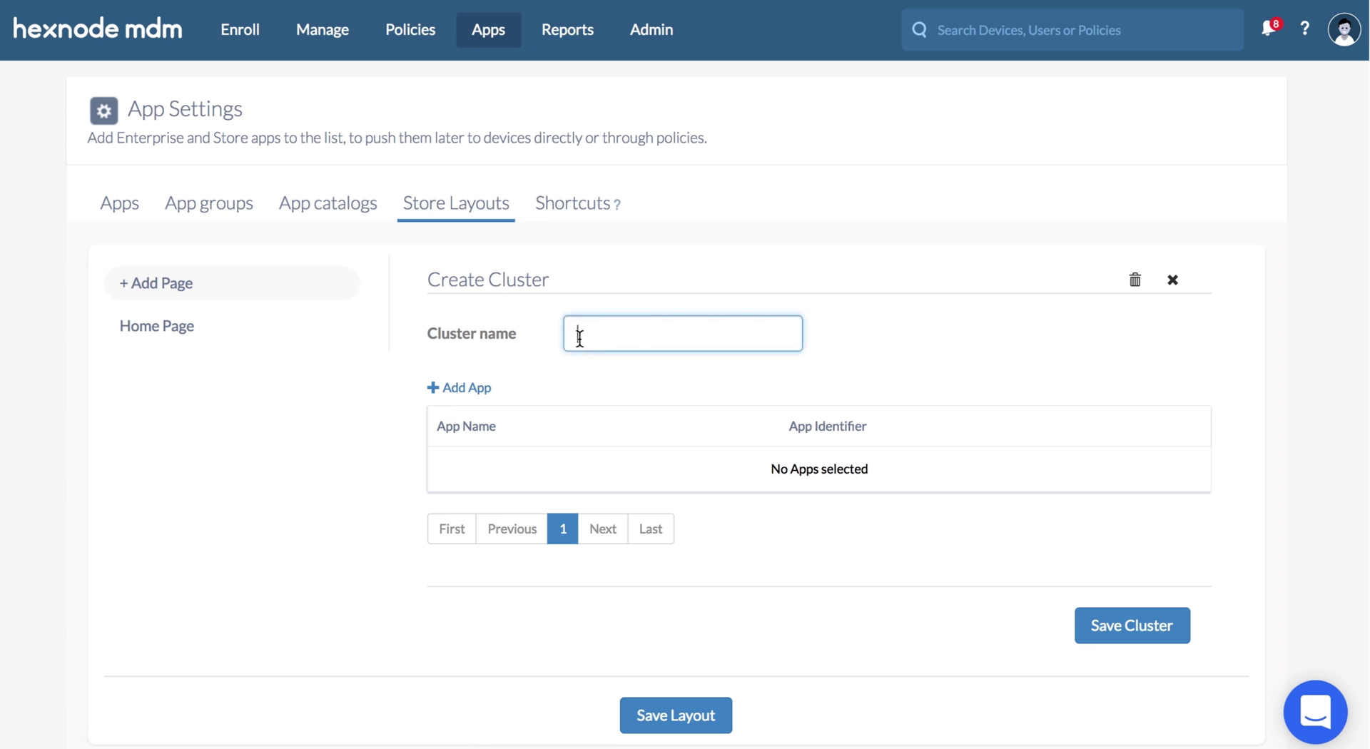
text(Business)
click(483, 392)
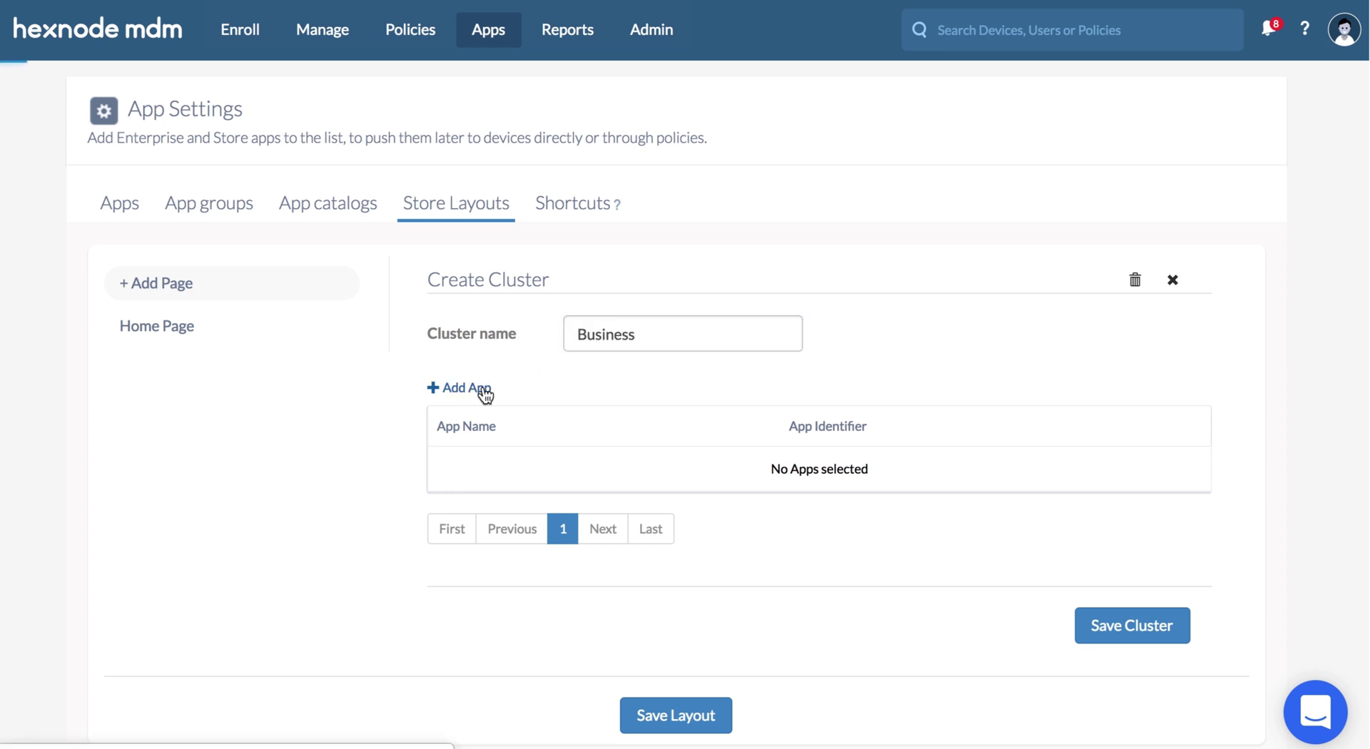
click(320, 355)
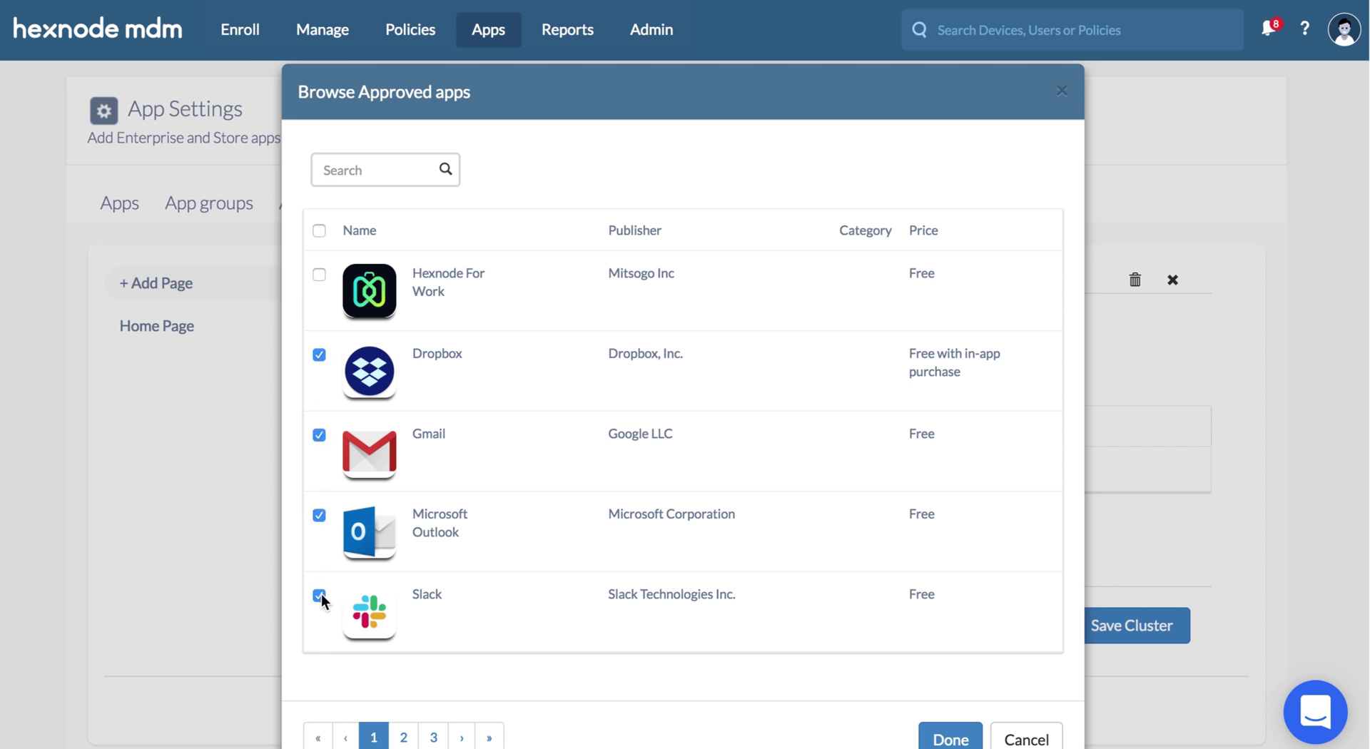
click(945, 739)
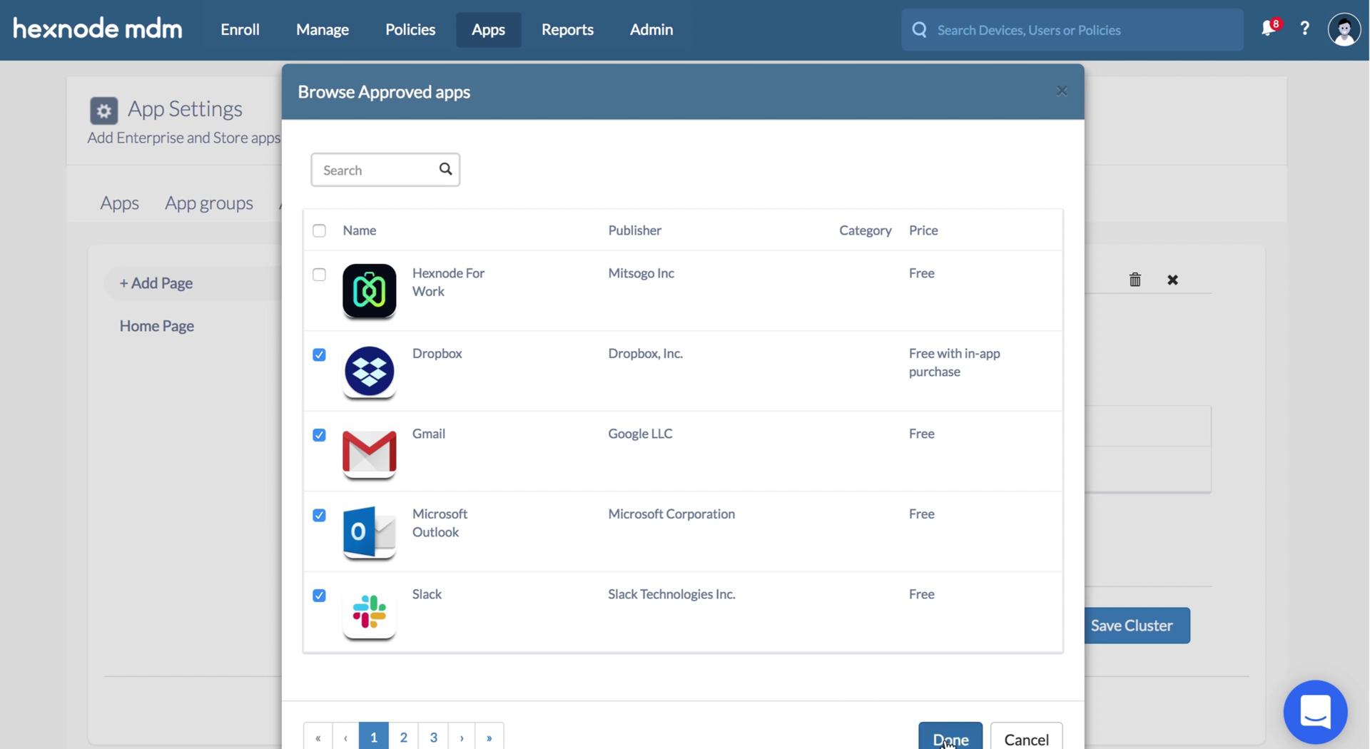
scroll(982, 735, down, 2)
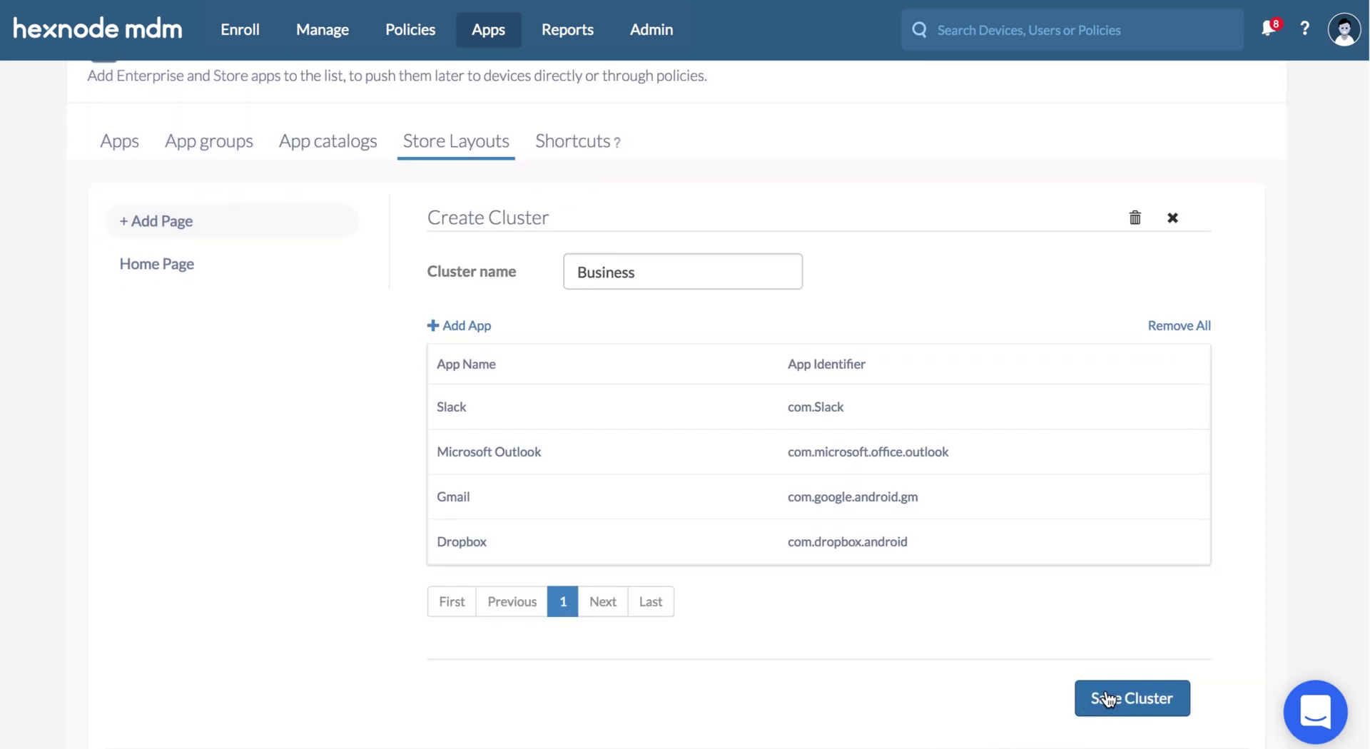
click(1107, 698)
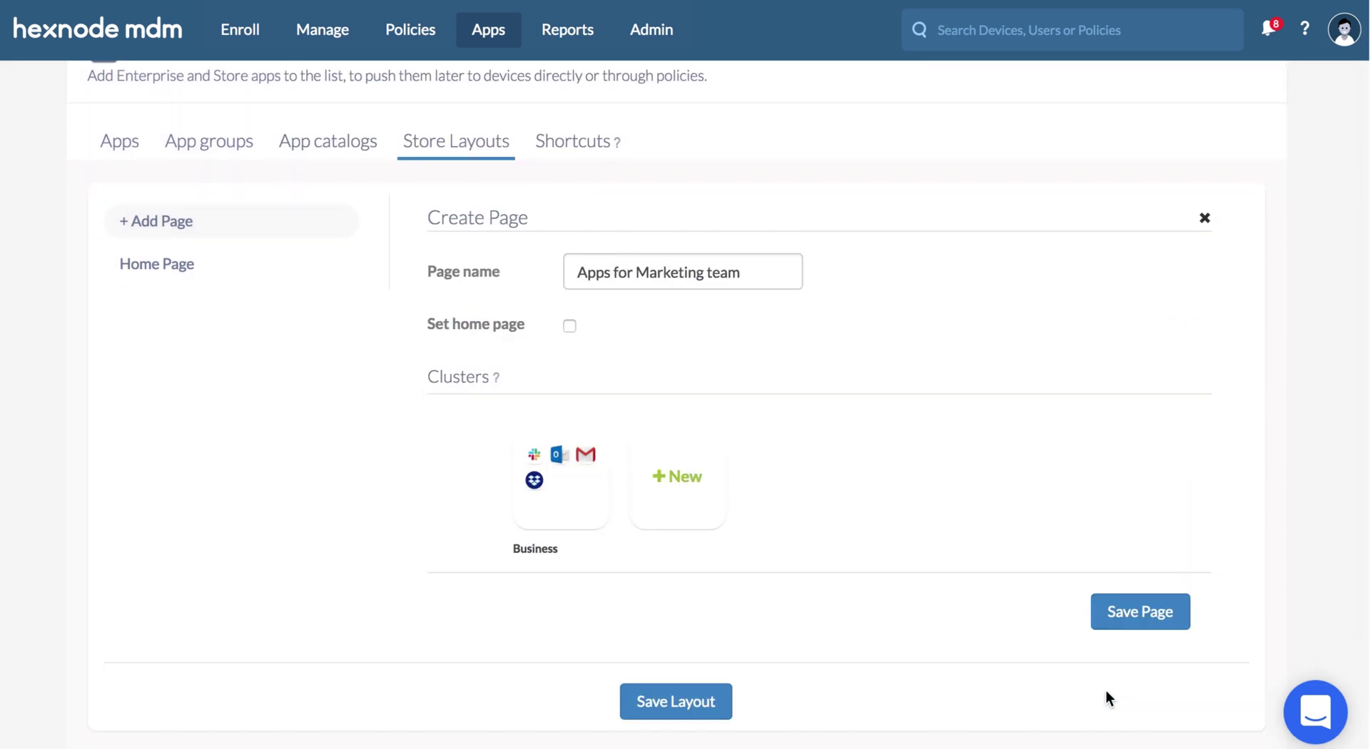
click(684, 508)
- Name the cluster Productivity and add all apps from pages 2 and 3, including both Adobe apps
click(614, 278)
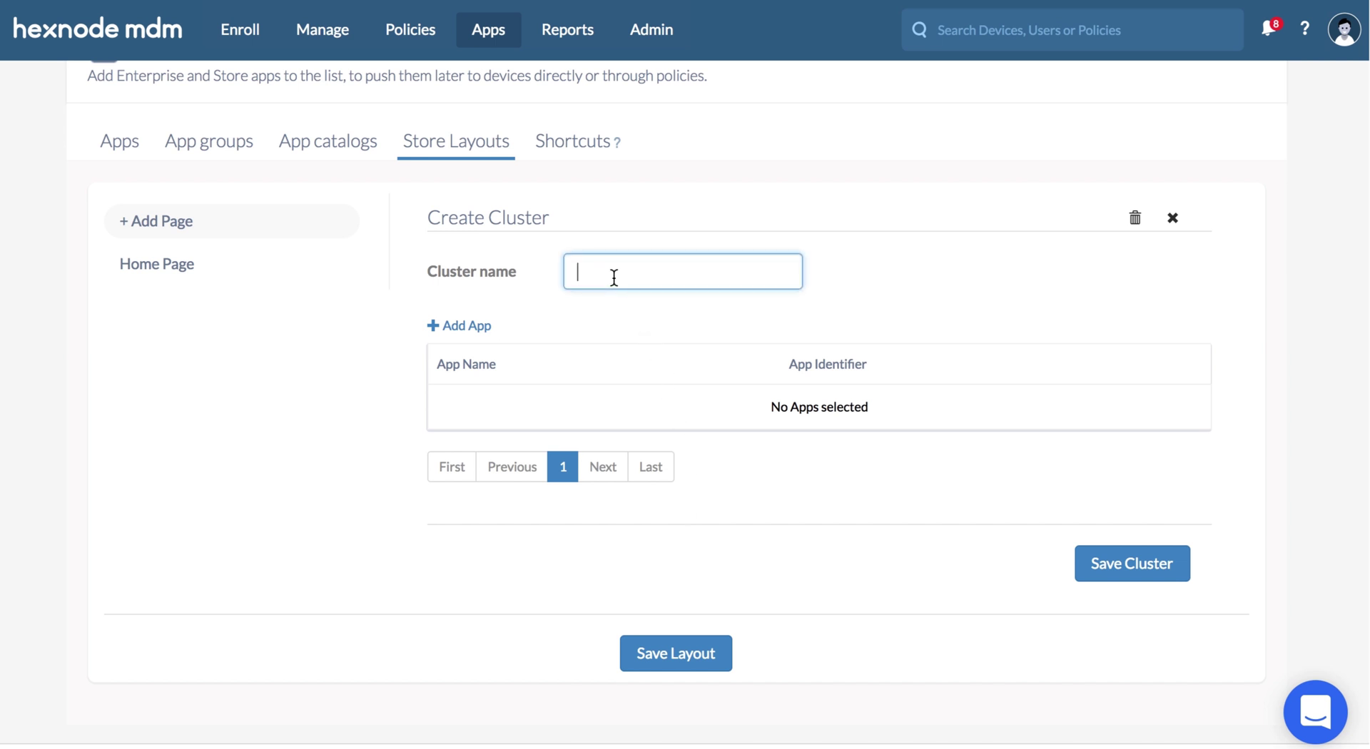
text(Productivity)
click(476, 329)
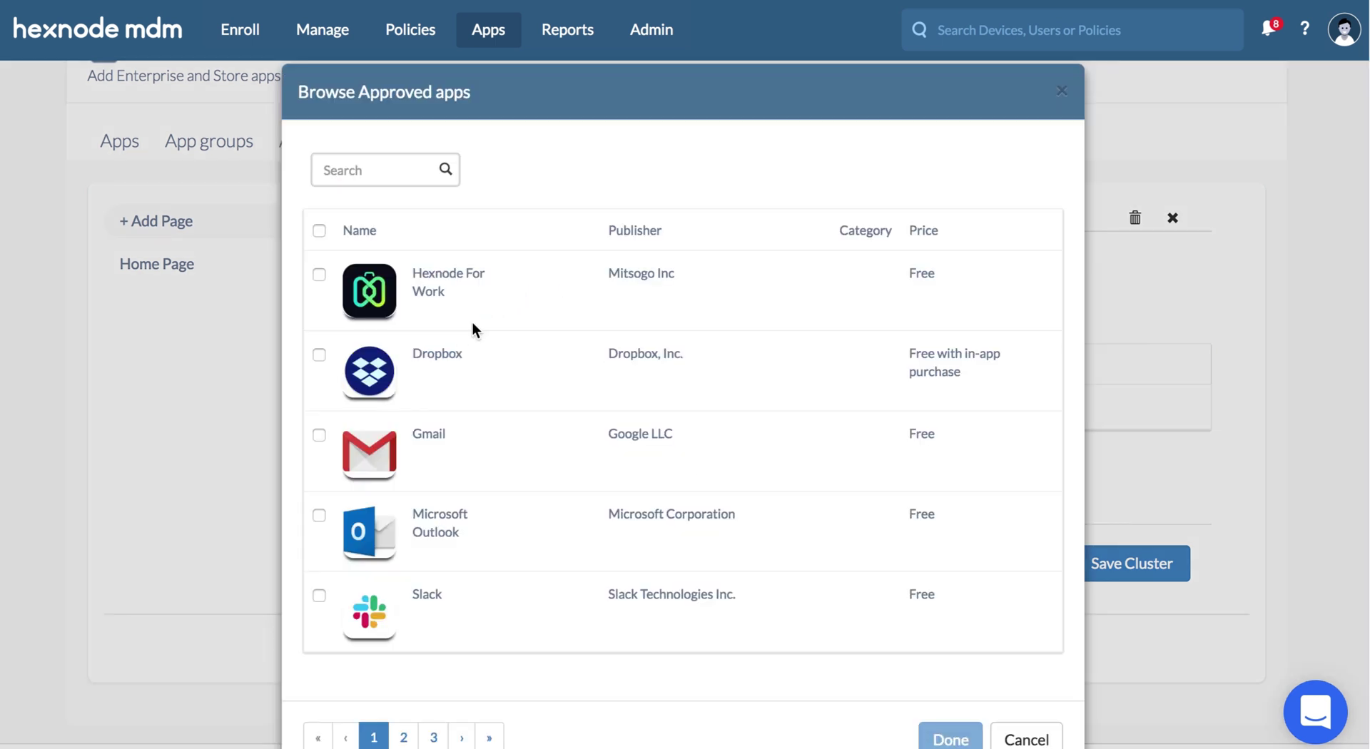
click(403, 739)
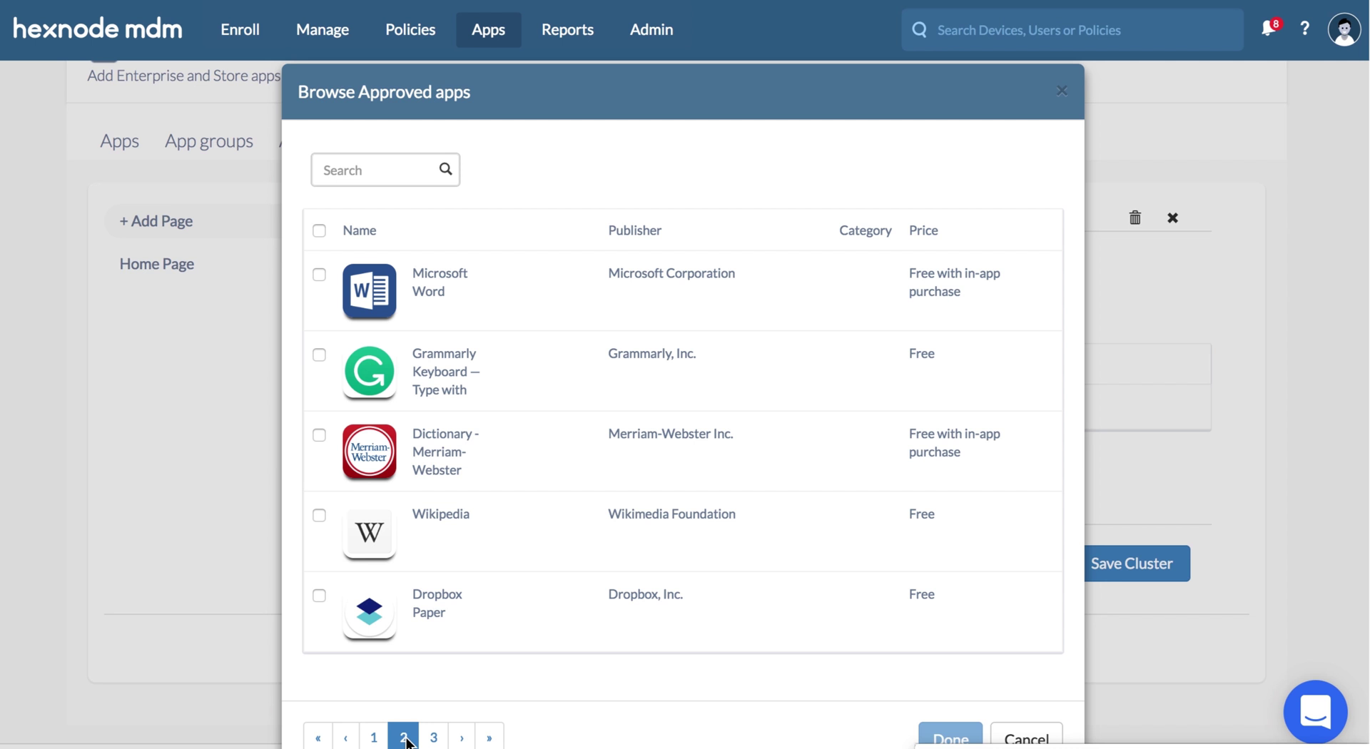
click(319, 230)
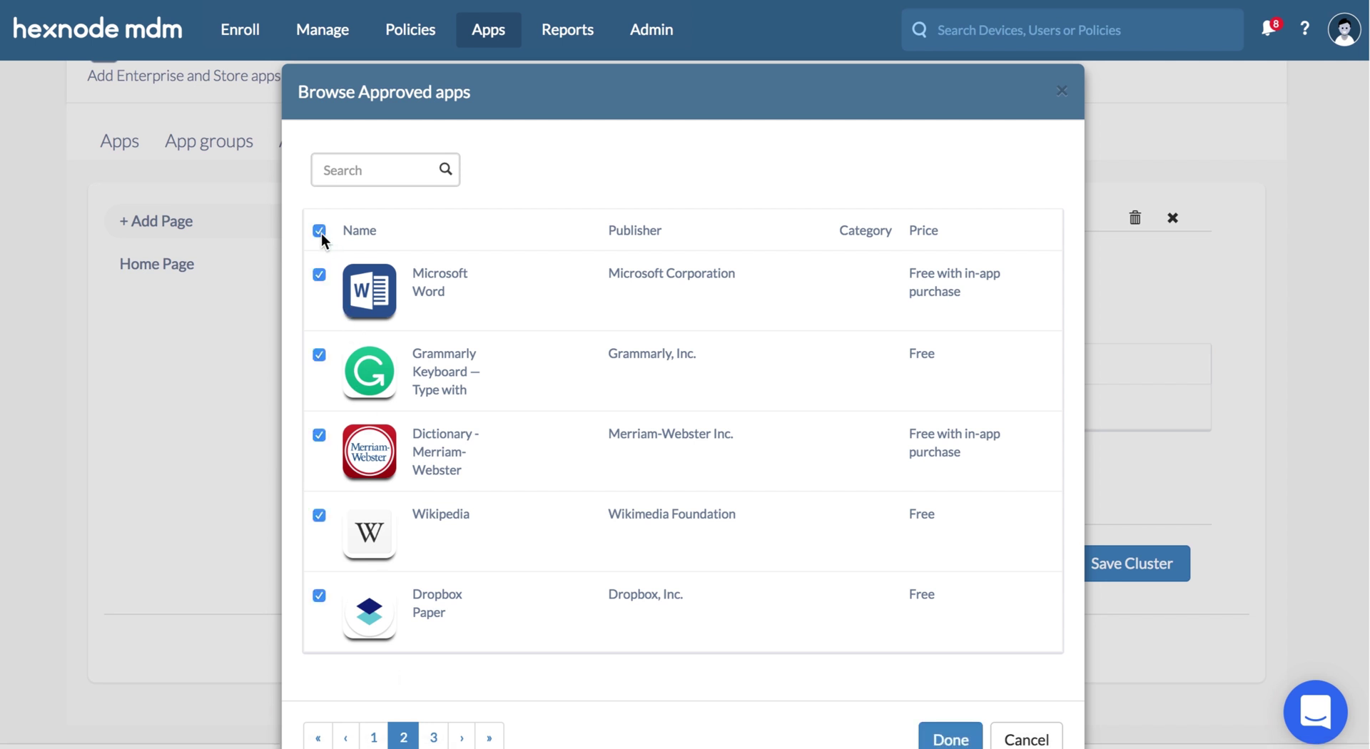
click(433, 738)
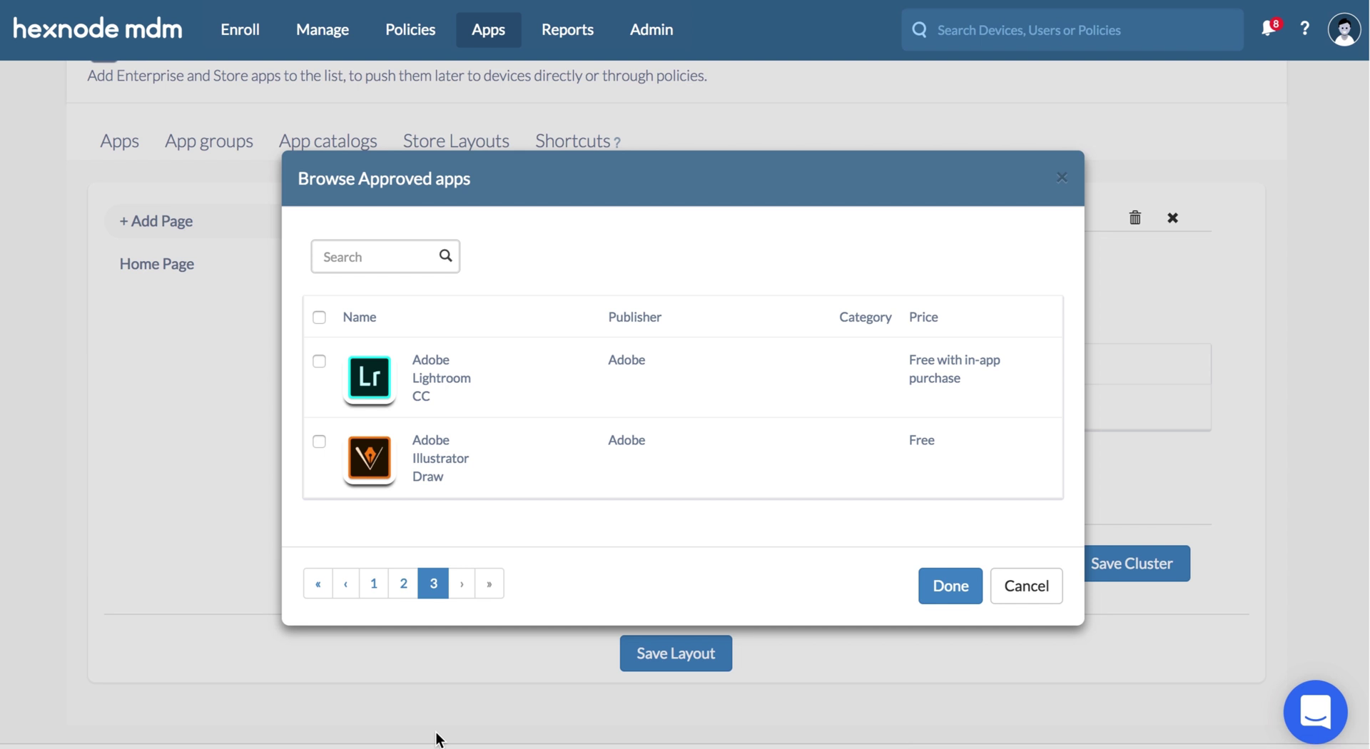
click(319, 317)
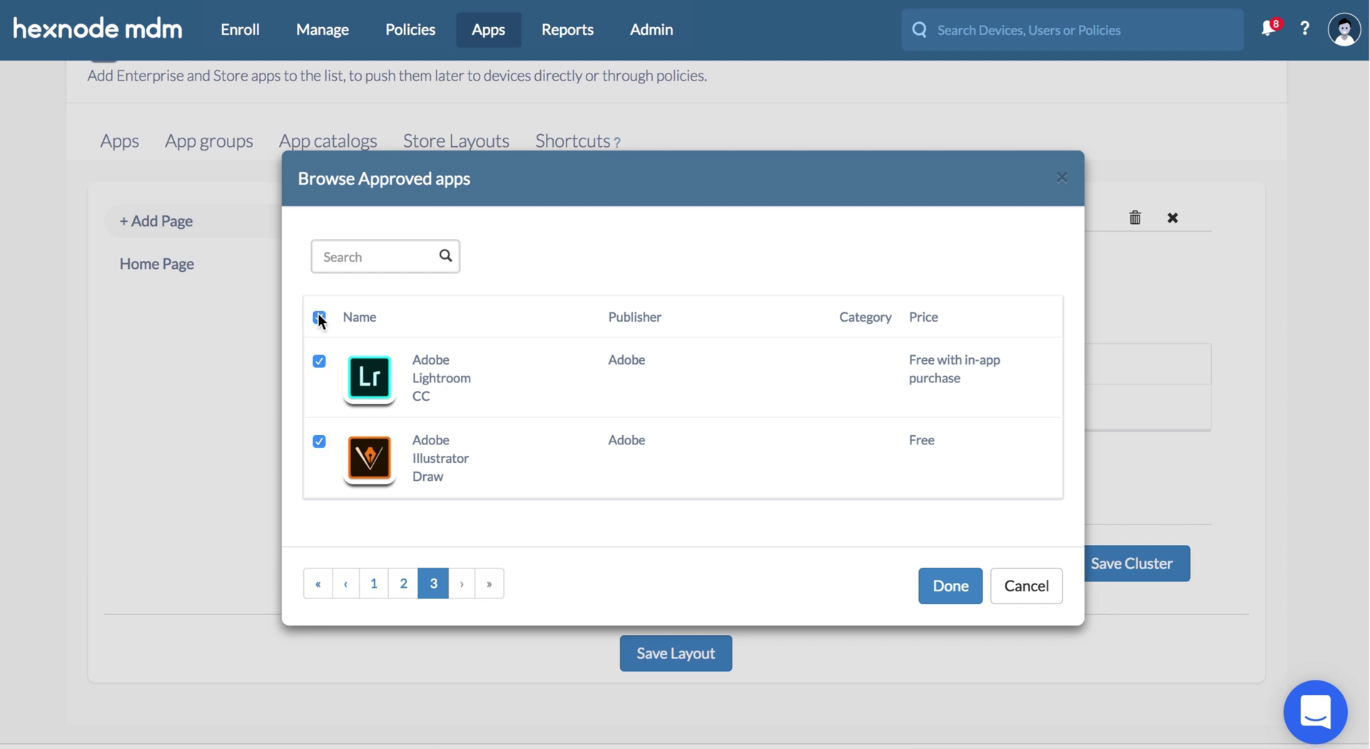
click(931, 580)
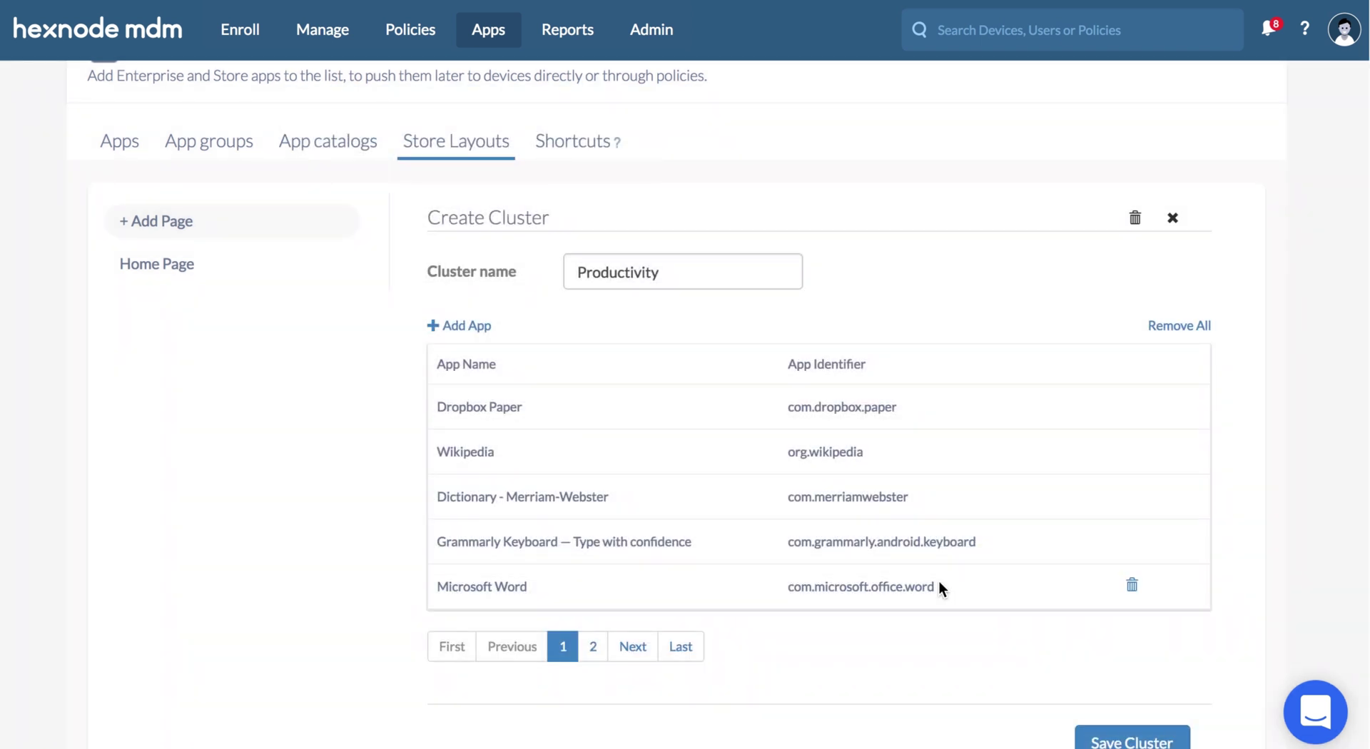
- Save the Productivity cluster, the 'Apps for Marketing team' page, and the store layout to start sync
click(1112, 735)
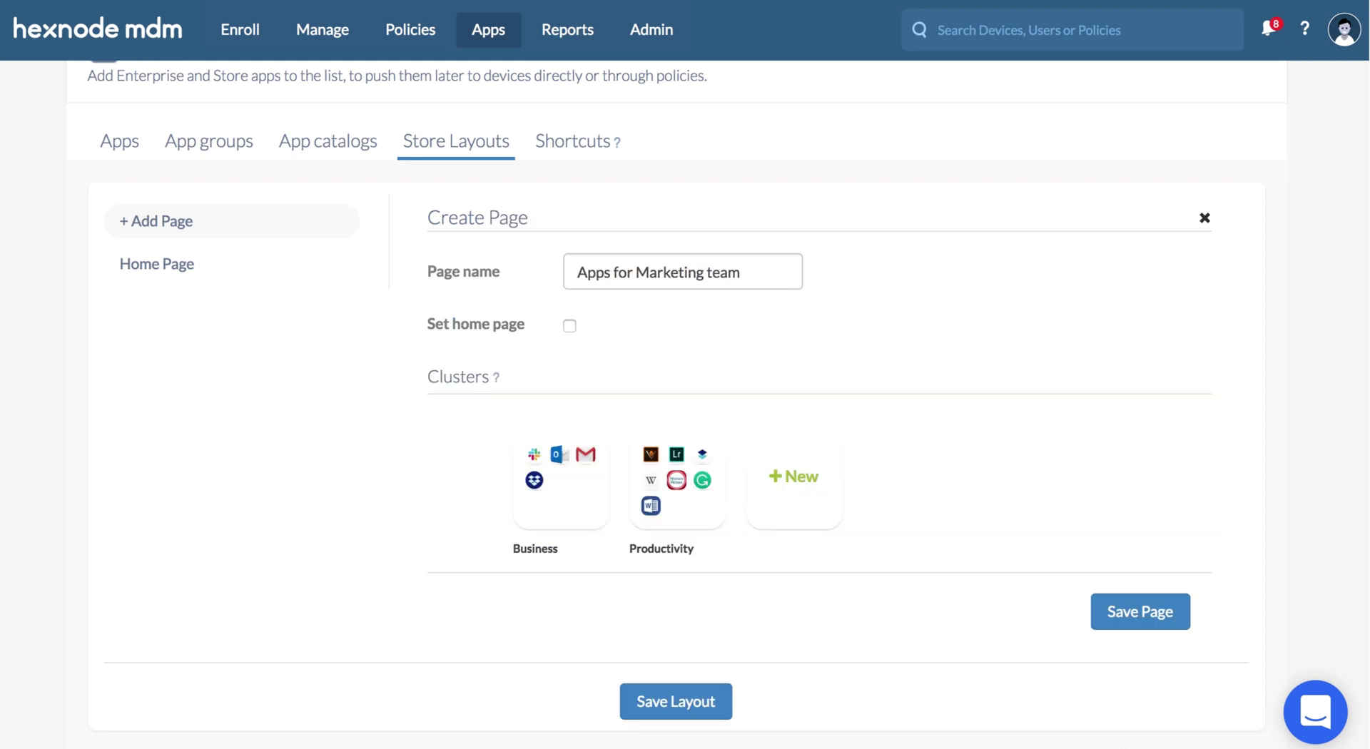
click(1139, 628)
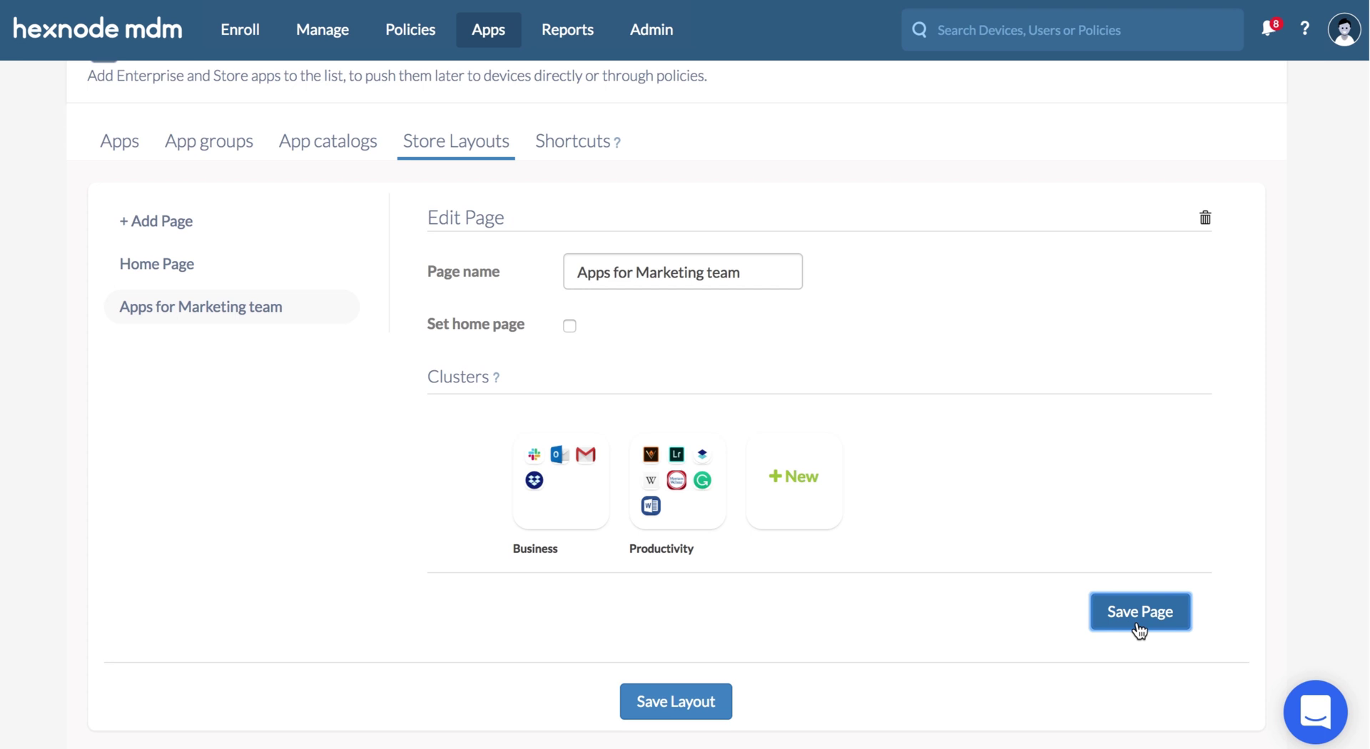
click(714, 701)
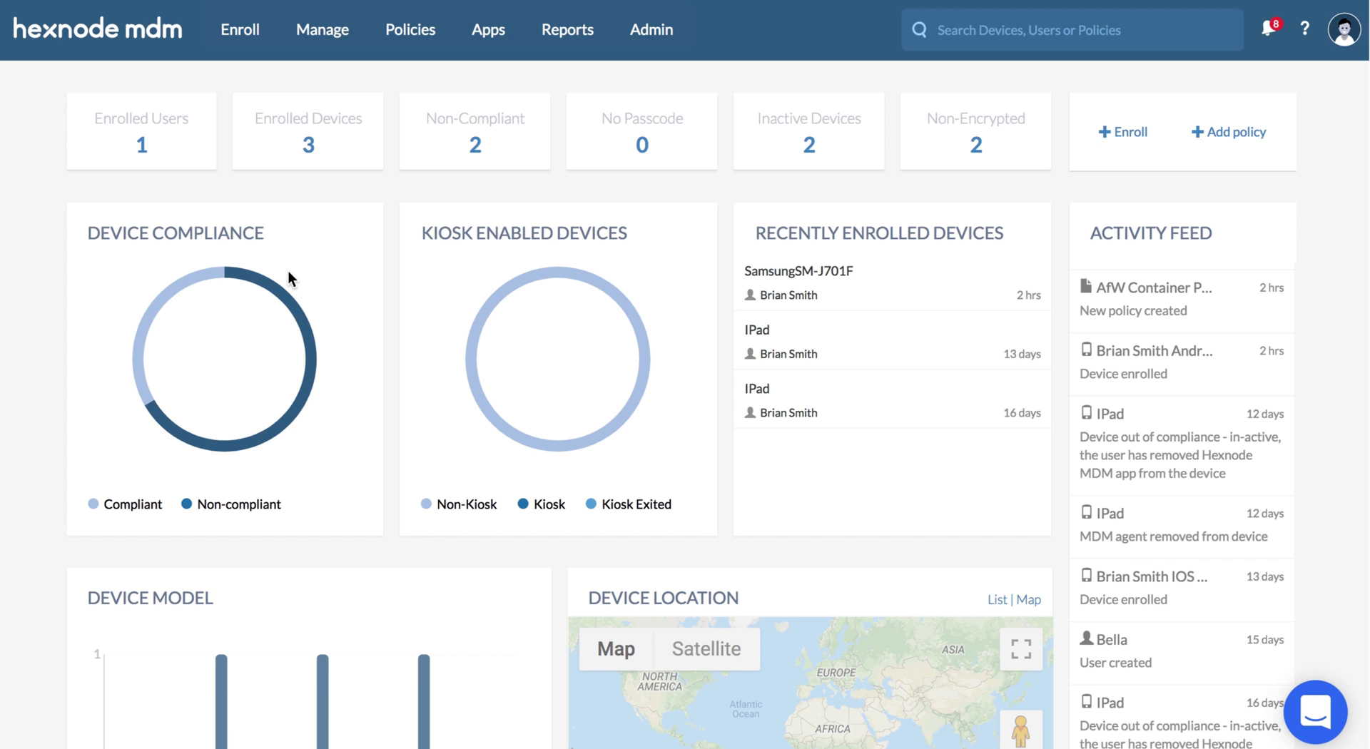
- Create a policy named 'App permissions' and add a new Android app permission under App Management
click(405, 37)
click(251, 190)
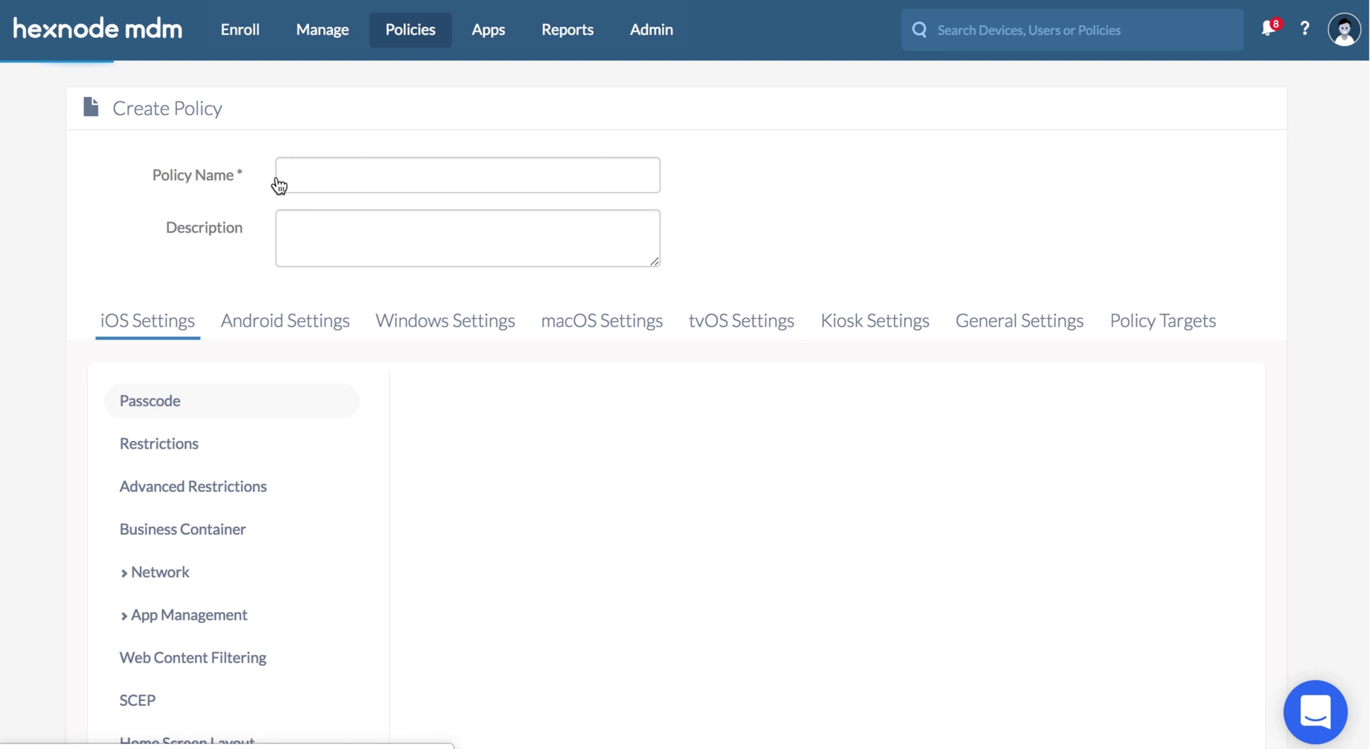
click(278, 186)
text(App permissions)
click(288, 323)
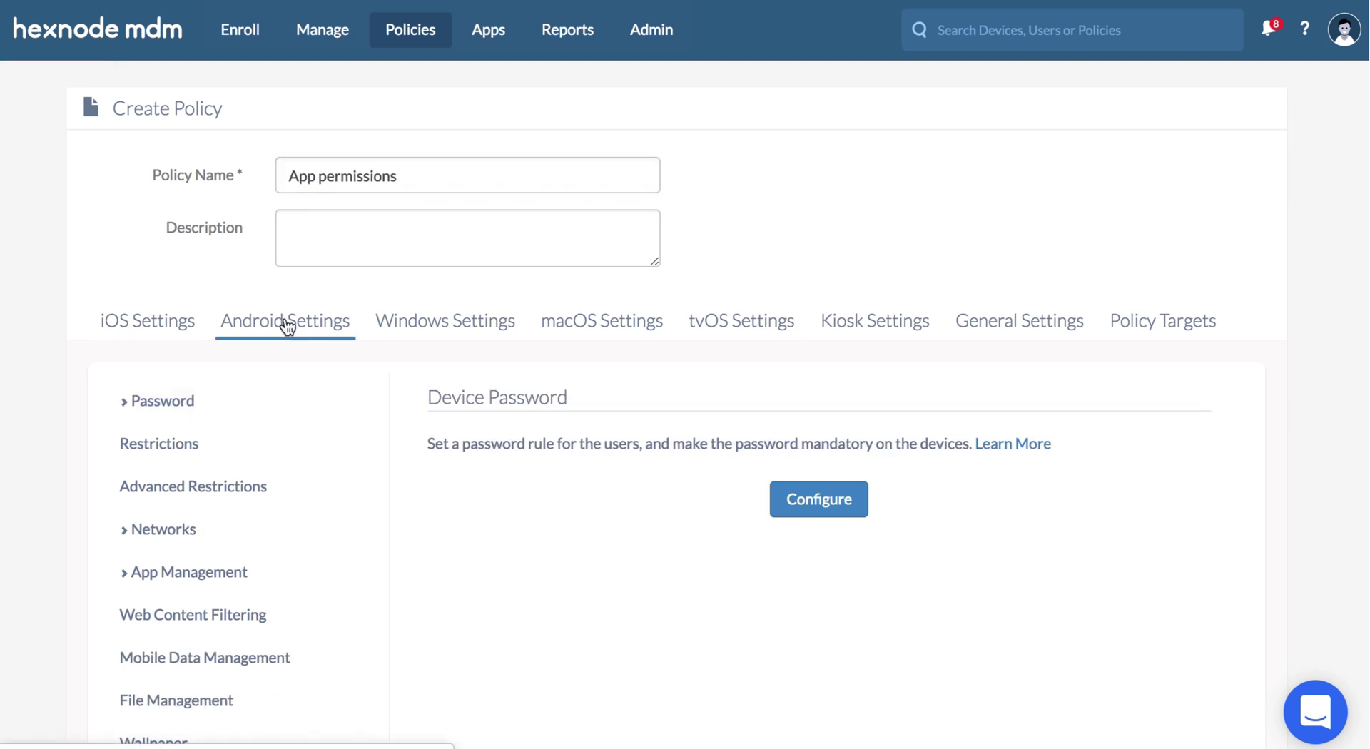
click(254, 572)
scroll(251, 596, down, 1)
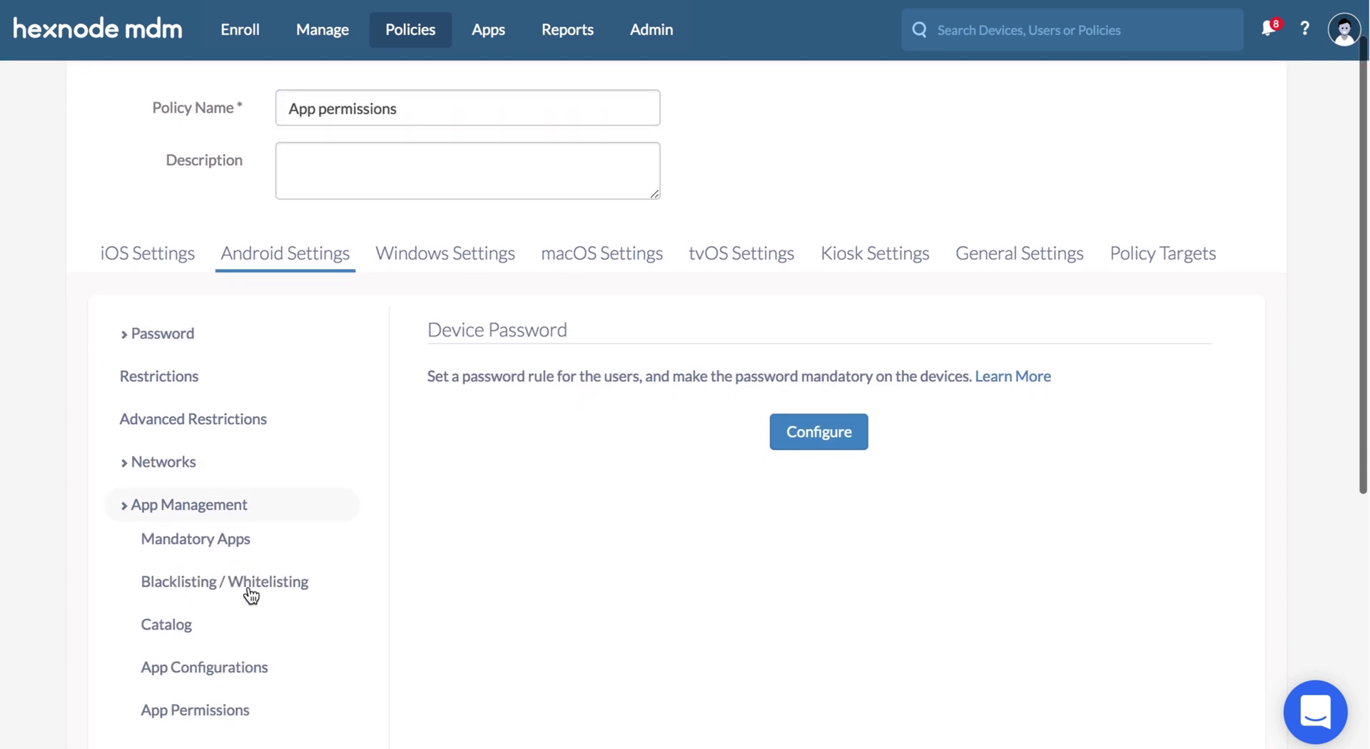
click(250, 705)
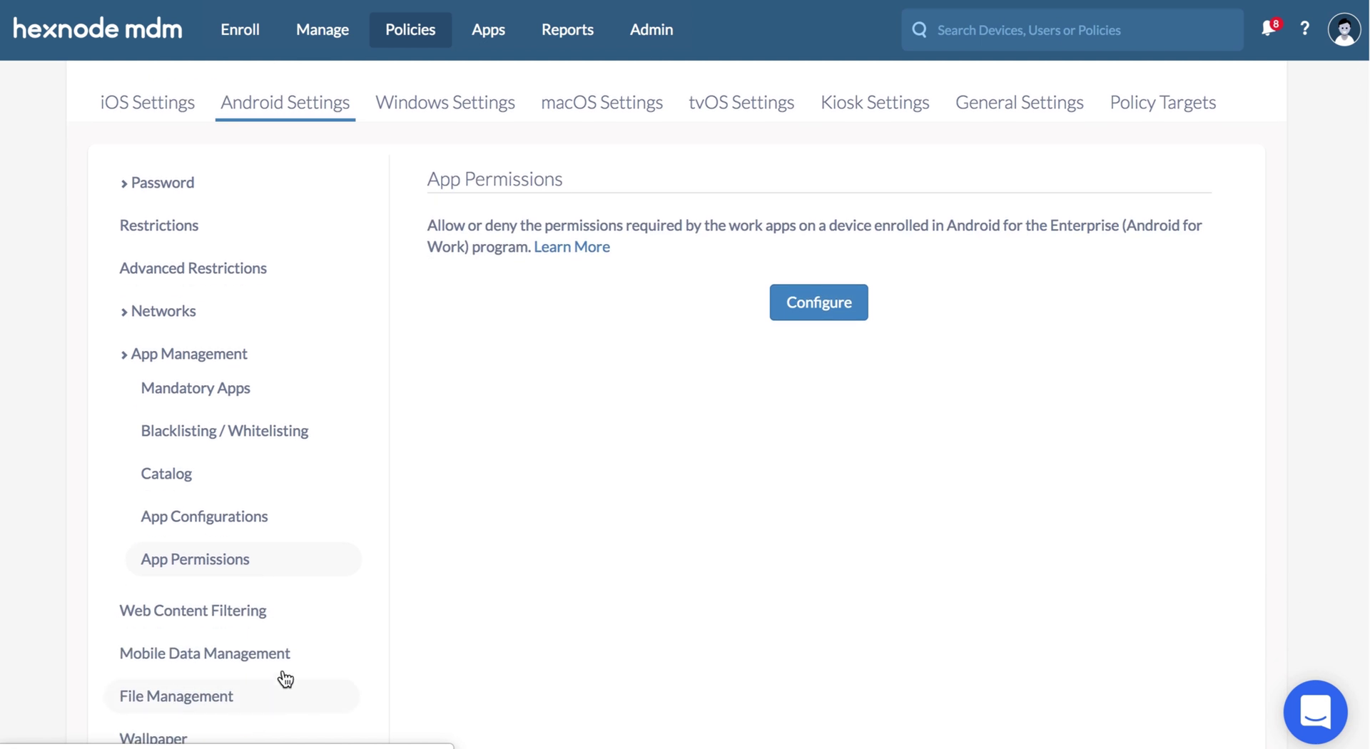
click(791, 314)
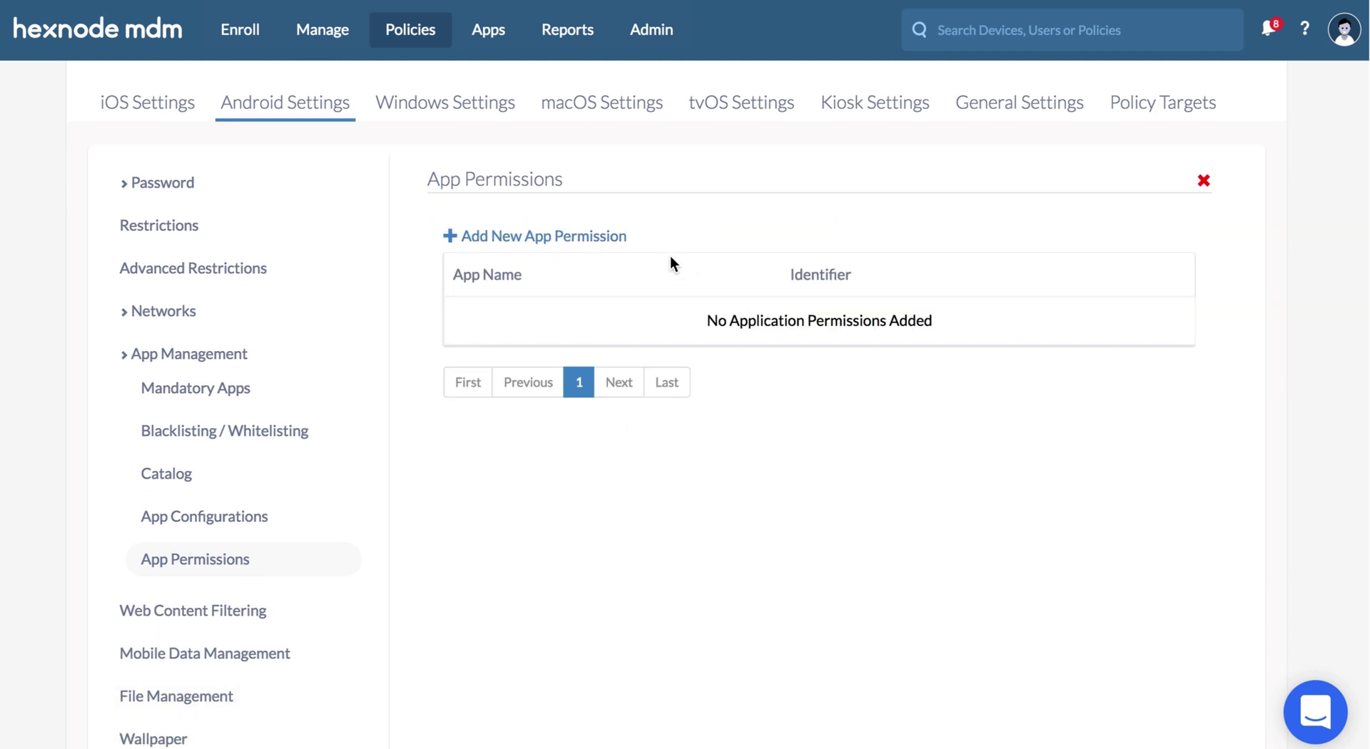
click(608, 237)
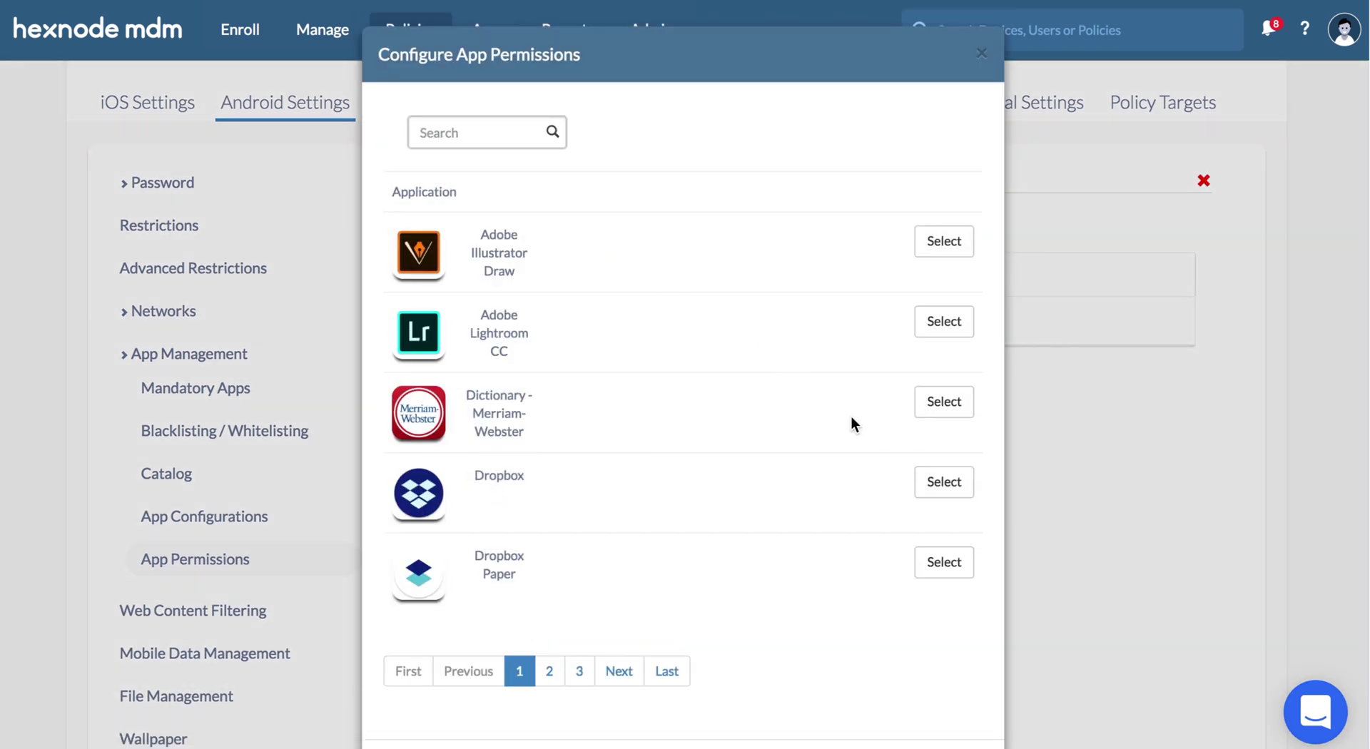
- Pick Dropbox, allow network connections and pictures/videos, and deny finding accounts
click(944, 483)
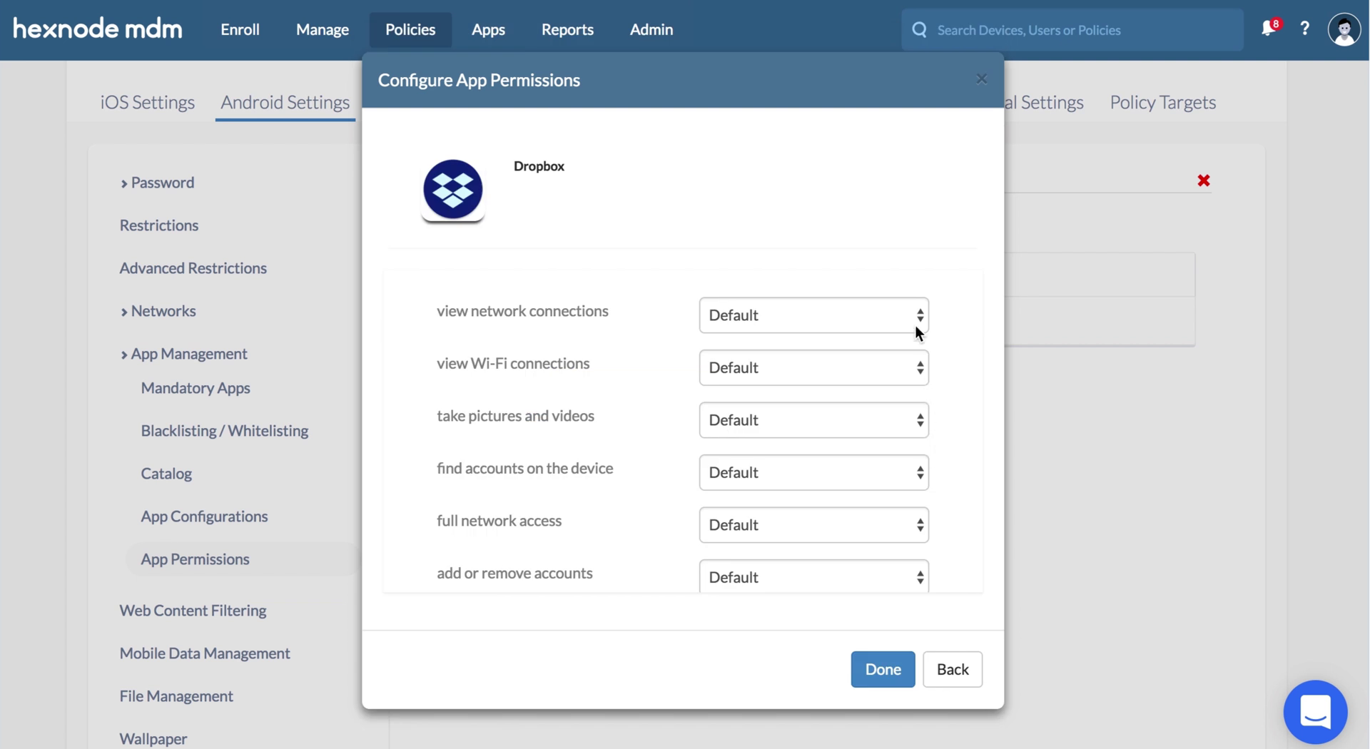
click(915, 325)
click(915, 325)
scroll(916, 336, down, 1)
click(918, 347)
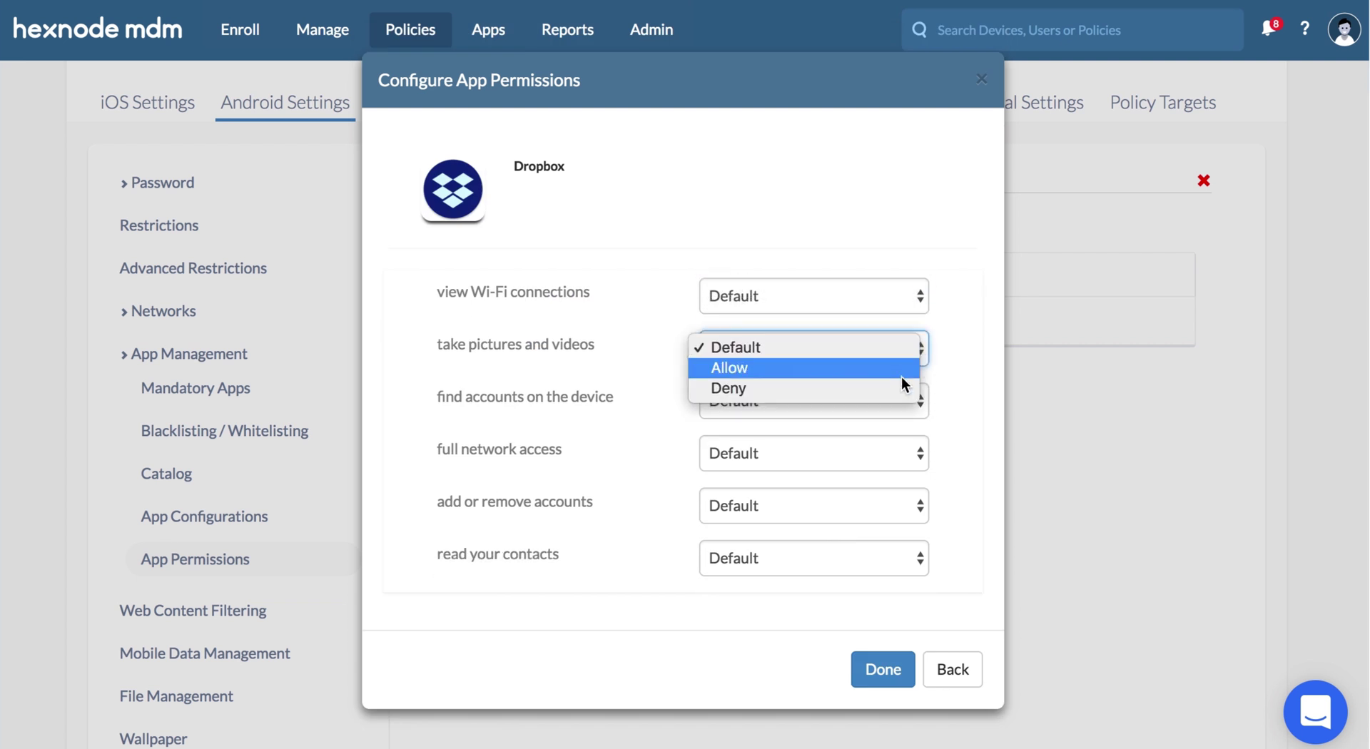
click(901, 377)
click(910, 404)
click(902, 438)
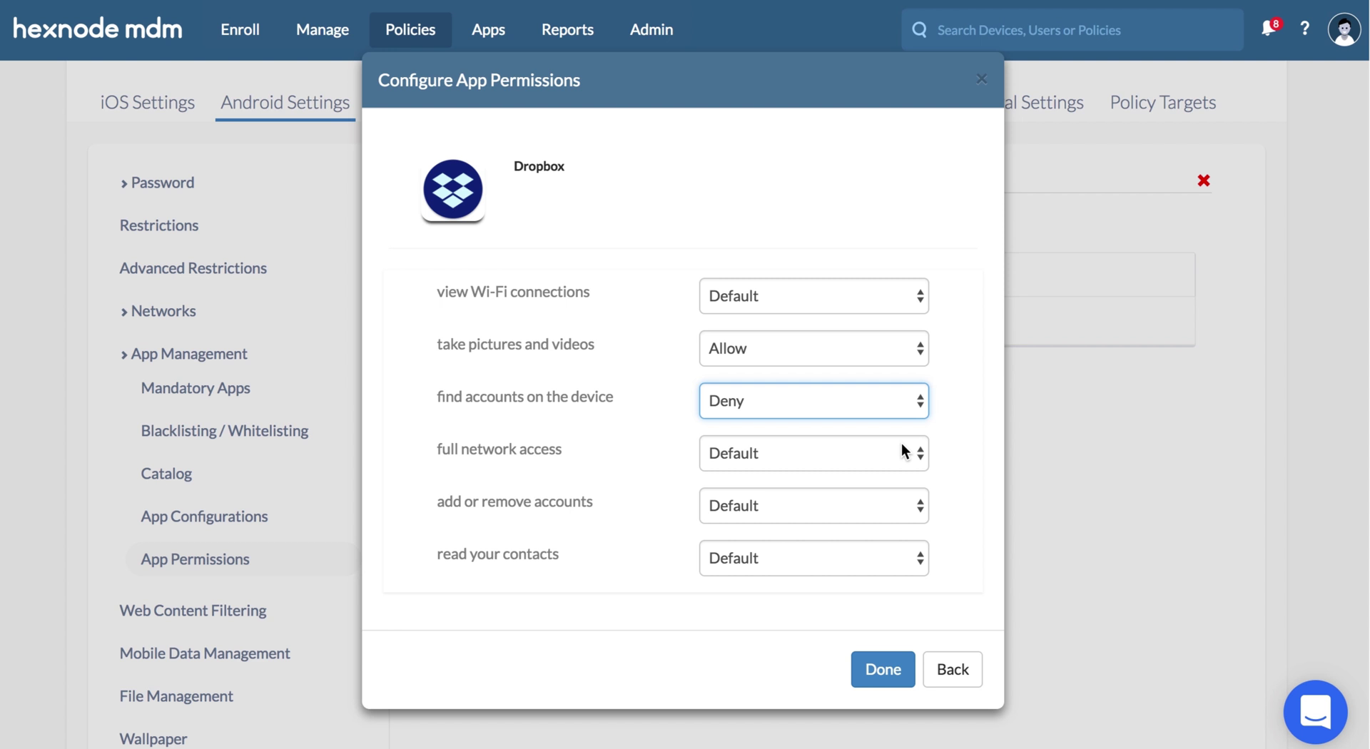
scroll(901, 443, down, 2)
scroll(900, 392, down, 3)
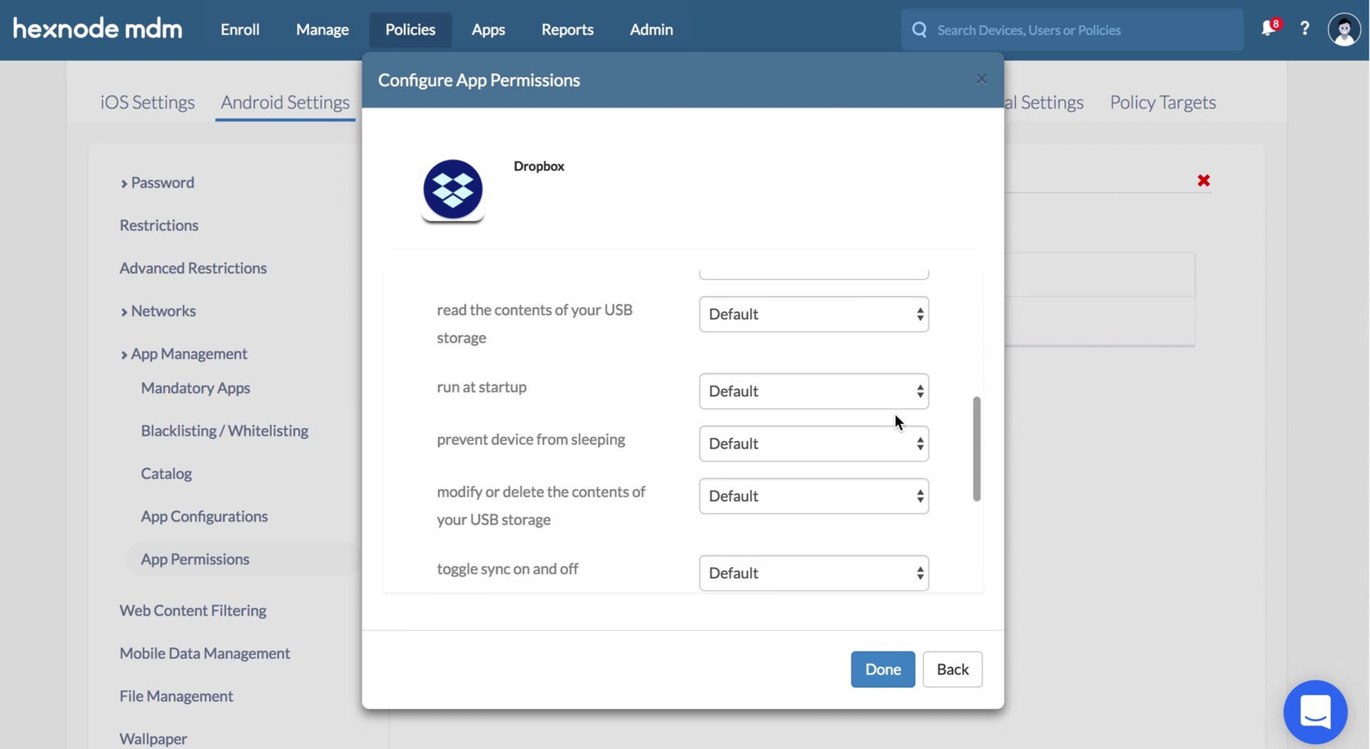
scroll(895, 414, up, 1)
- Deny contacts and USB storage changes, allow startup, sync toggling and Internet data, then add Dropbox
click(895, 303)
click(894, 307)
click(893, 422)
click(892, 433)
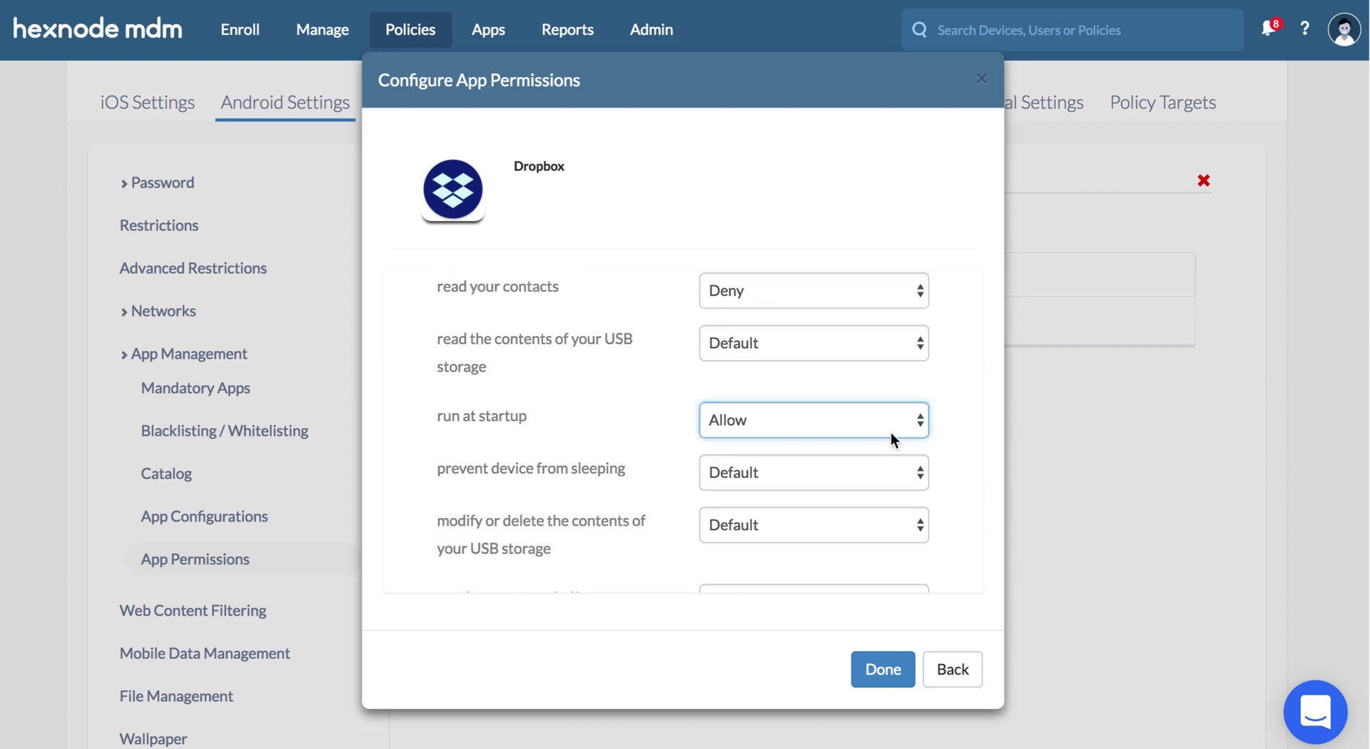
scroll(892, 435, down, 2)
click(890, 441)
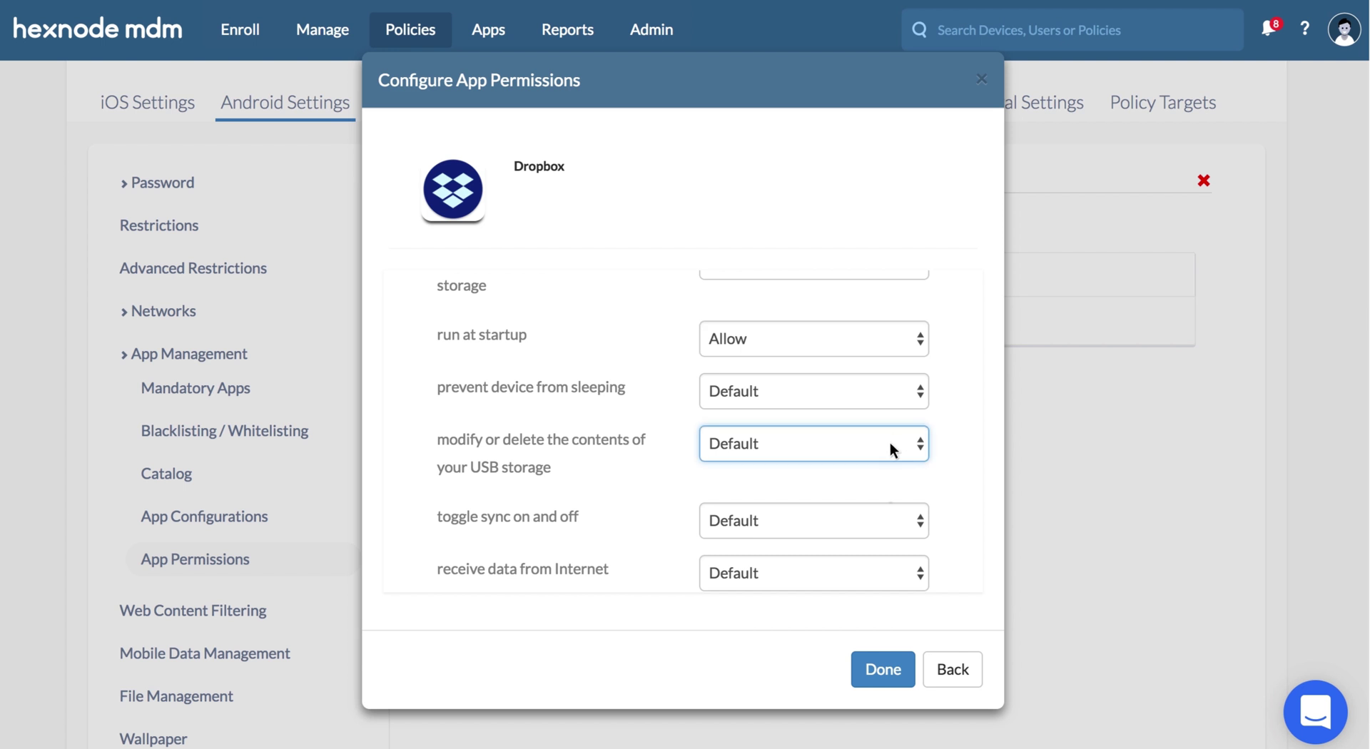
click(884, 490)
click(884, 521)
click(884, 539)
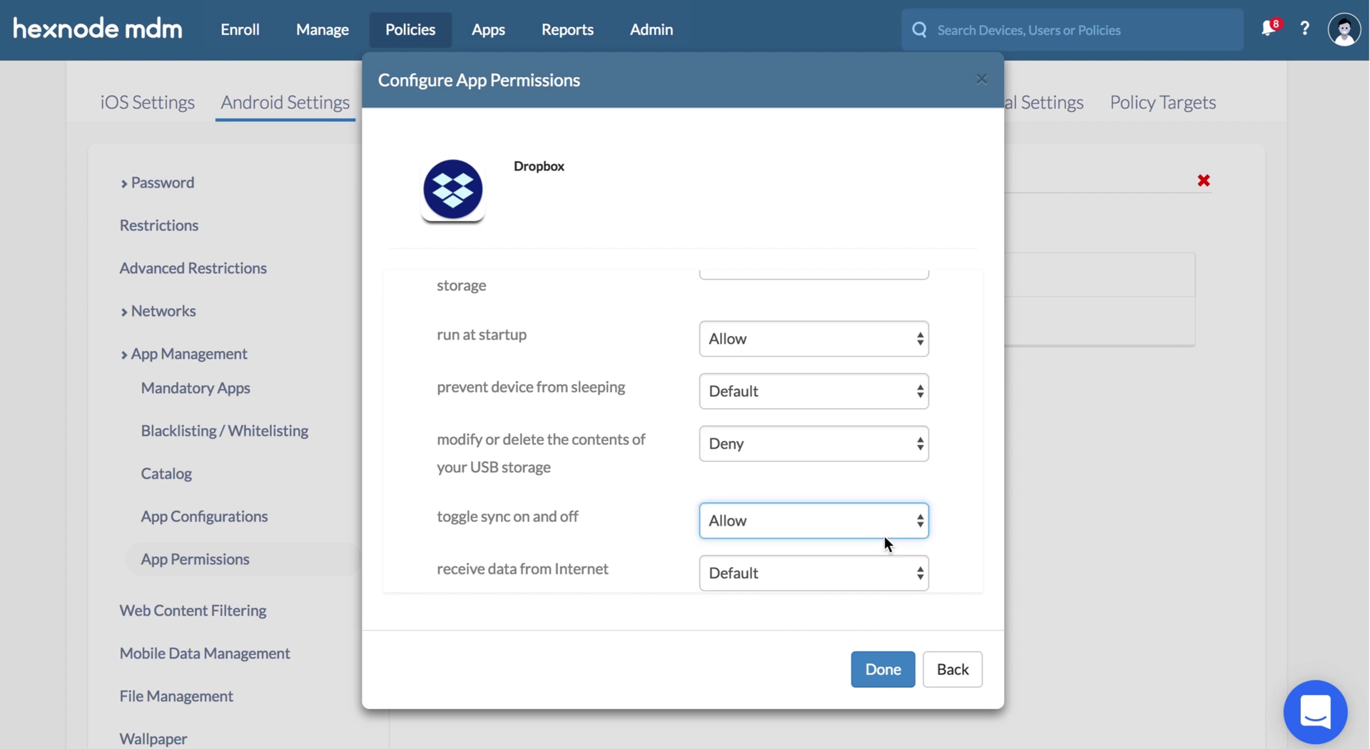
click(884, 581)
click(884, 590)
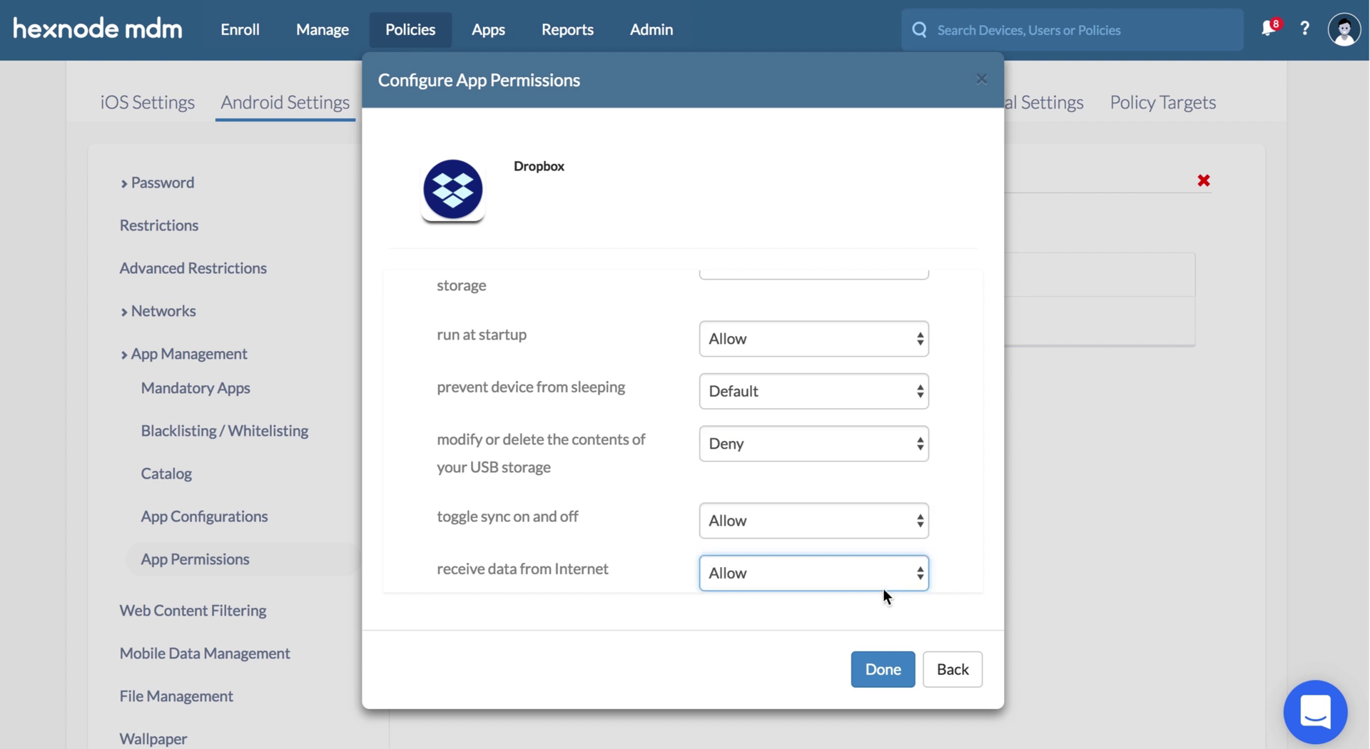
click(888, 666)
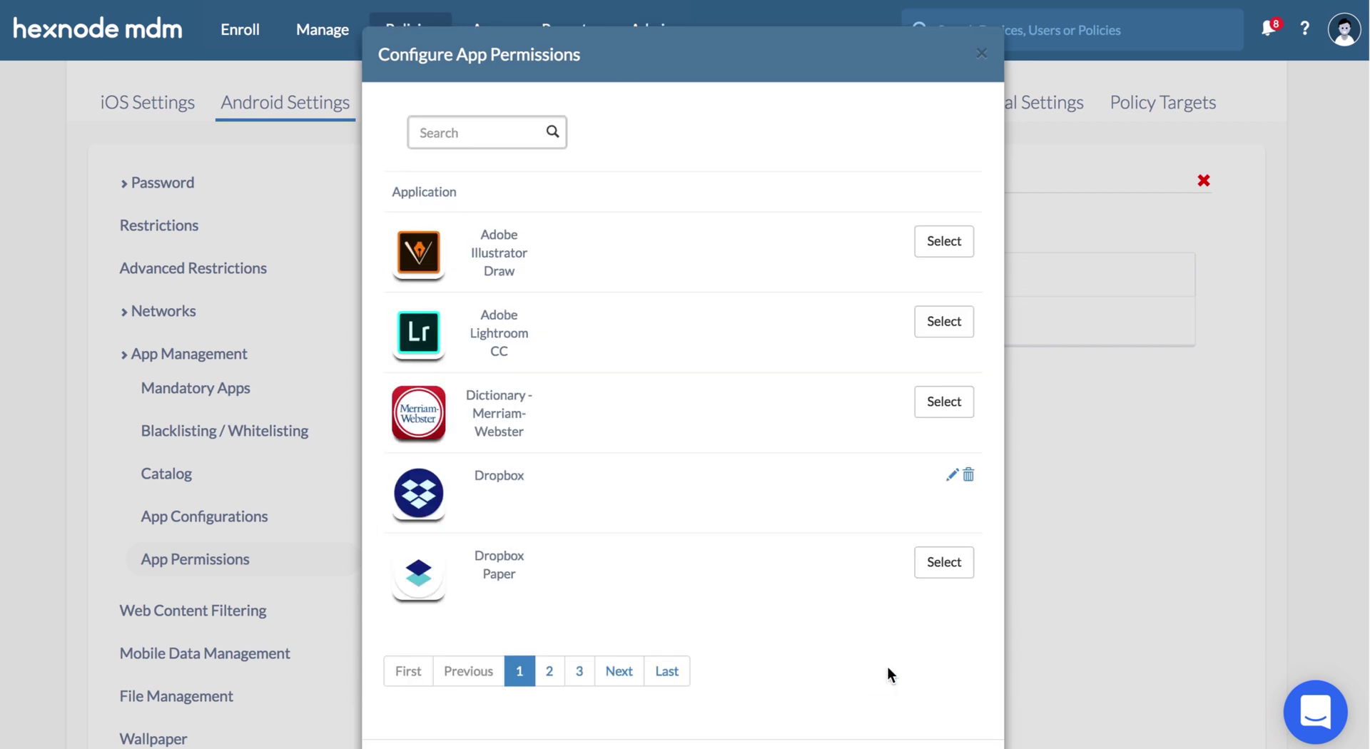
click(885, 699)
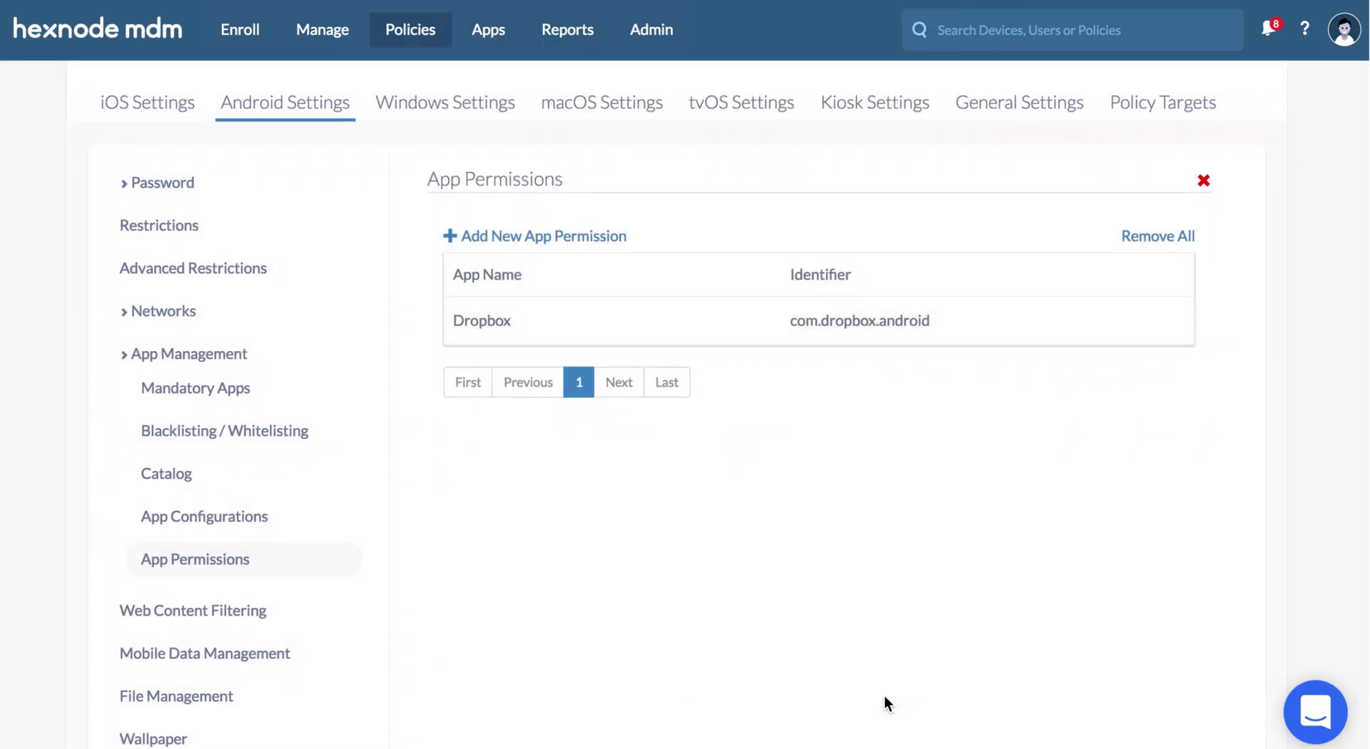
- Target the App permissions policy at samsungSM-J701F, save it, and start another new policy
click(1120, 107)
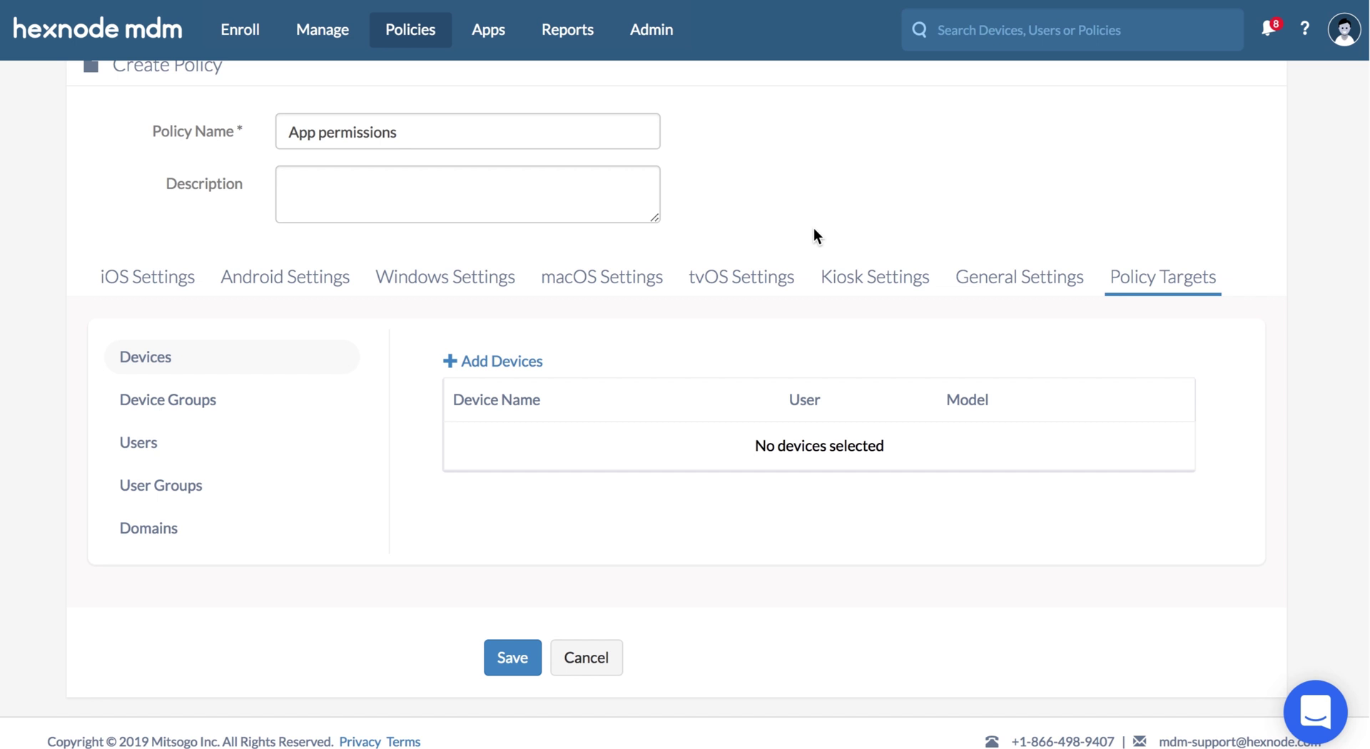
click(534, 362)
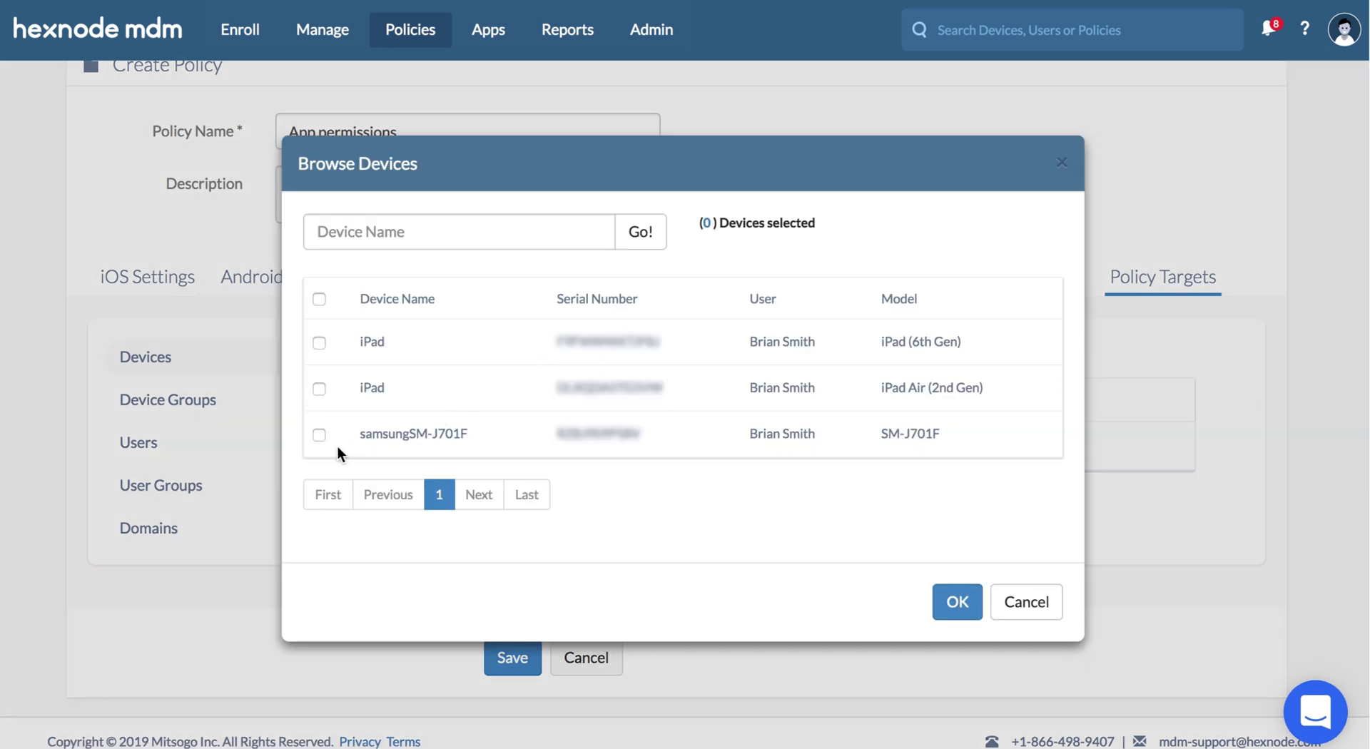
click(319, 435)
click(949, 601)
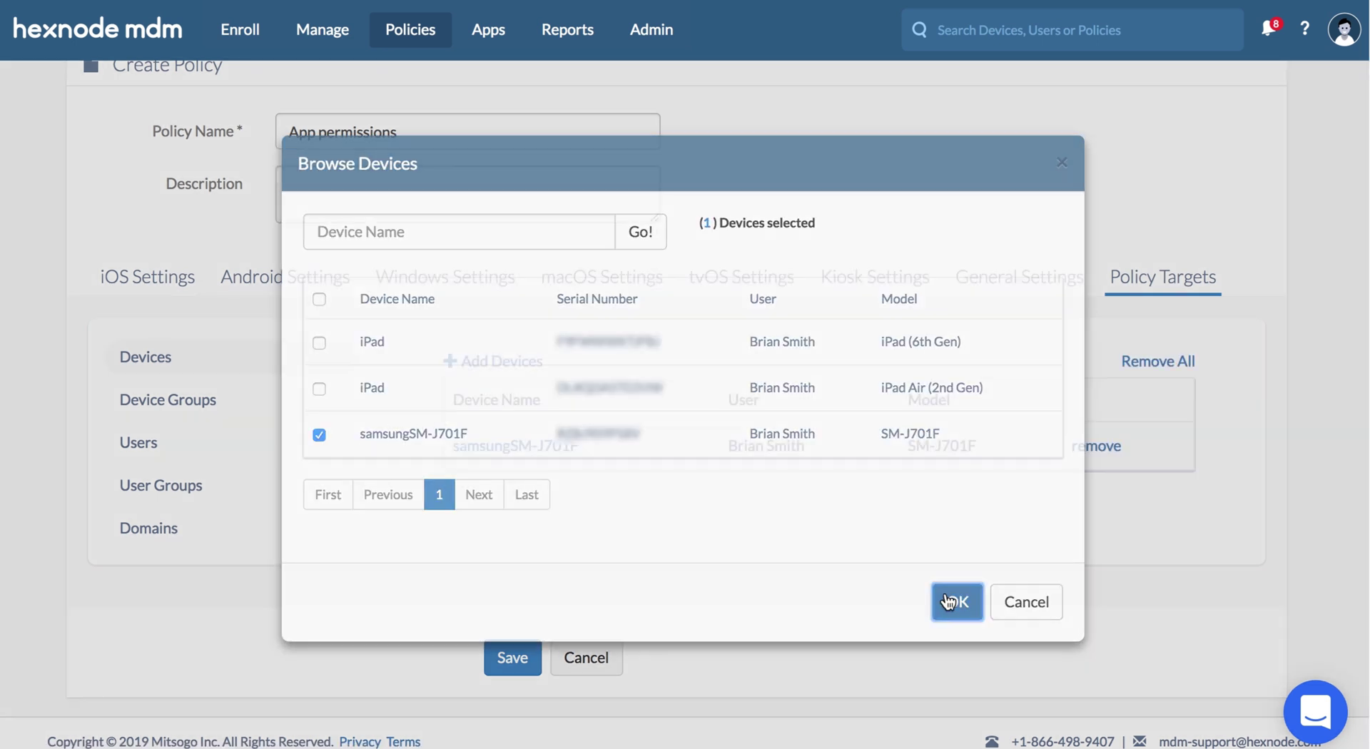
click(520, 657)
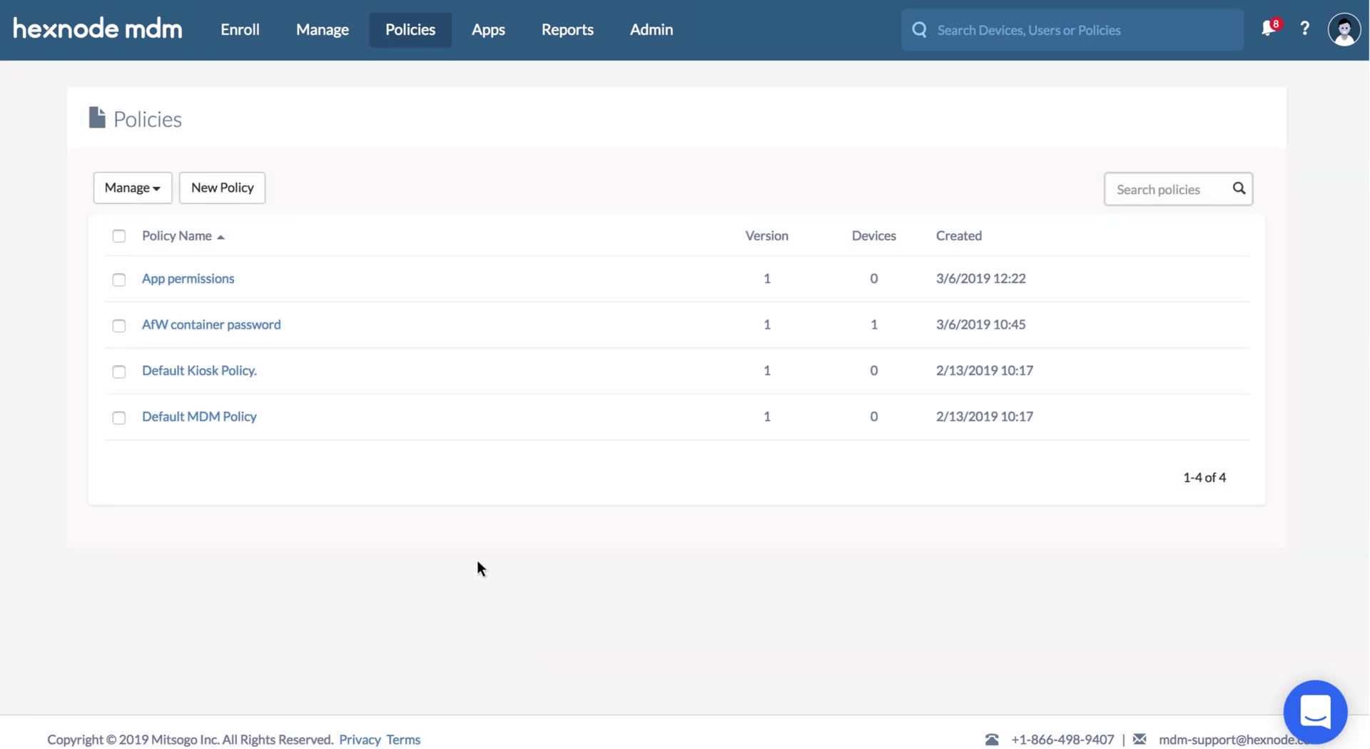
click(260, 195)
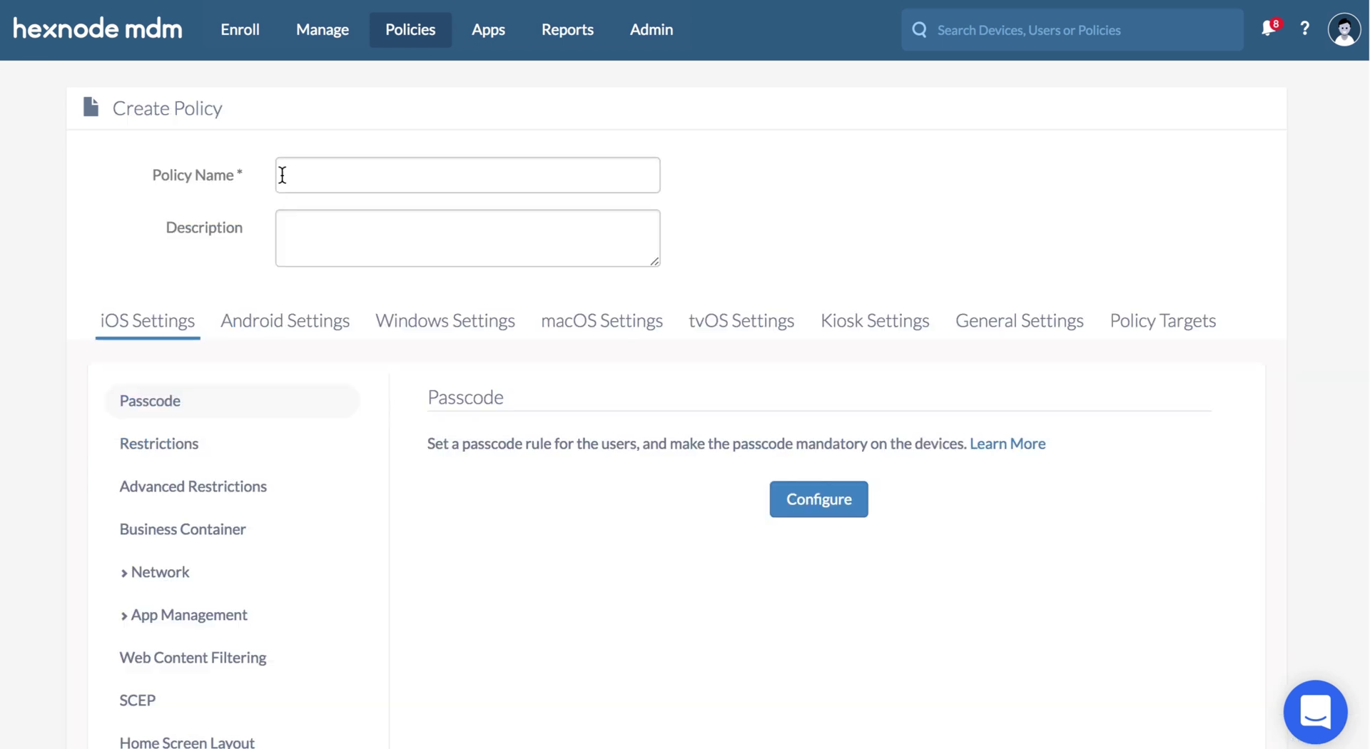
- Name the policy 'App configurations' and add a new Android app configuration under App Management
text(App configurations)
click(279, 325)
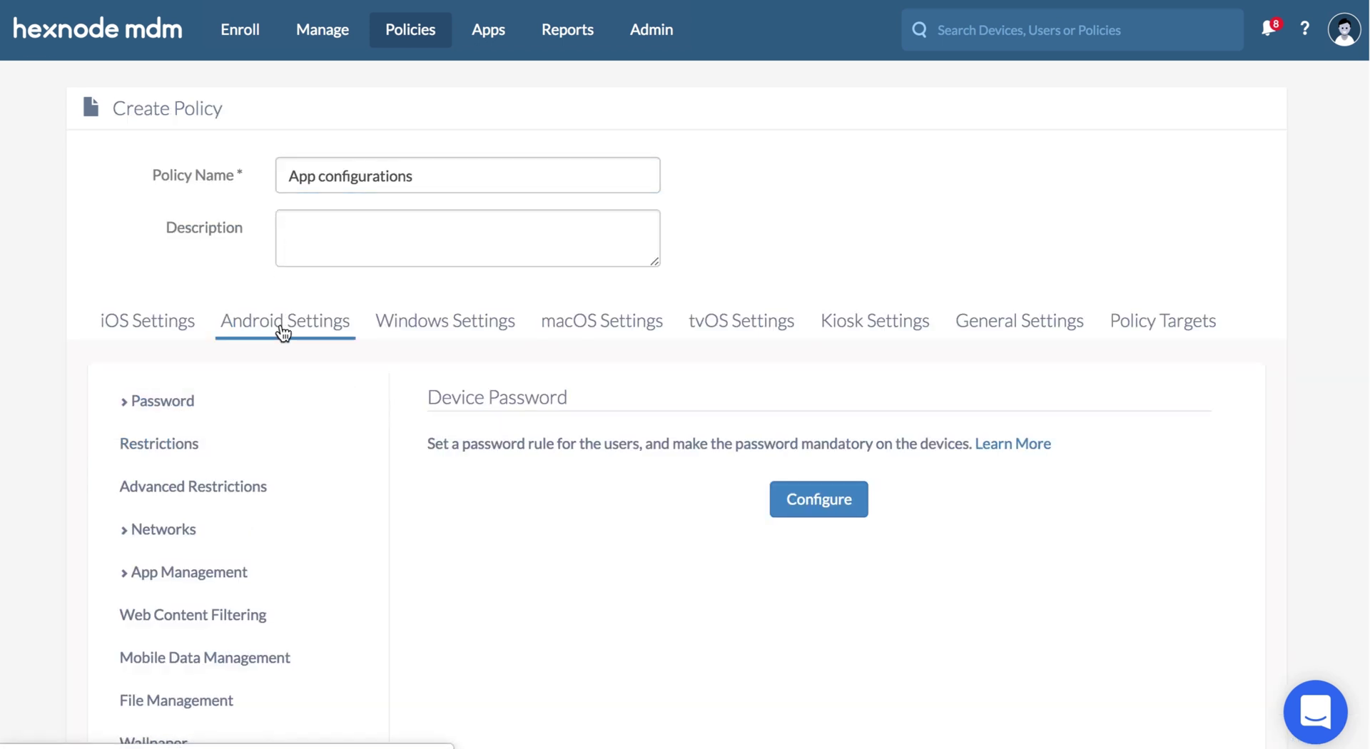
click(264, 572)
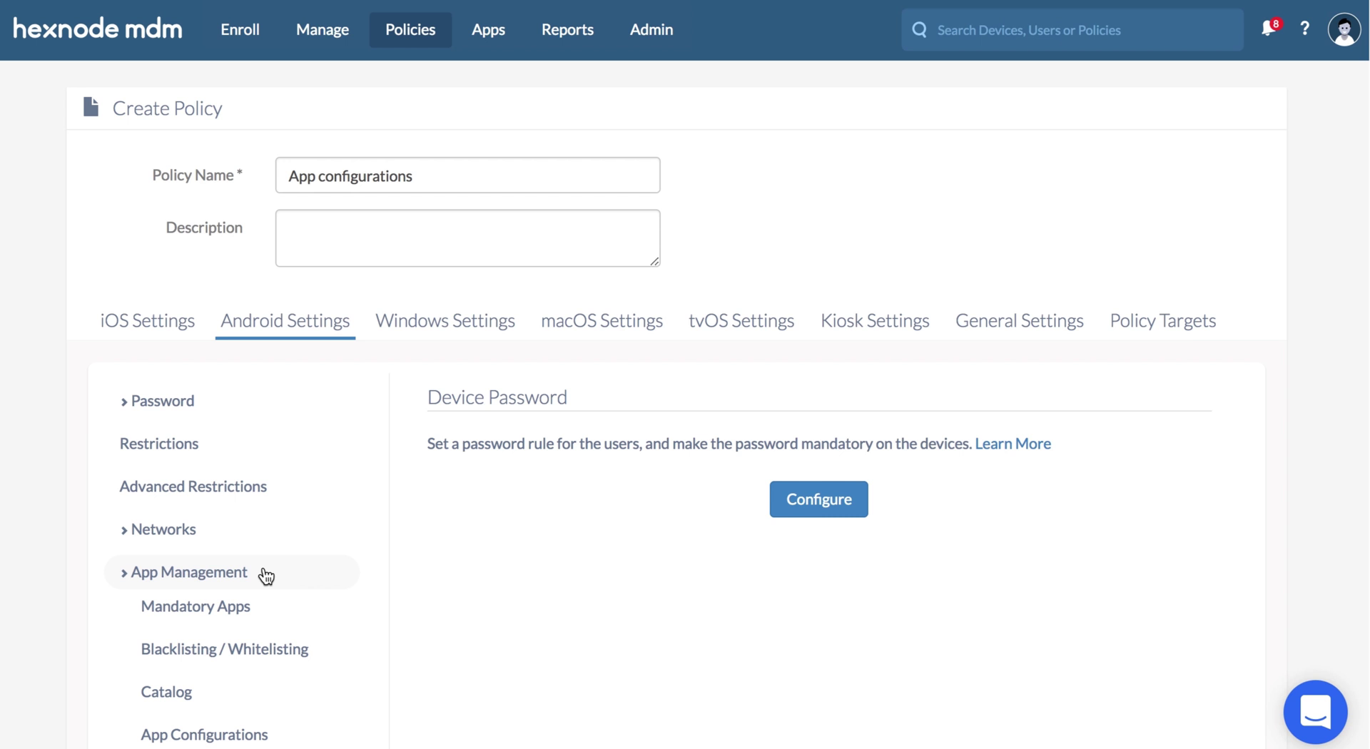
click(267, 734)
scroll(267, 734, down, 3)
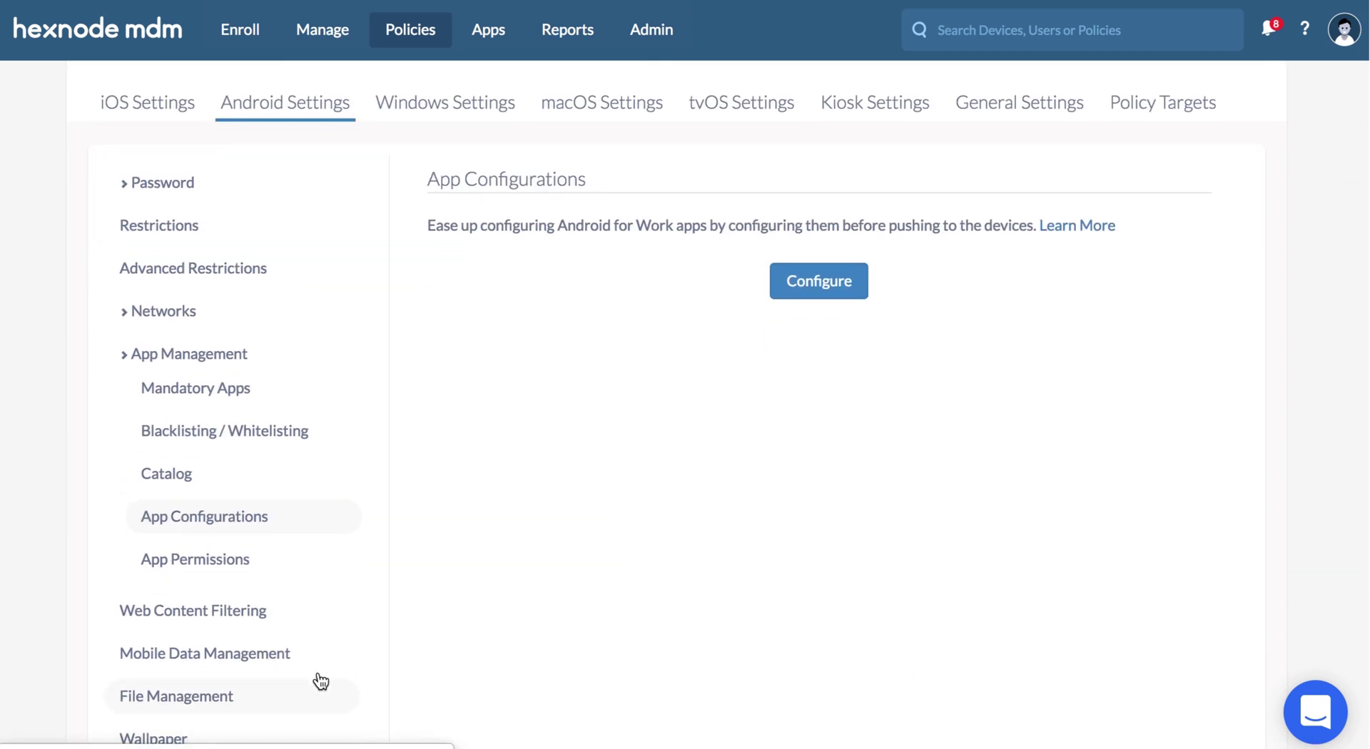
click(783, 295)
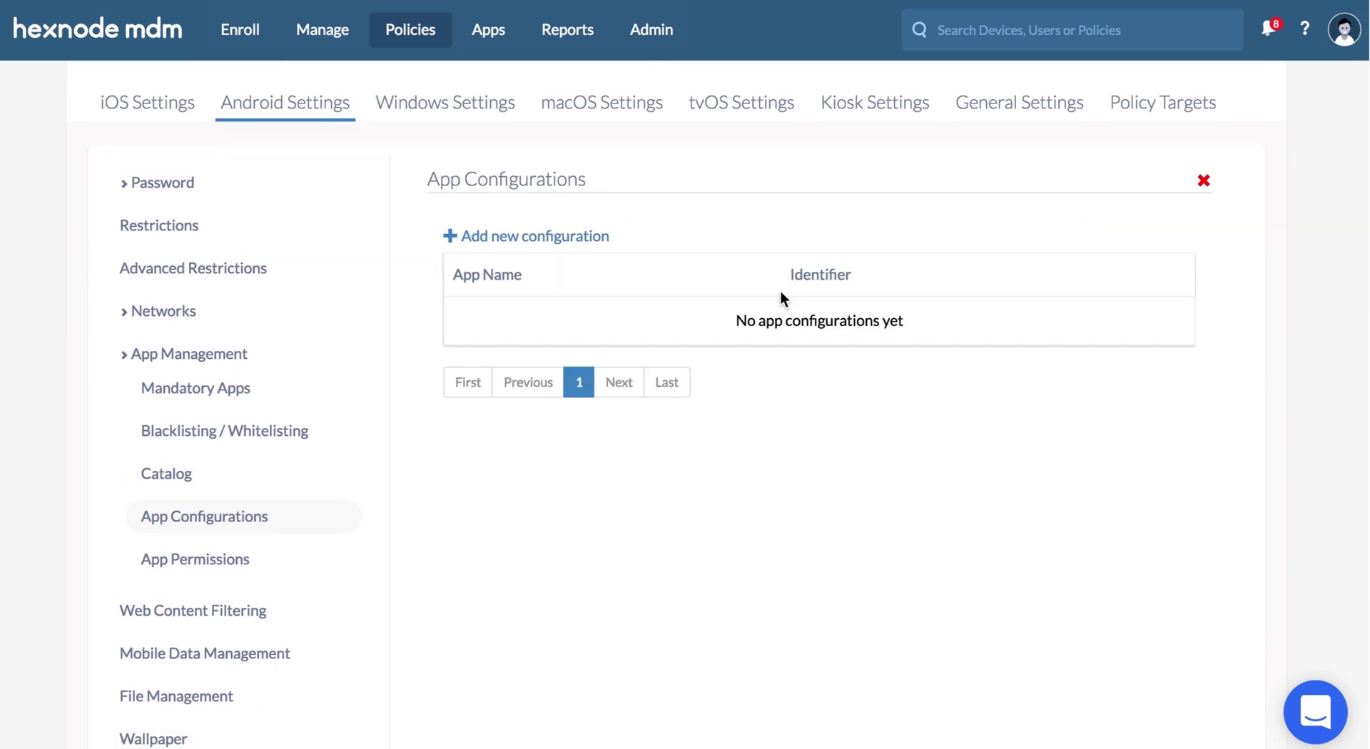
click(597, 240)
- Search for and choose Gmail, then paste in the default email signature
click(455, 133)
text(gmail)
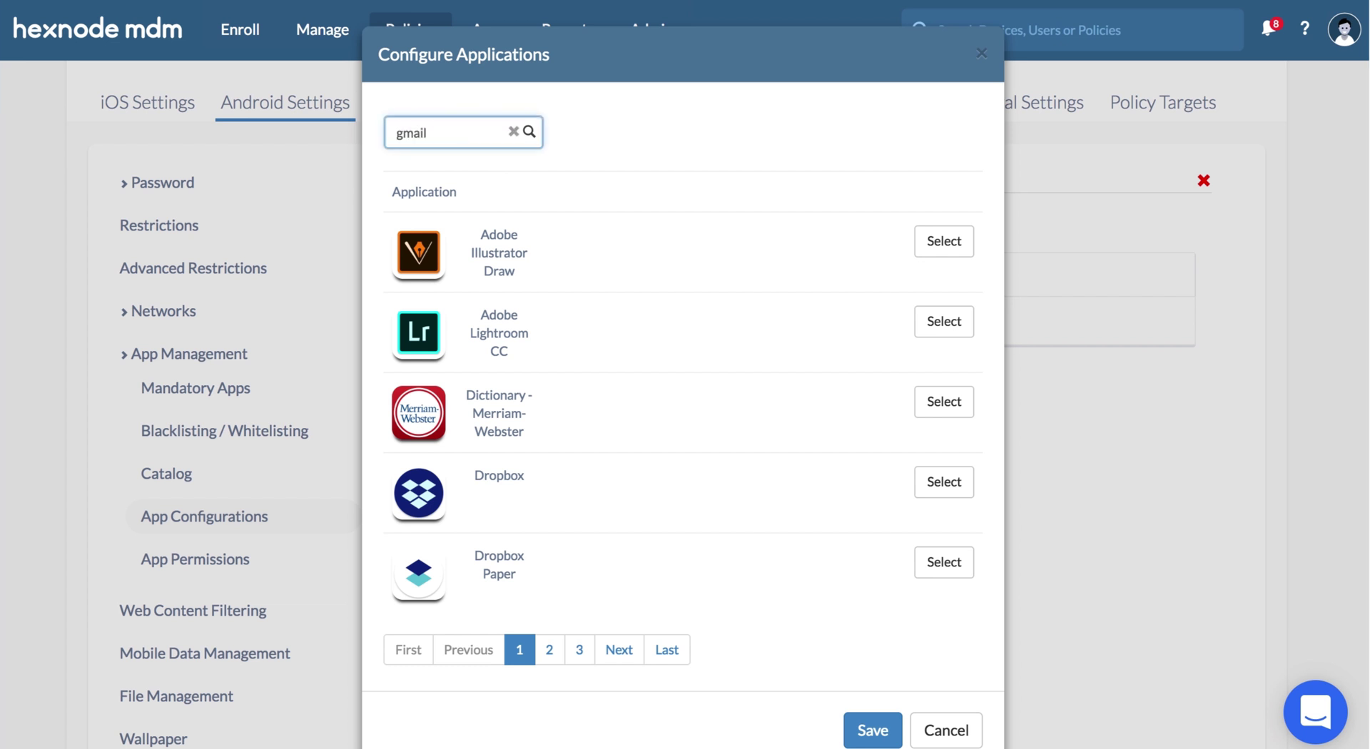
click(935, 383)
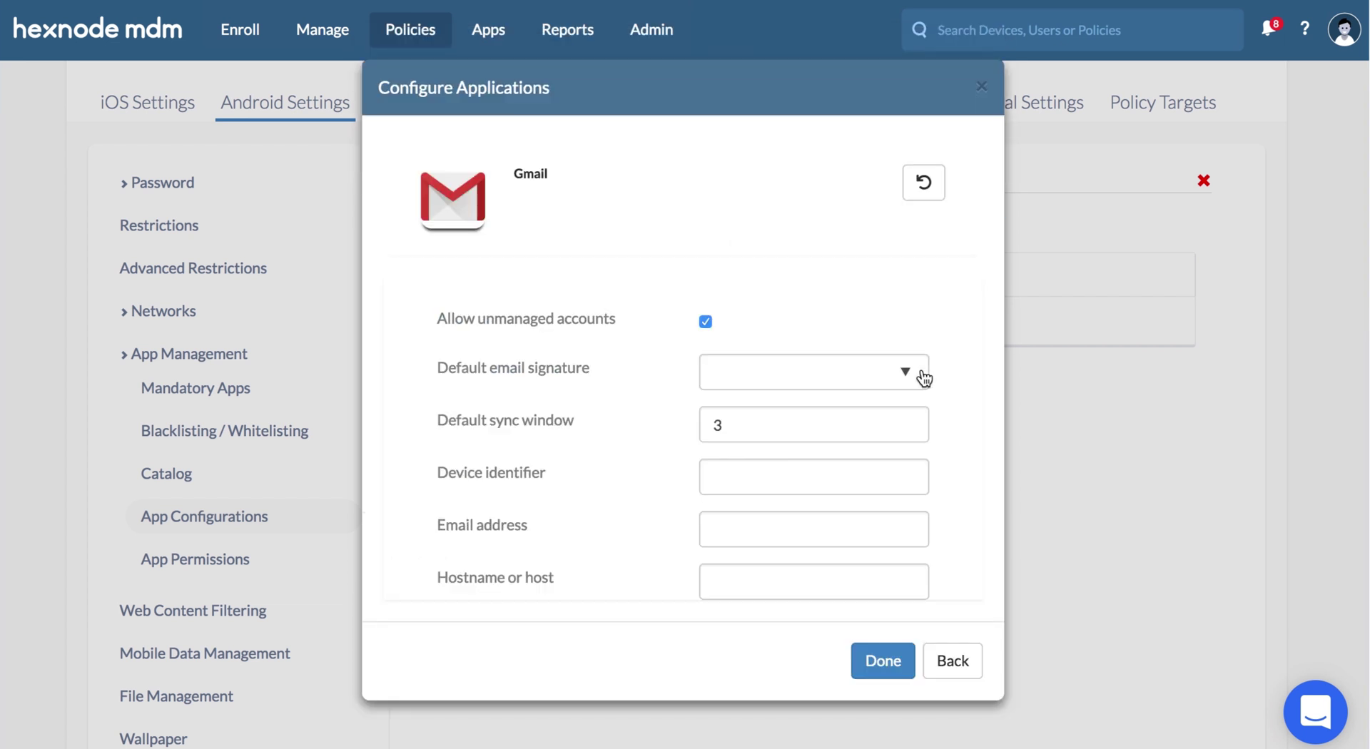
click(848, 373)
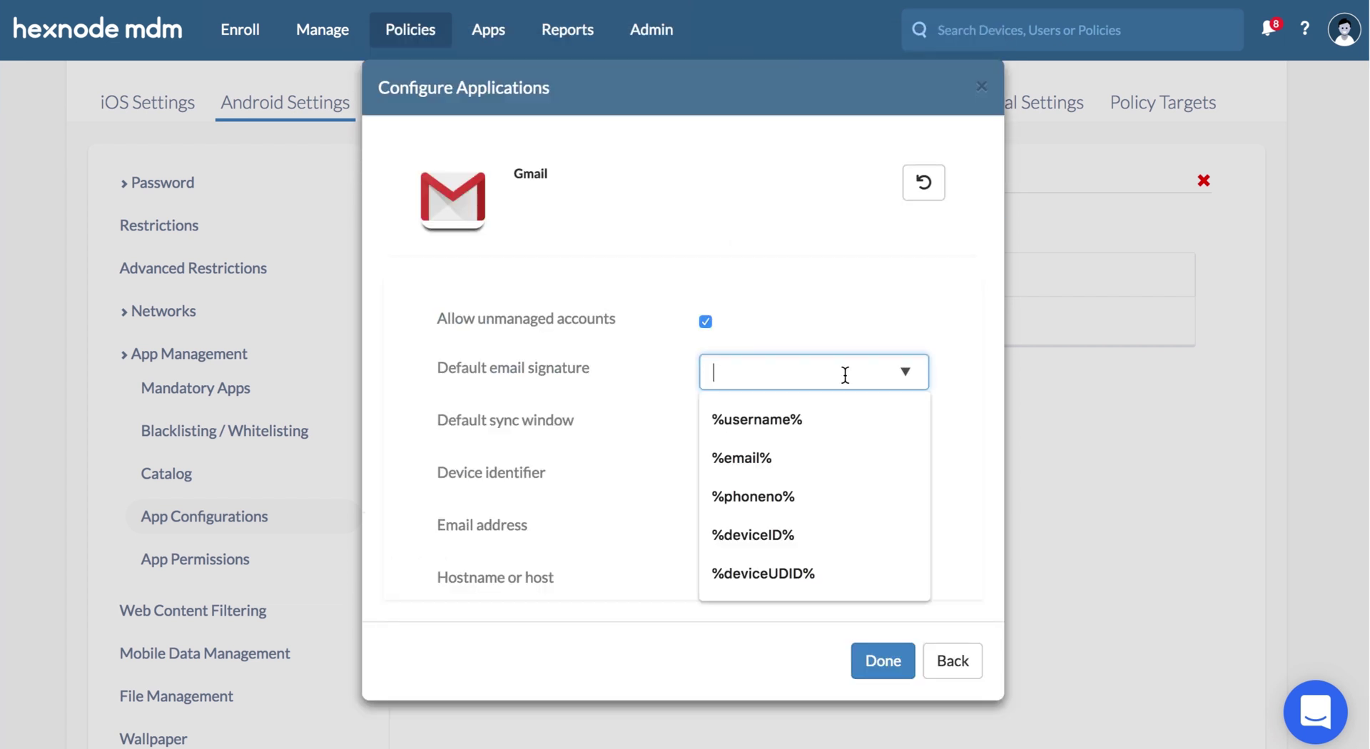
text(Regards, %username% %email%)
click(847, 533)
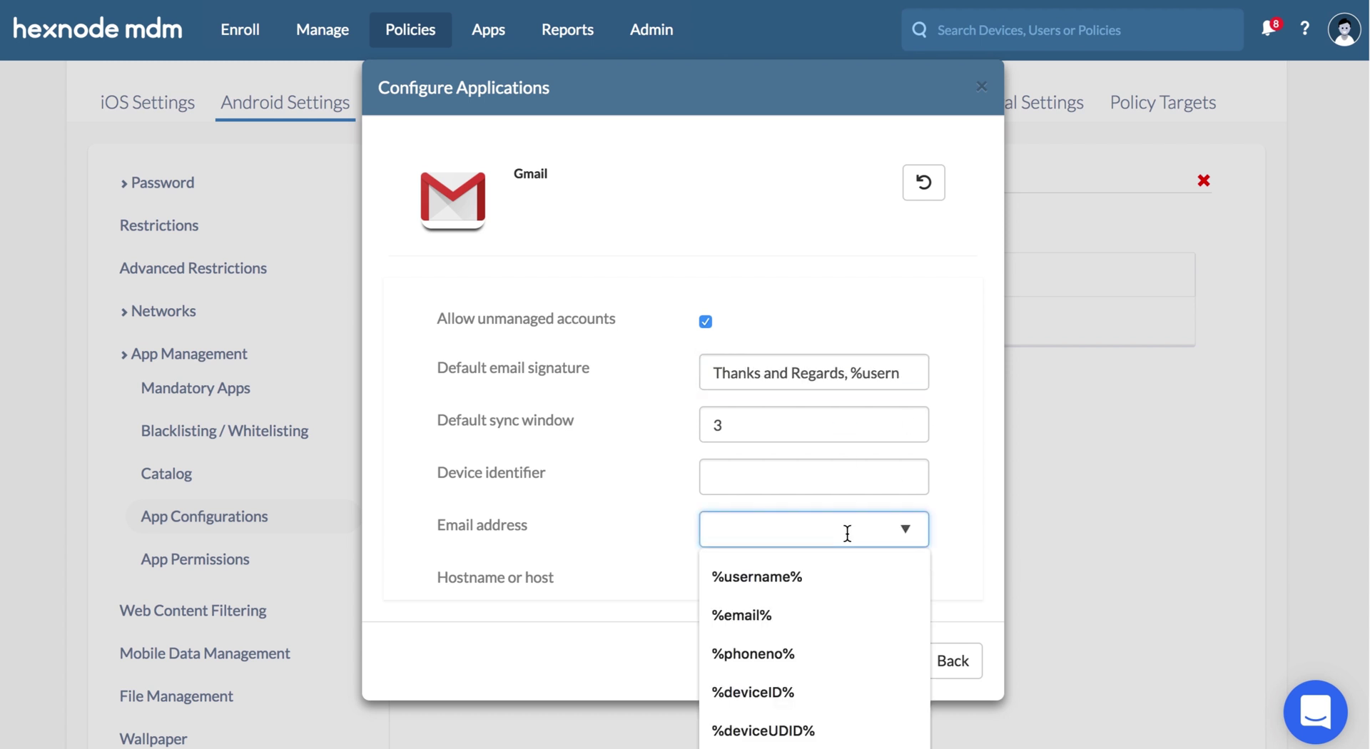
click(835, 611)
scroll(836, 577, down, 1)
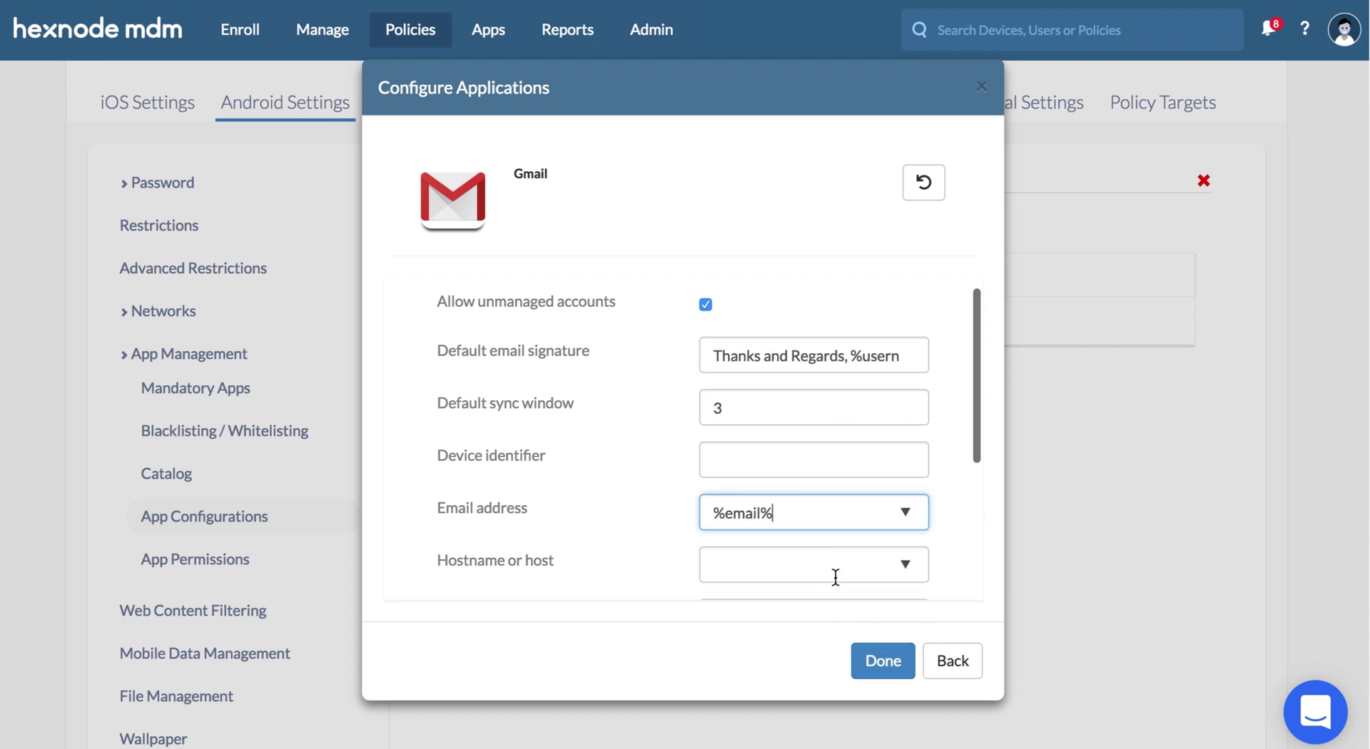
scroll(835, 577, down, 3)
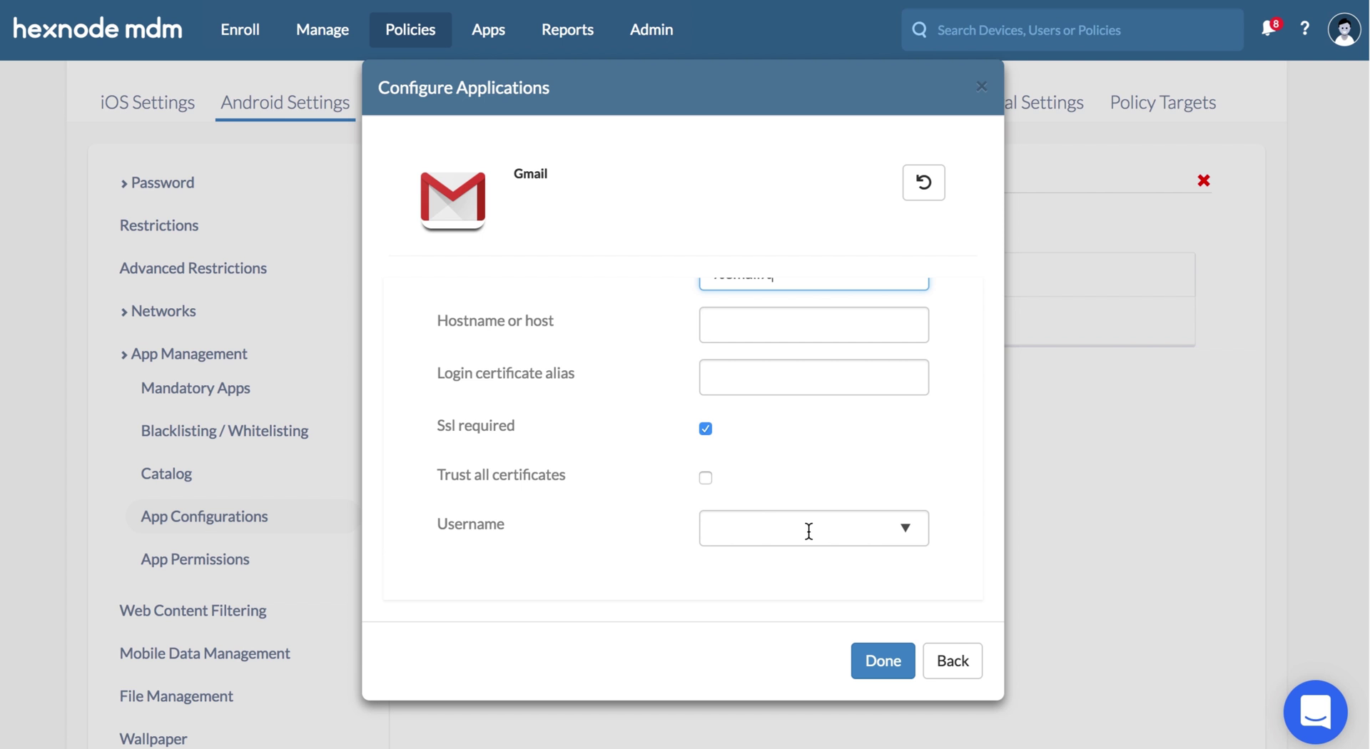
click(809, 532)
click(807, 580)
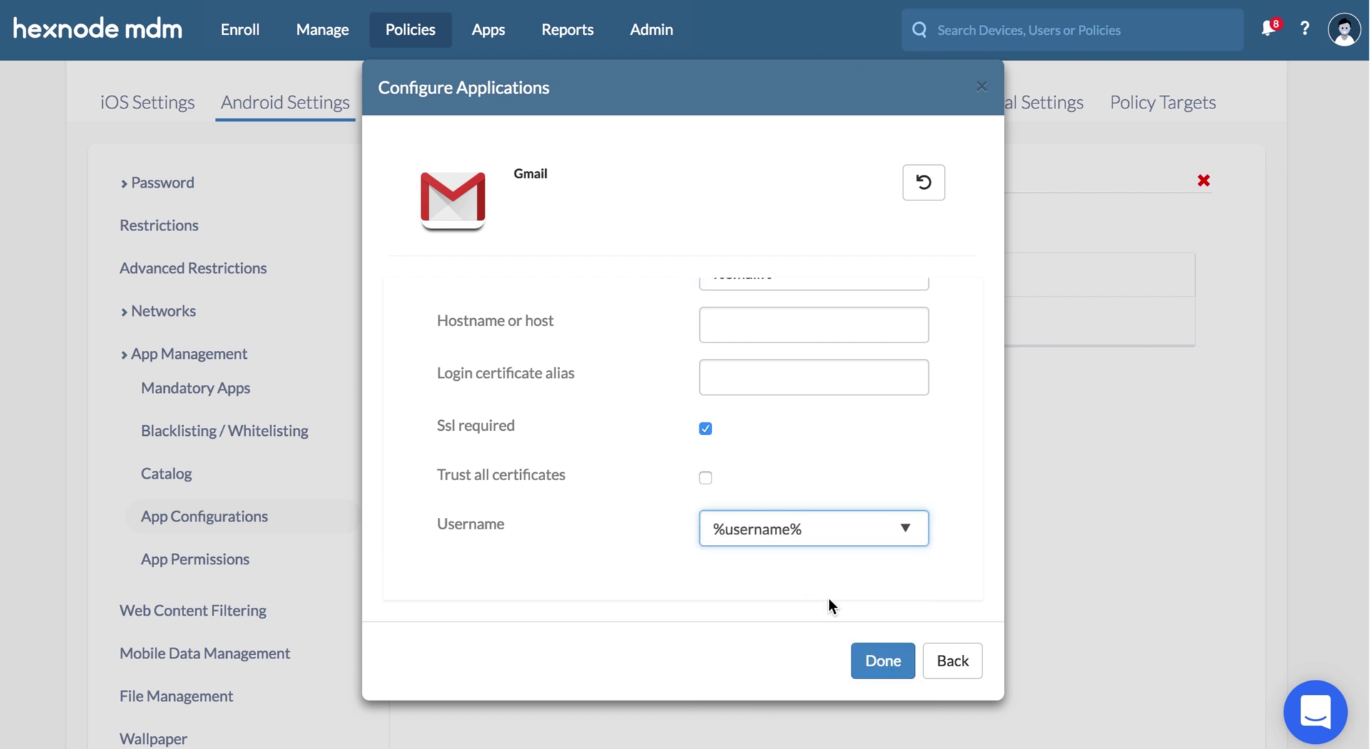
click(894, 661)
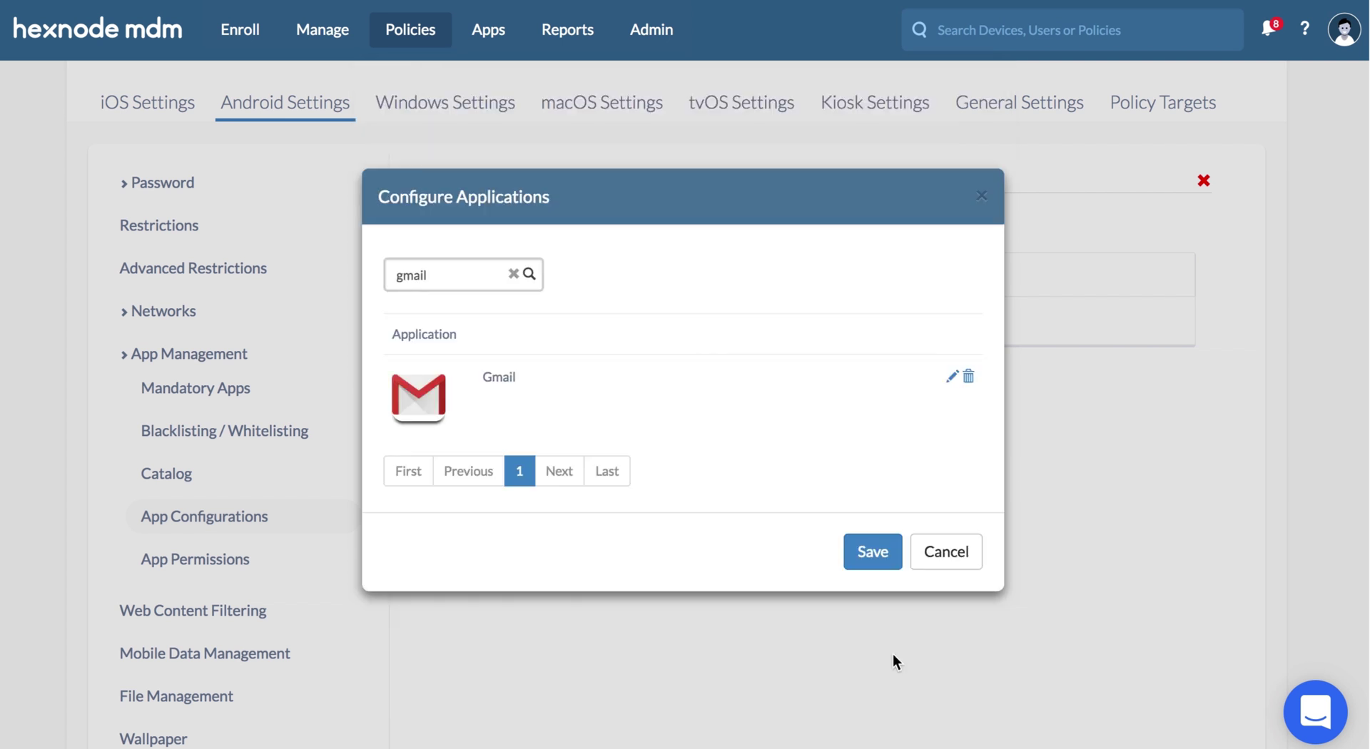
click(871, 554)
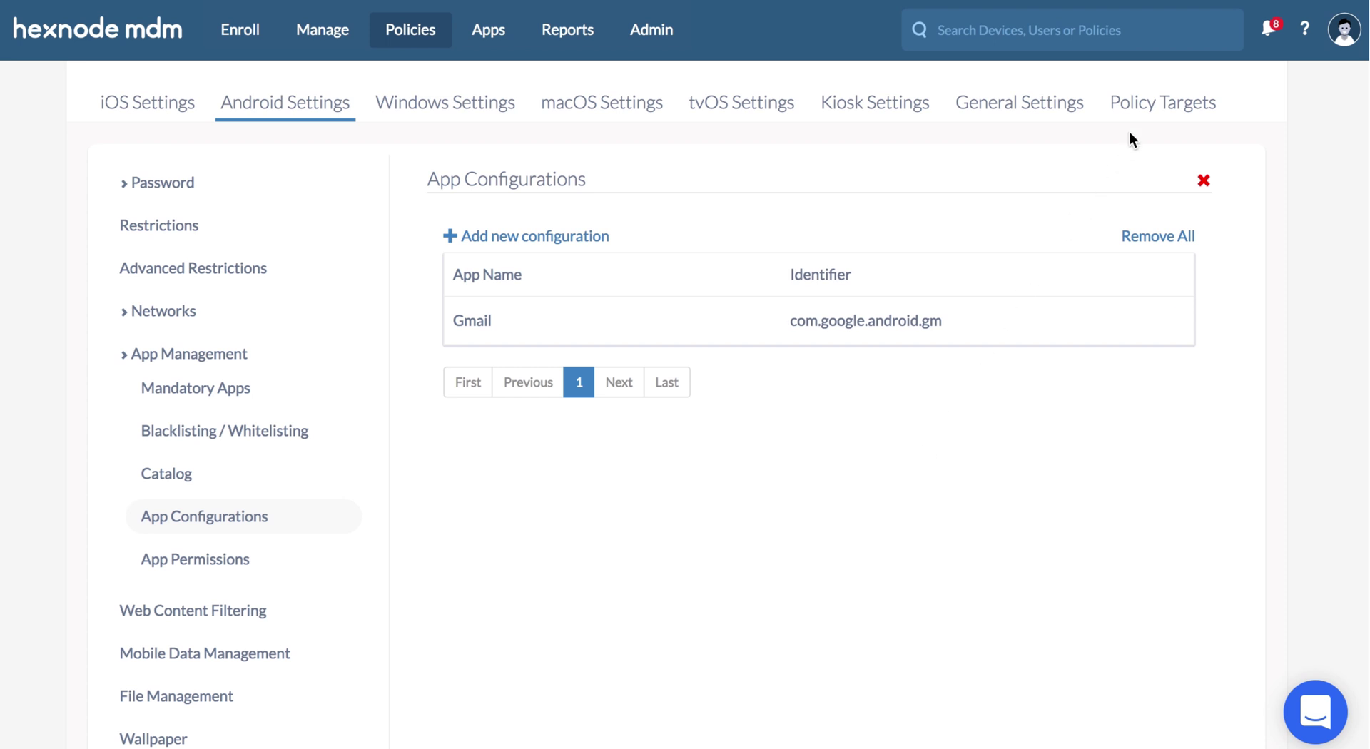
- Target the App configurations policy at samsungSM-J701F and save it
click(1142, 111)
click(492, 361)
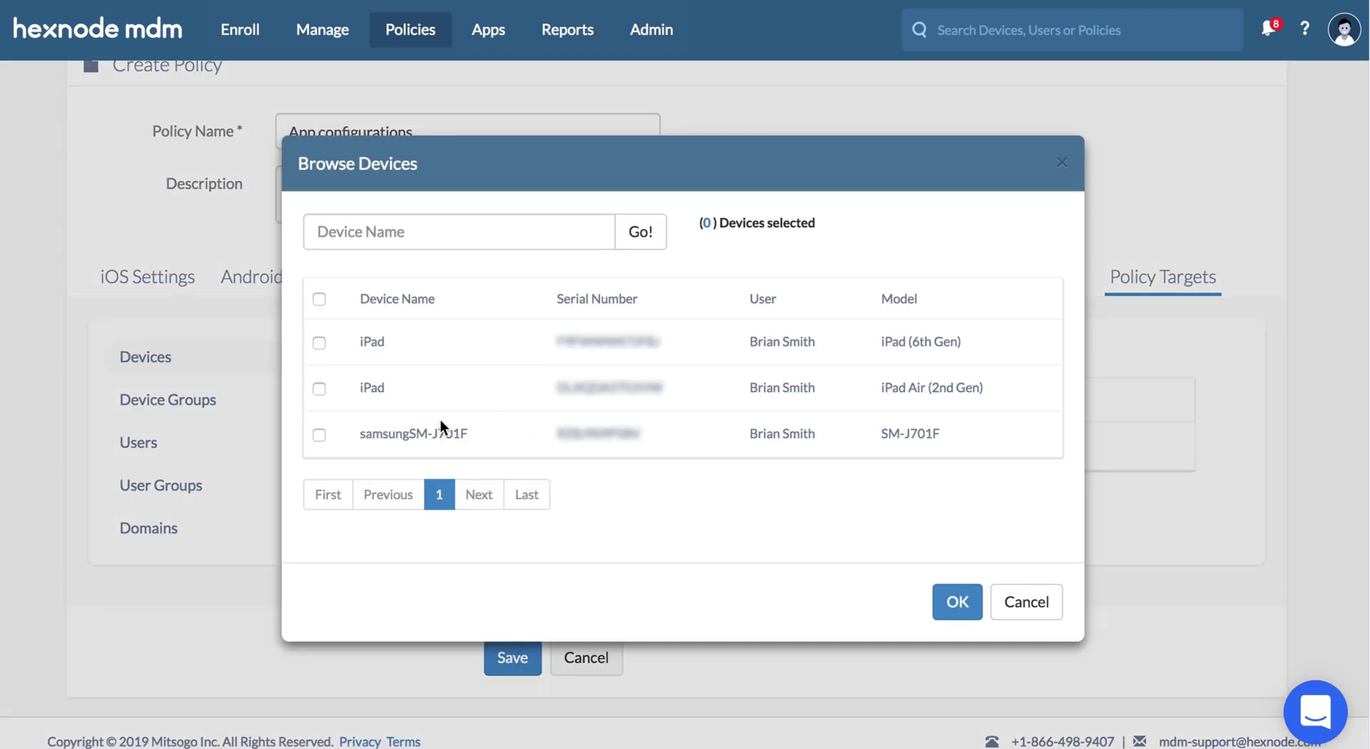
click(972, 609)
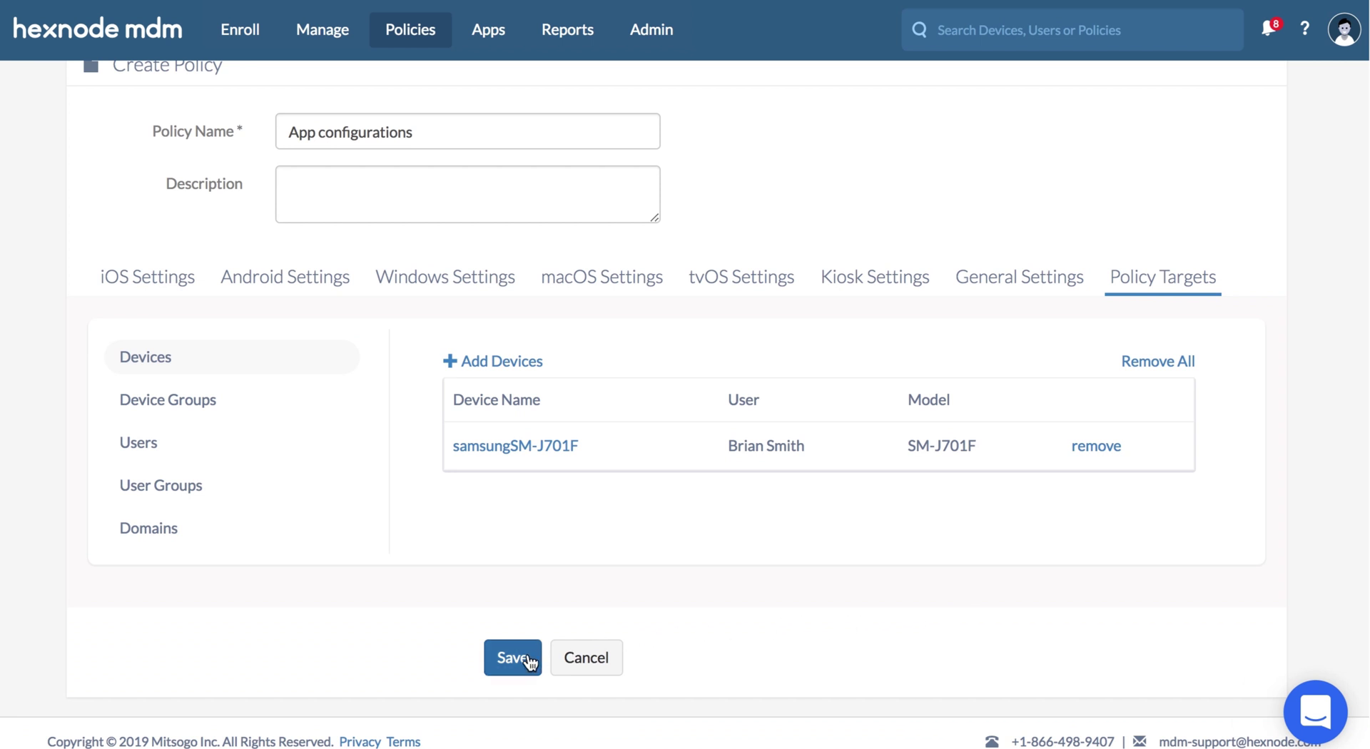
click(526, 655)
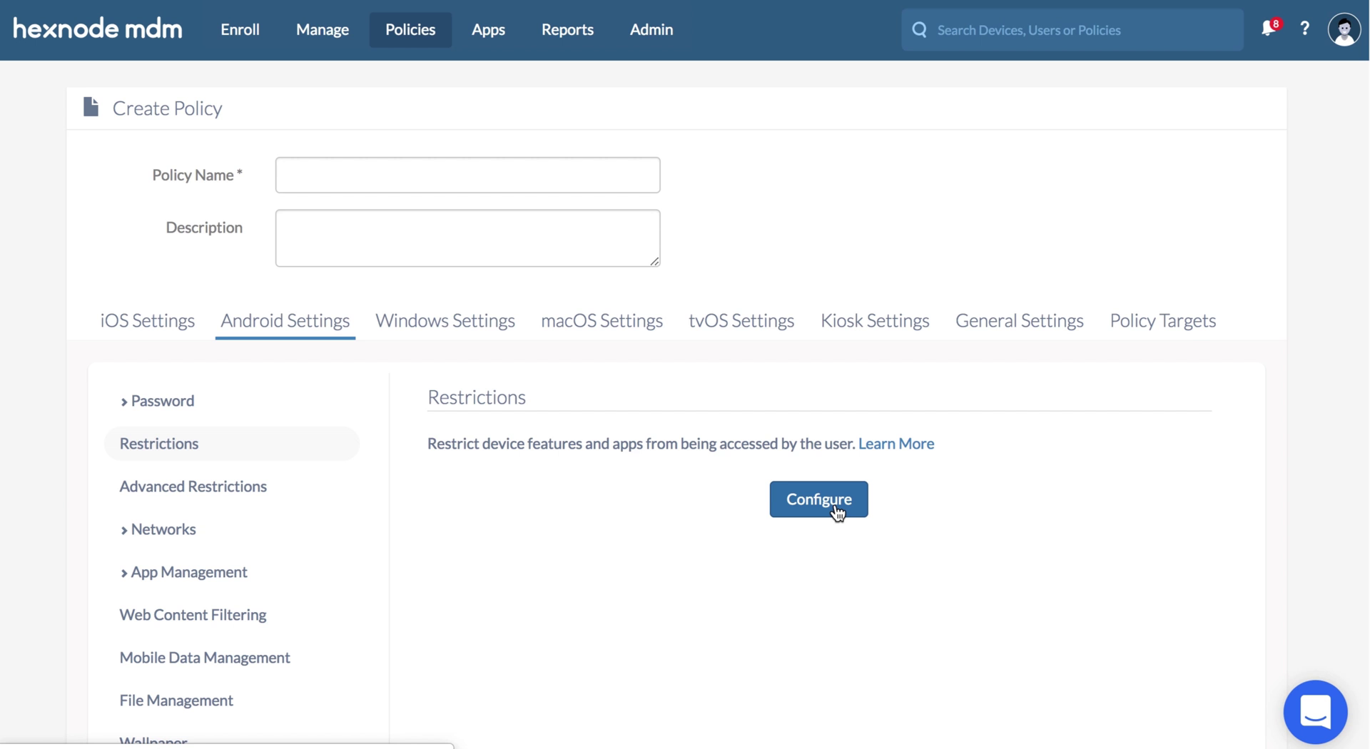
- Review the policy's Android Restrictions settings
click(835, 508)
scroll(835, 508, down, 3)
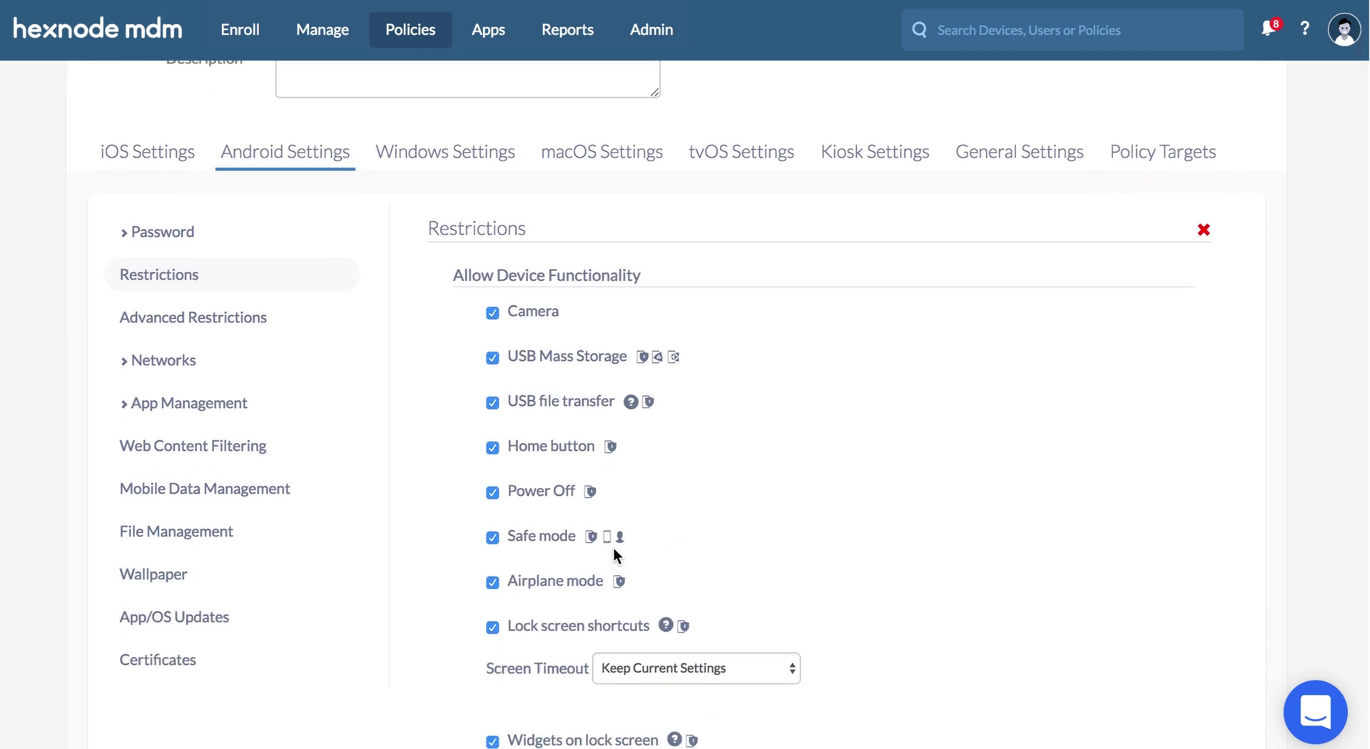
mouse_move(620, 539)
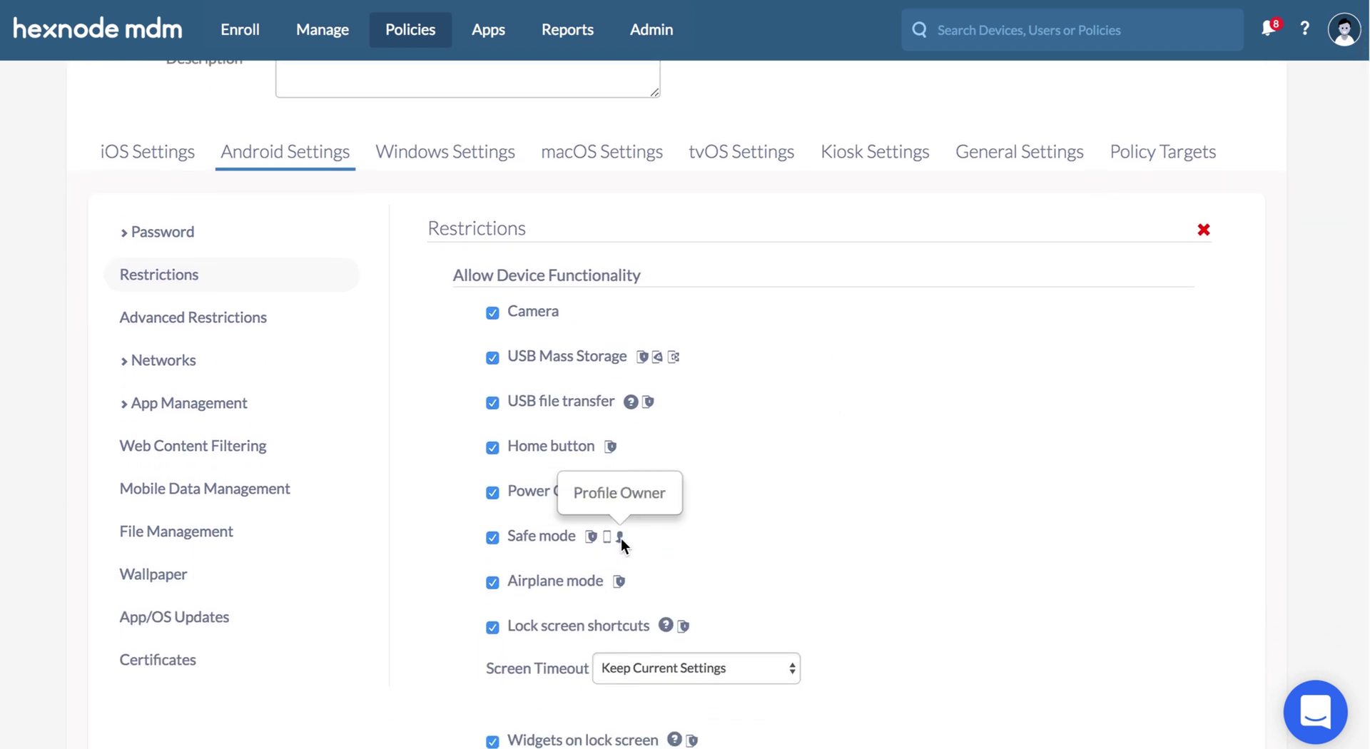
scroll(621, 542, down, 8)
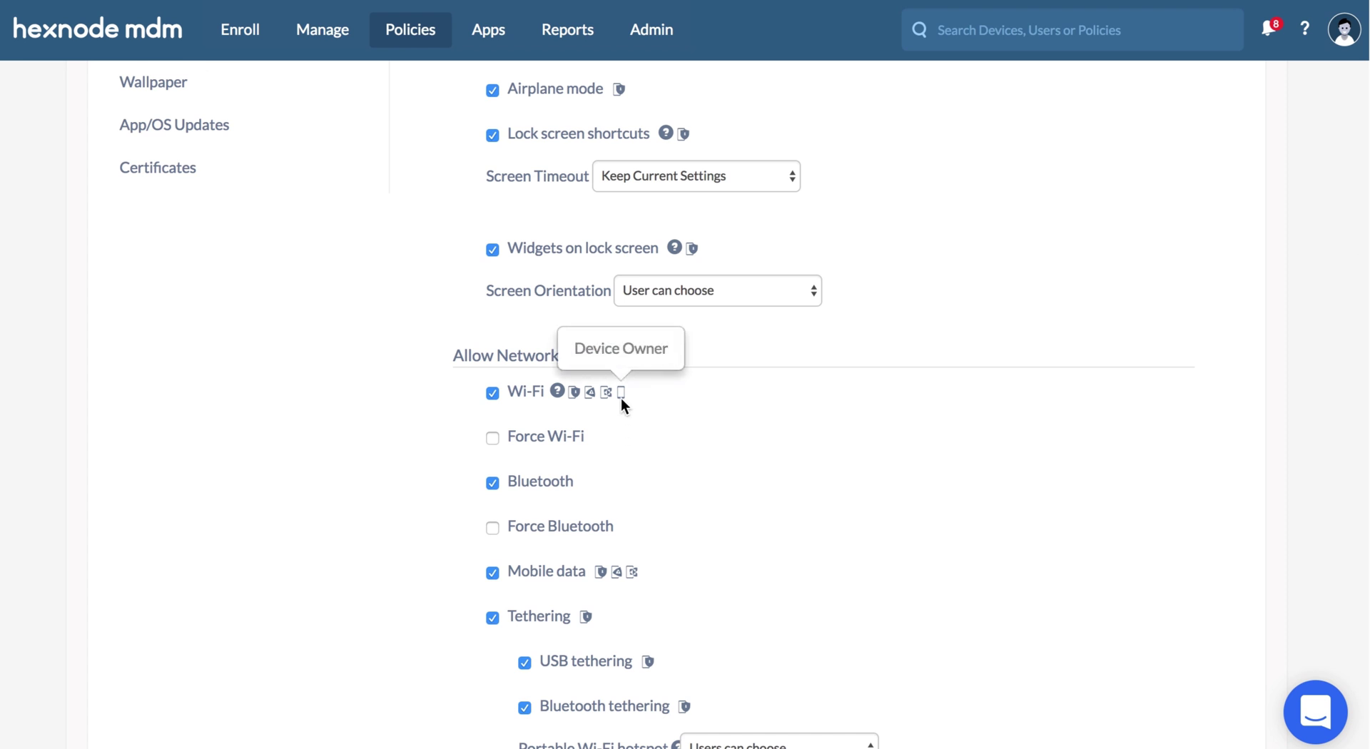
scroll(621, 398, down, 5)
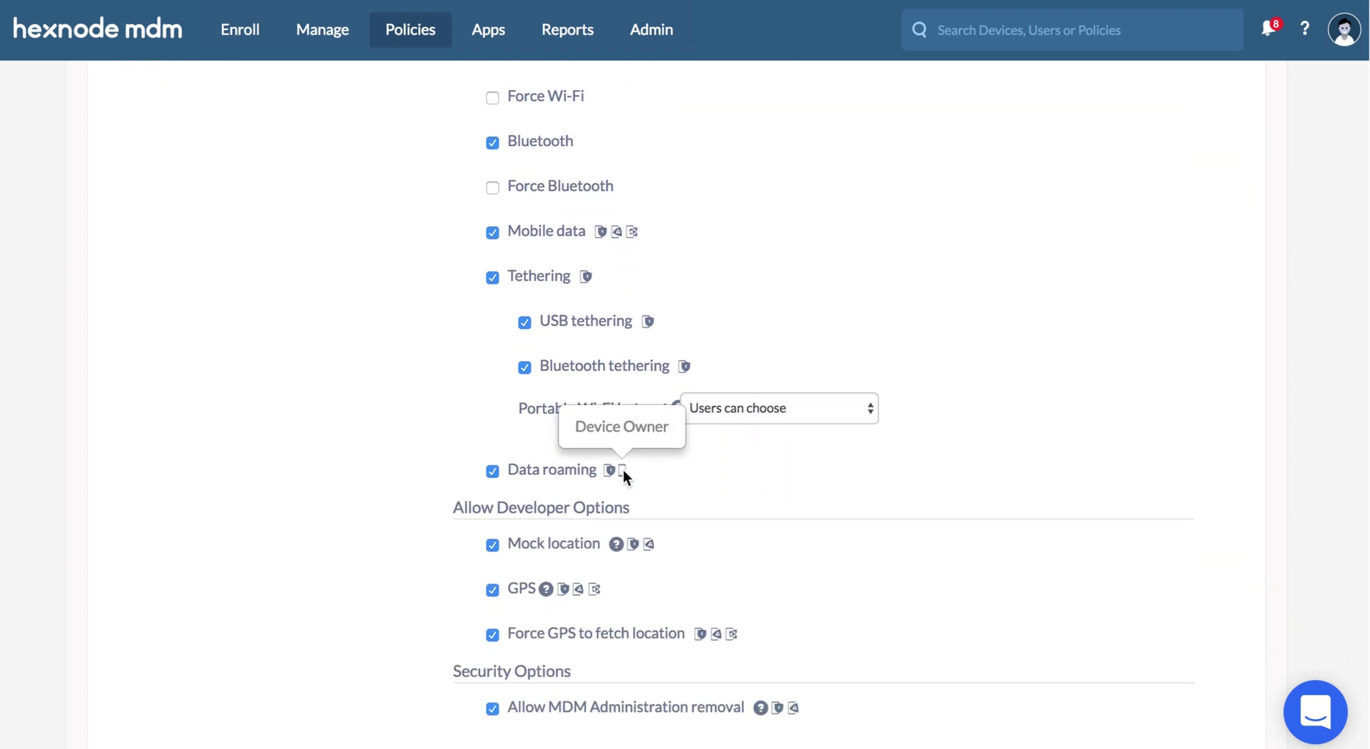
scroll(623, 469, down, 2)
scroll(623, 469, up, 15)
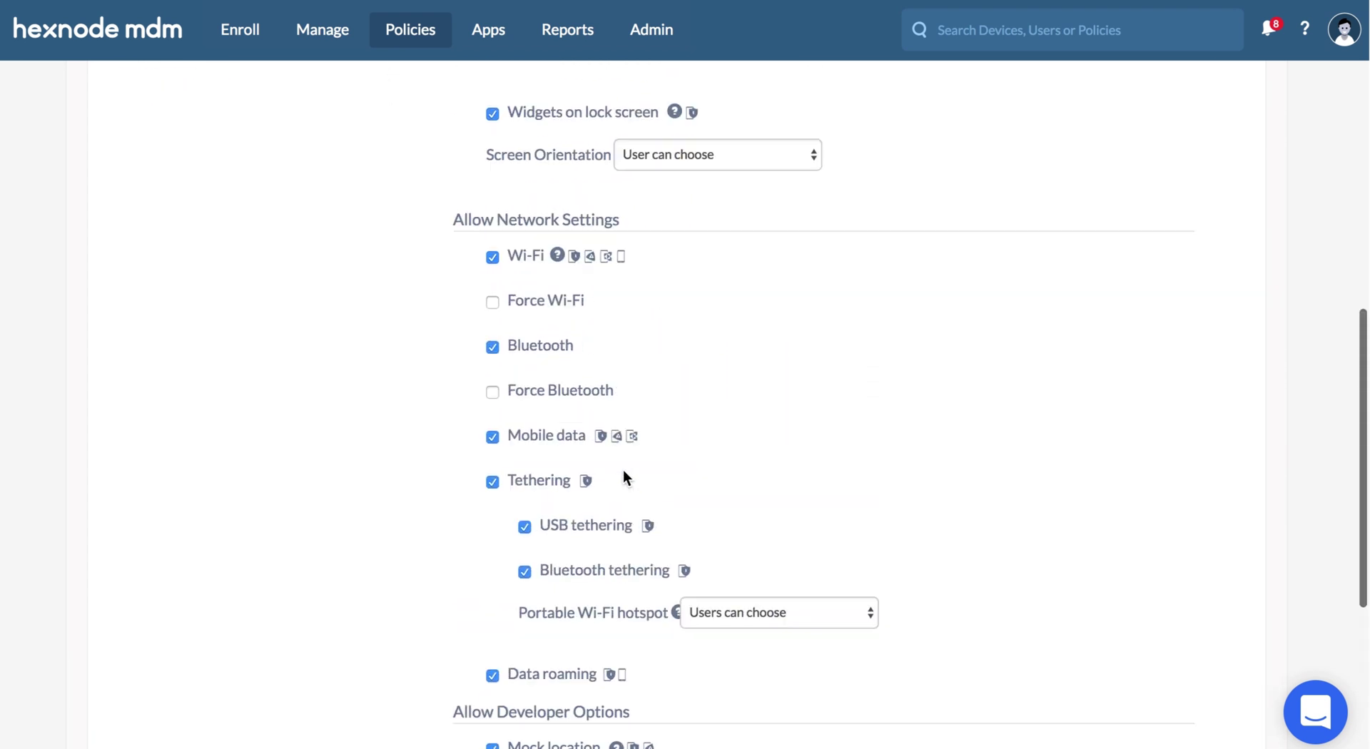
- Review the policy's Android Advanced Restrictions settings
click(349, 337)
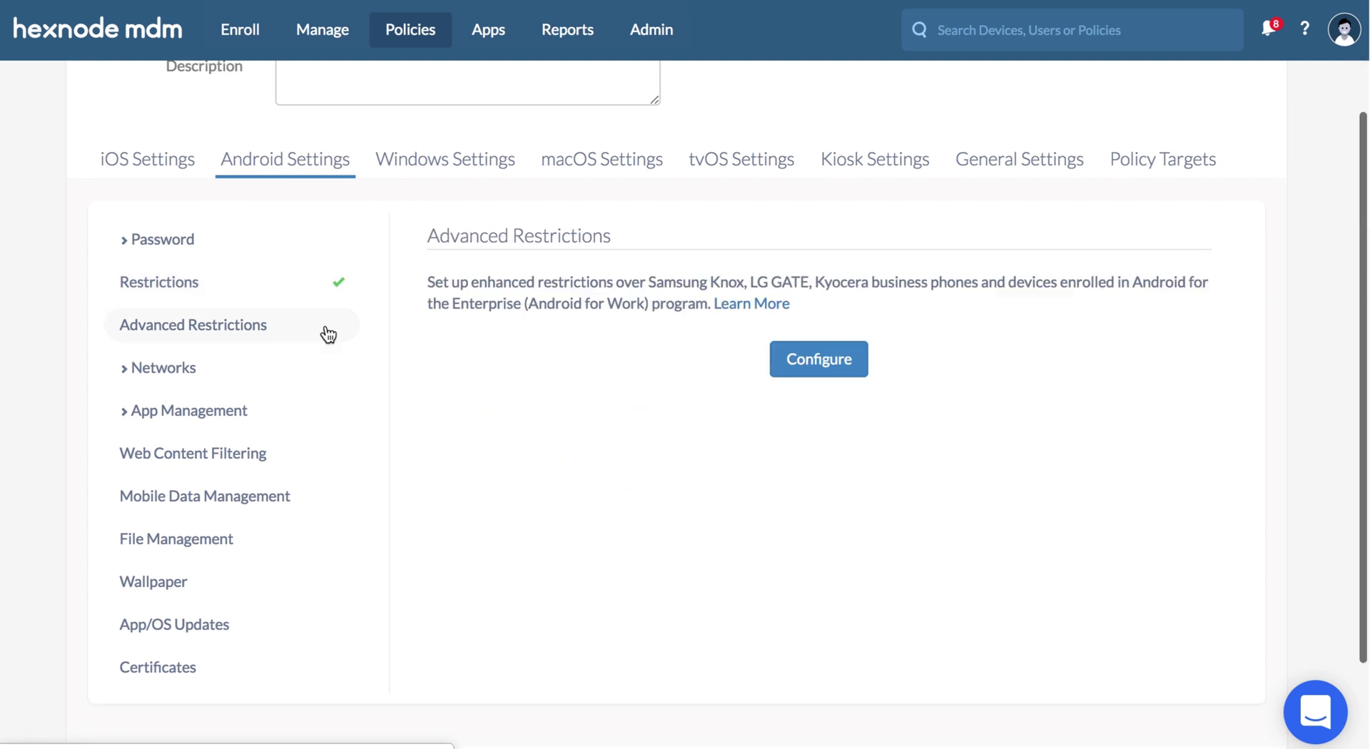
scroll(598, 313, down, 1)
click(804, 309)
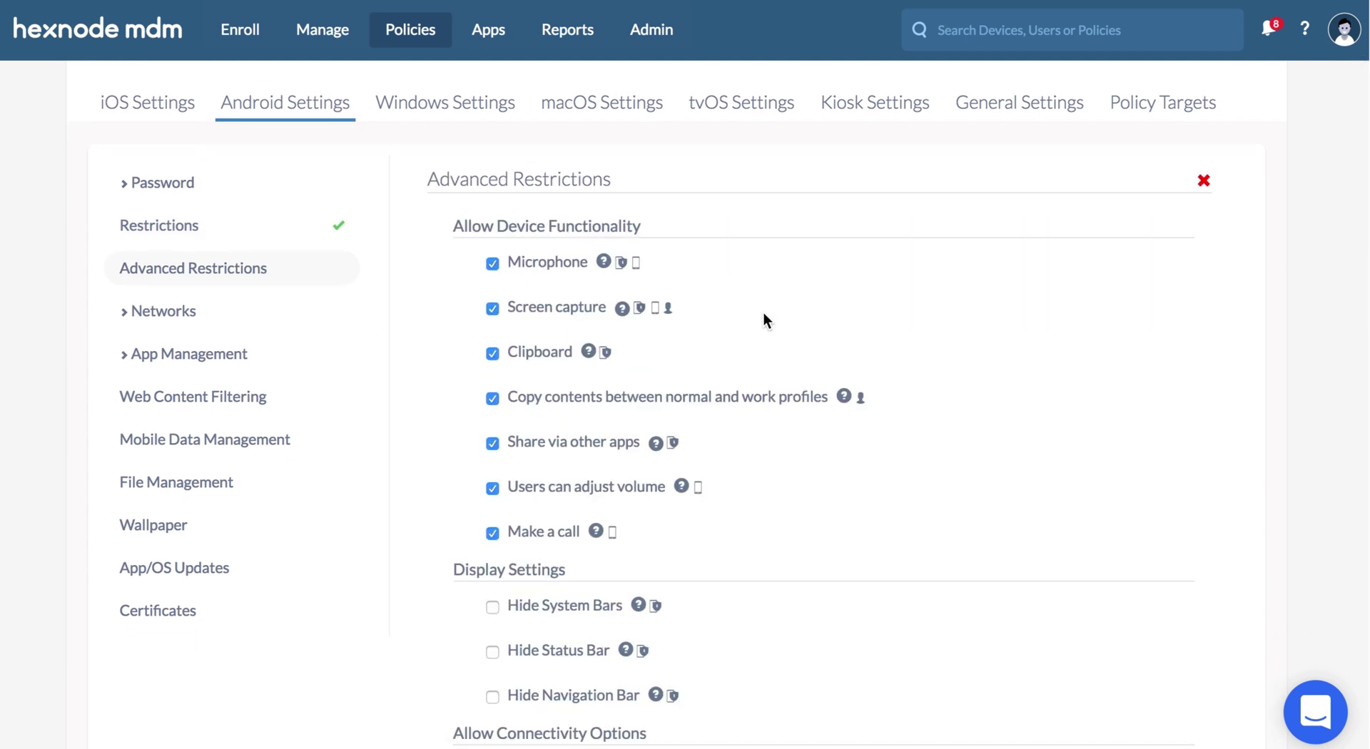
scroll(660, 313, down, 1)
scroll(660, 313, down, 6)
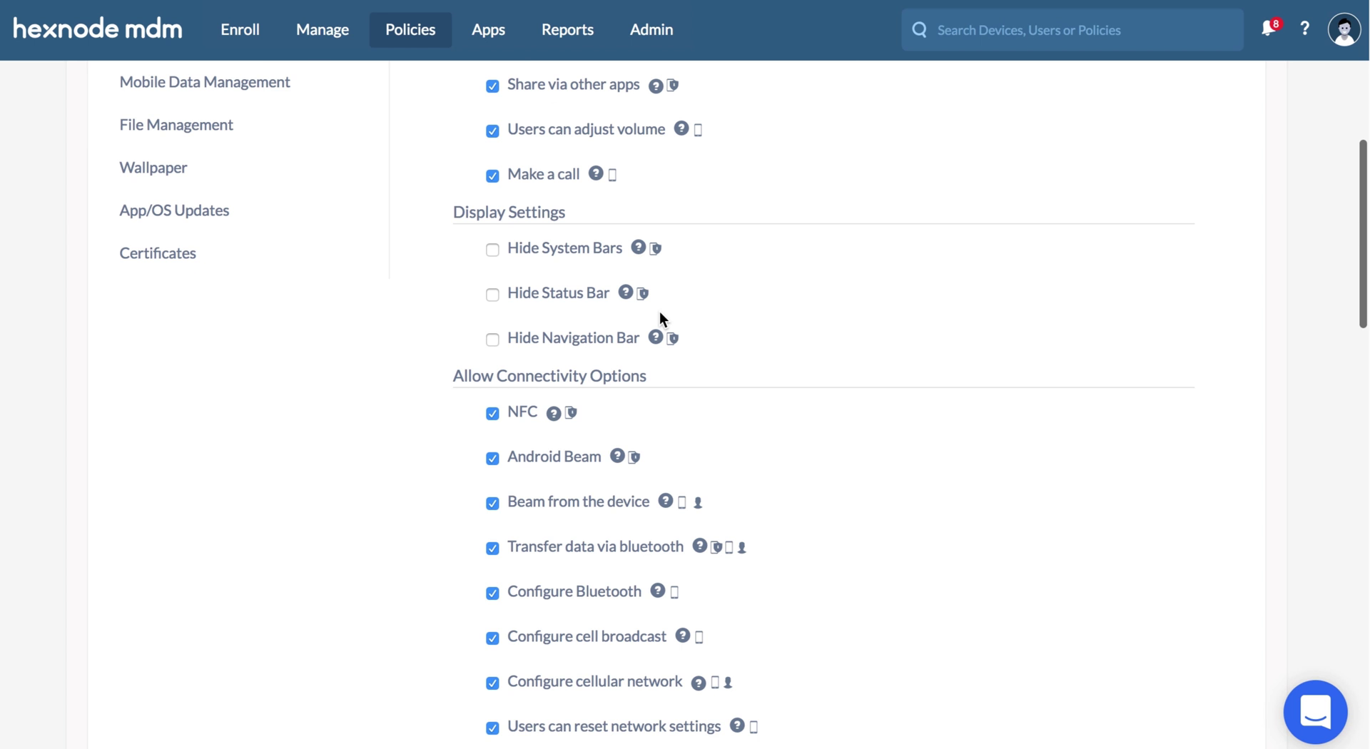
scroll(701, 484, down, 12)
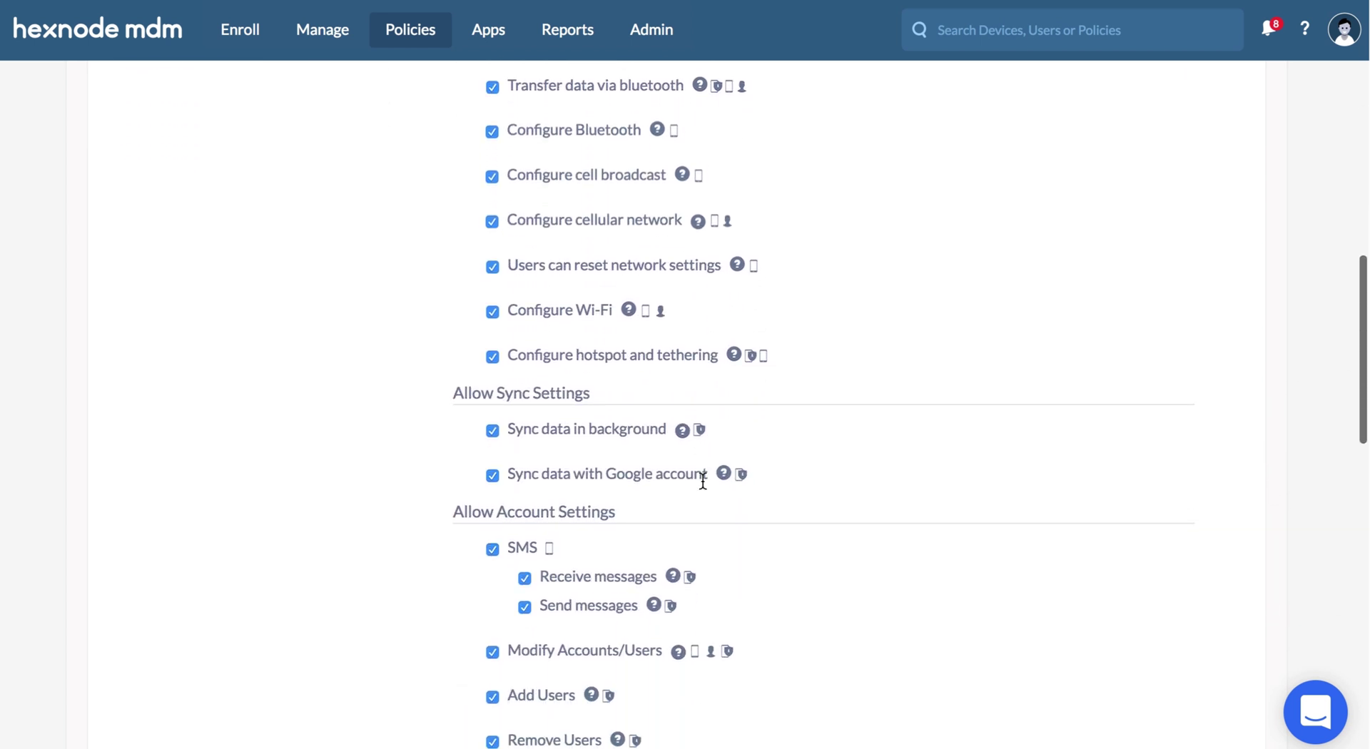
scroll(703, 483, down, 12)
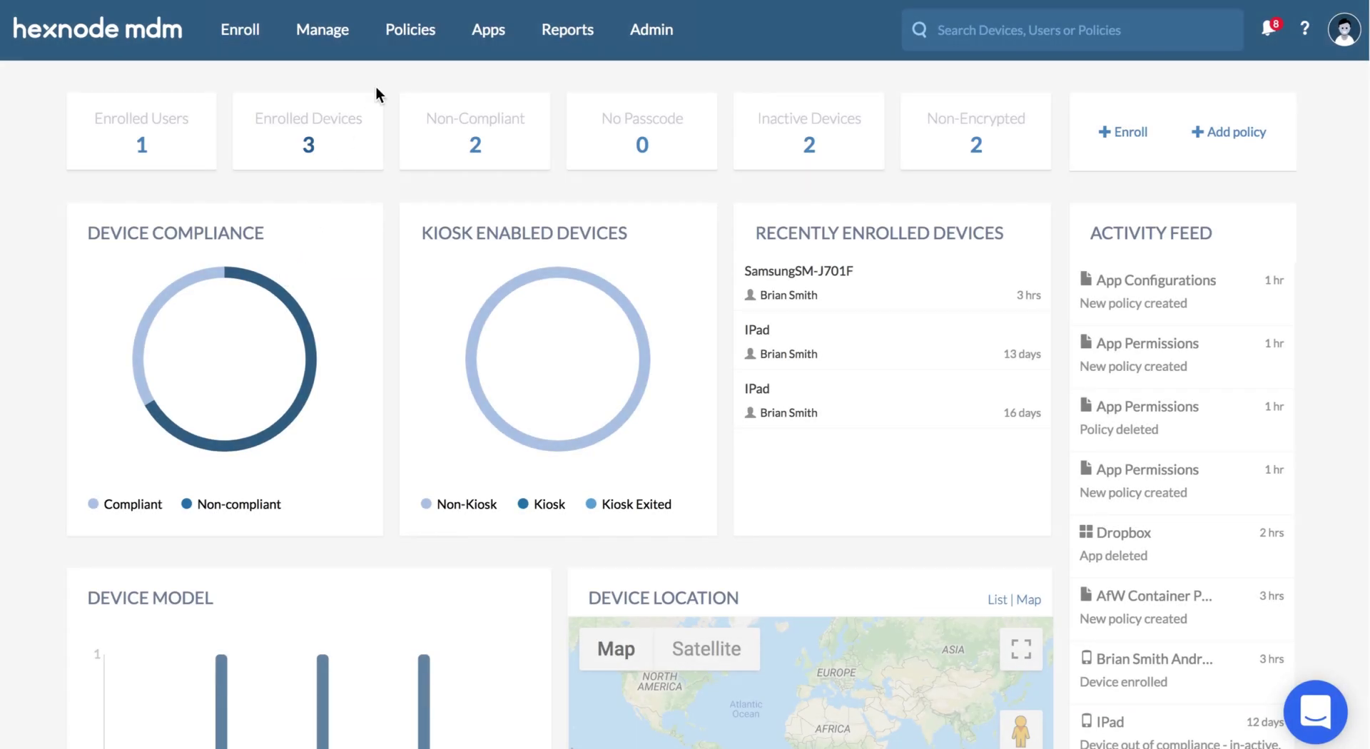
- Create a new policy named 'Google Factory Reset Protection'
click(407, 34)
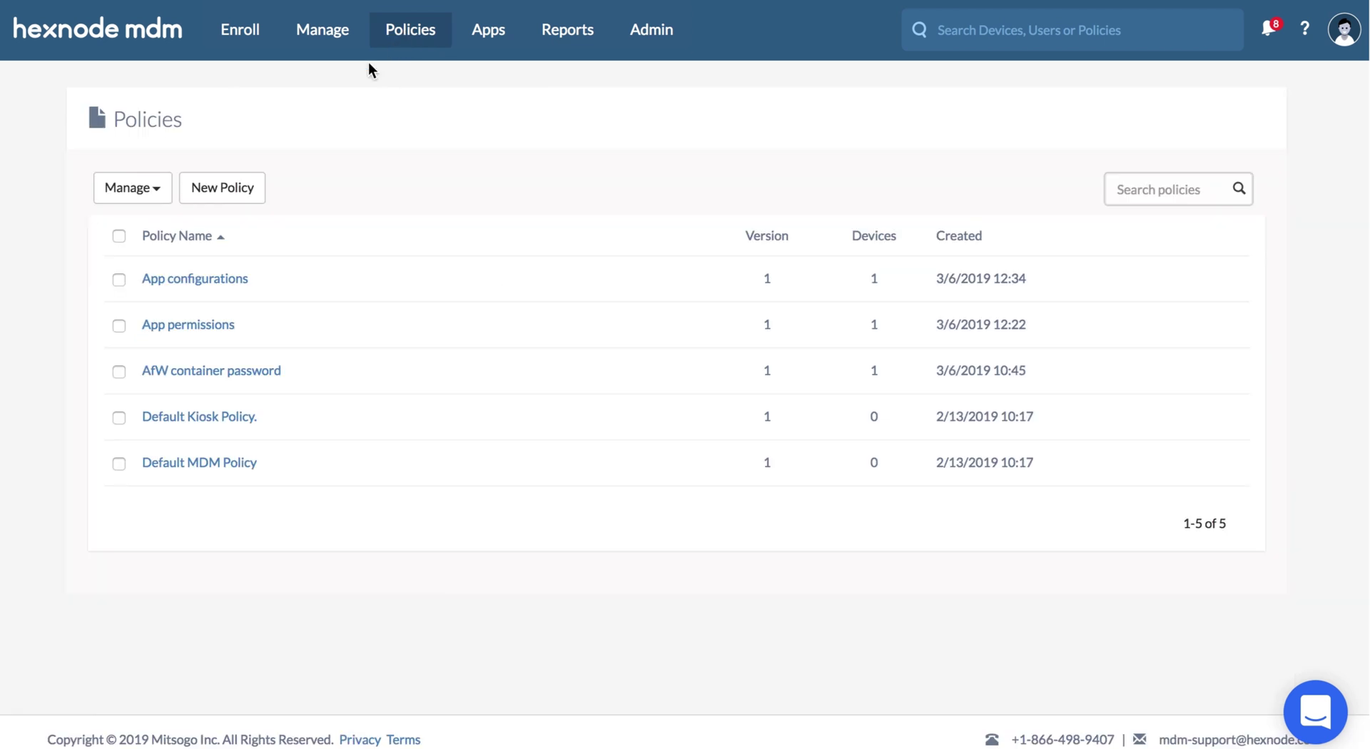
click(258, 188)
click(279, 172)
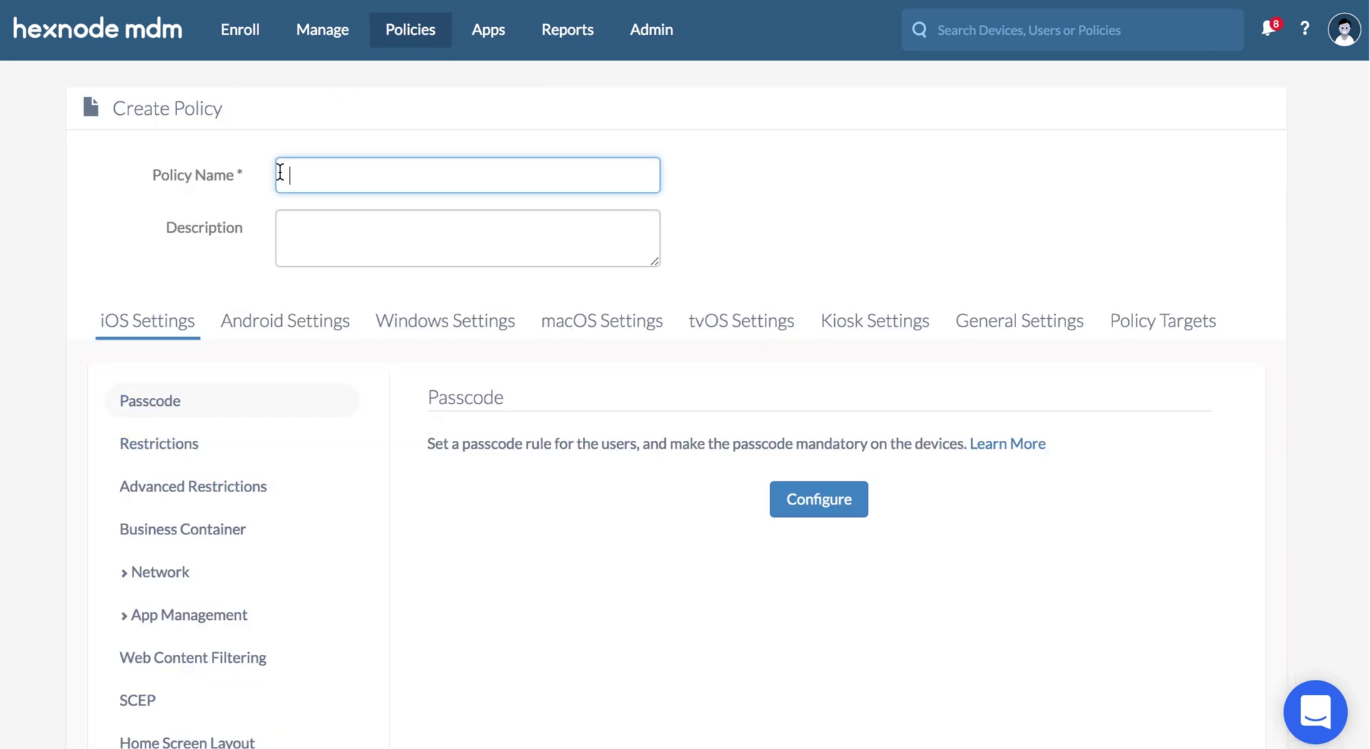
text(Google Factory Reset Protection)
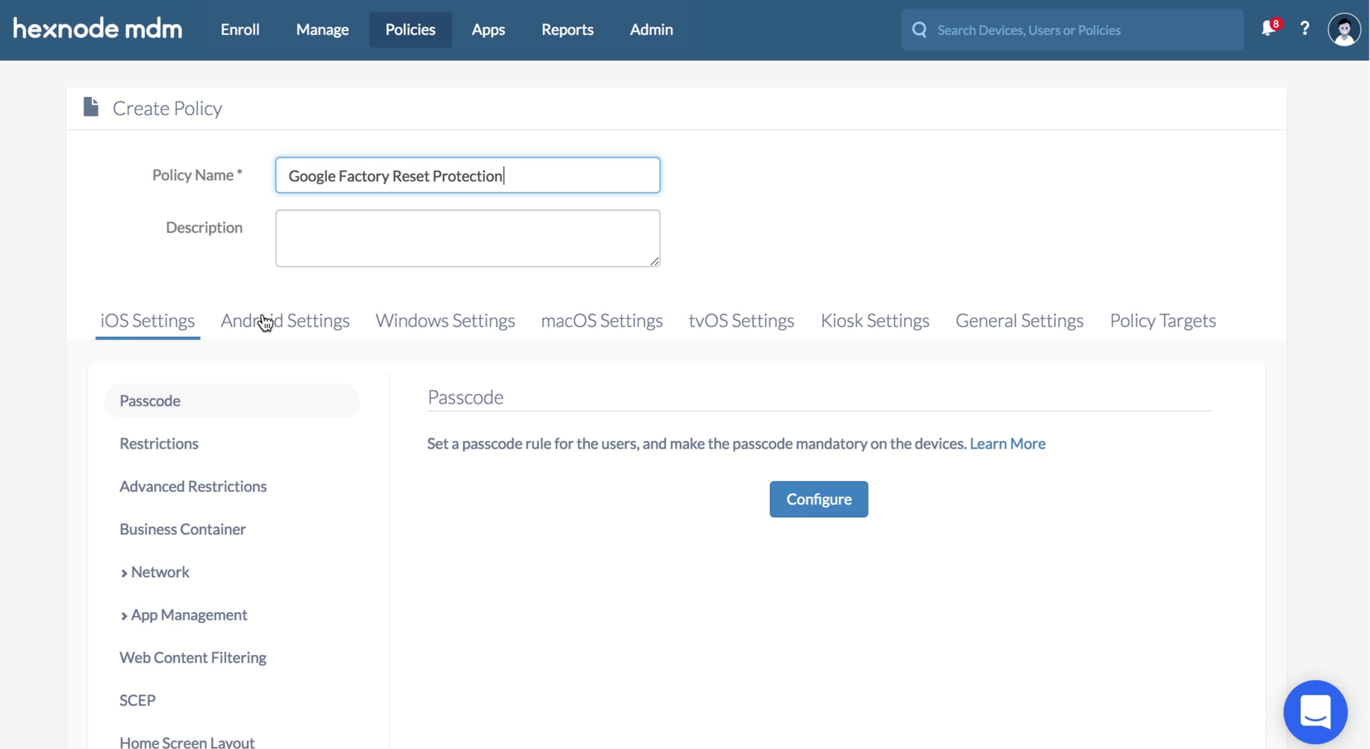
- Enable Factory Reset Protection in the Android Advanced Restrictions
click(263, 322)
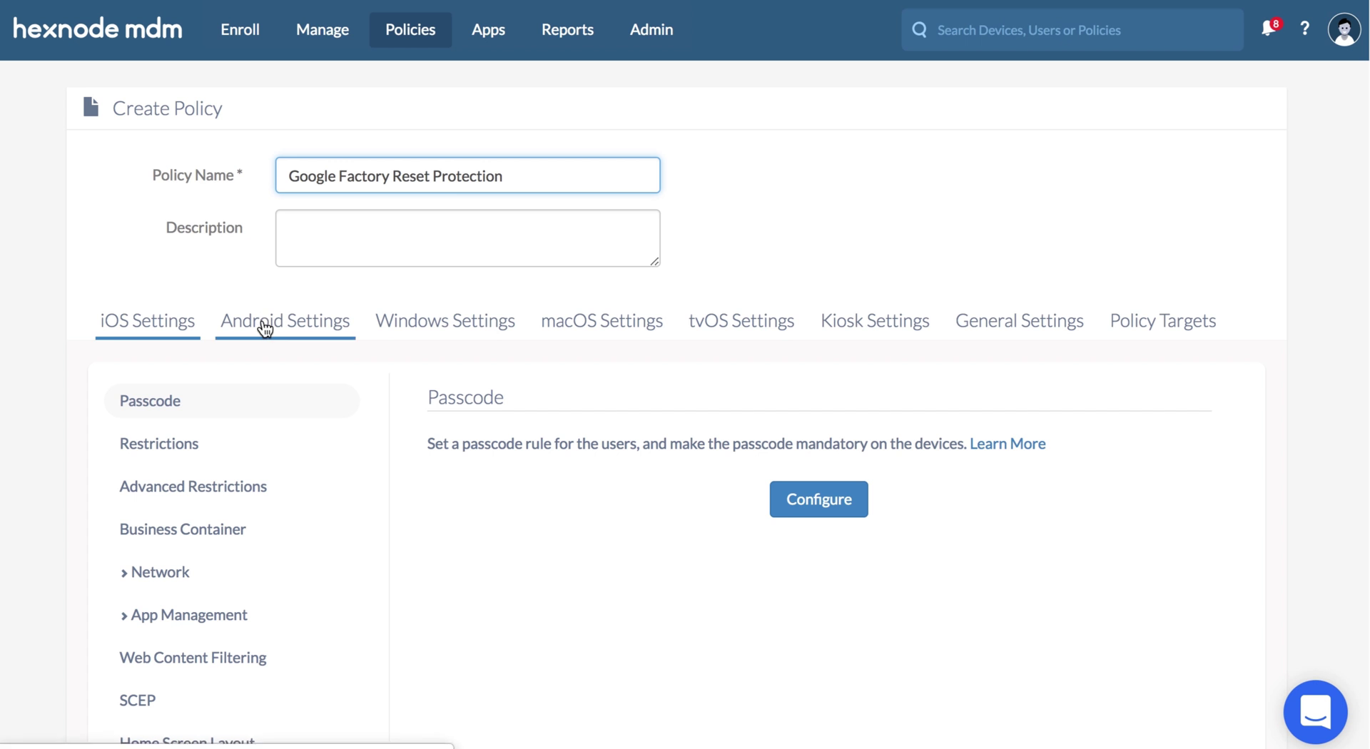
click(274, 489)
scroll(272, 486, down, 3)
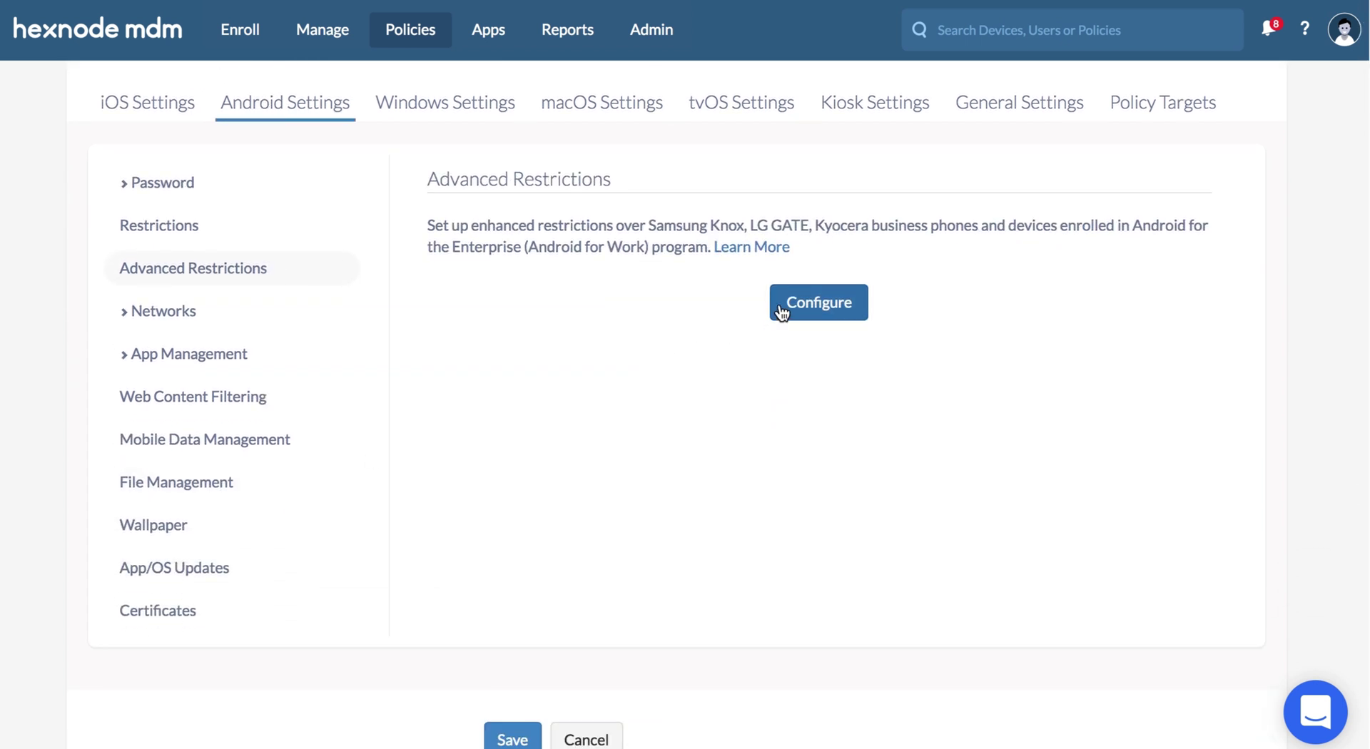
click(781, 311)
scroll(780, 309, down, 10)
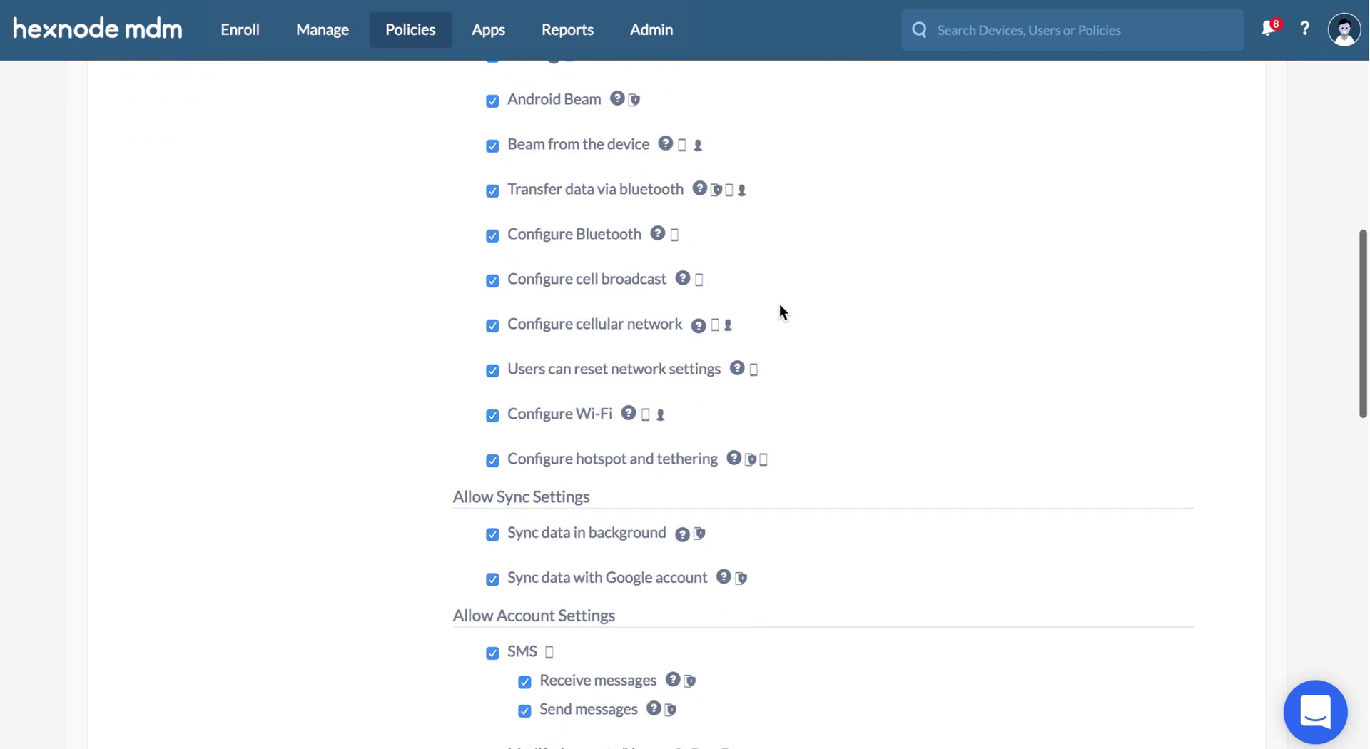
scroll(780, 306, down, 15)
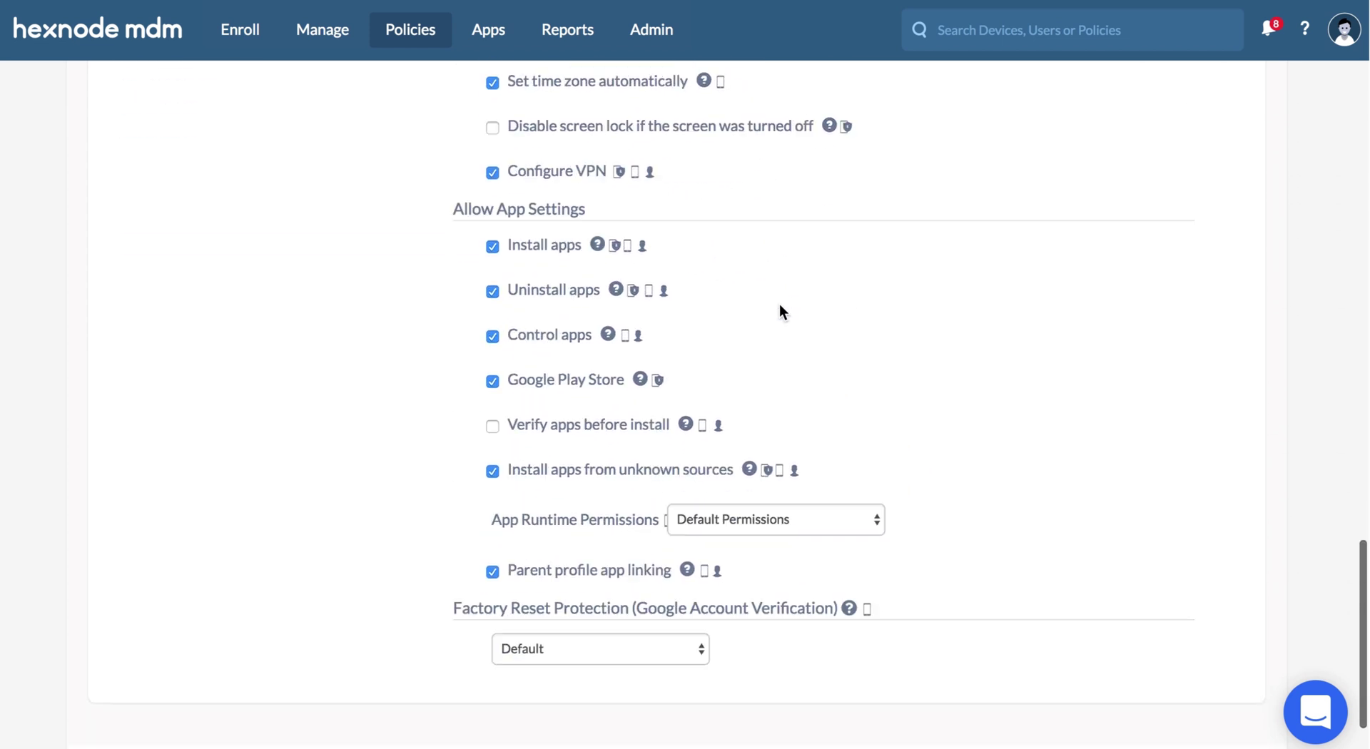
scroll(780, 304, down, 3)
mouse_move(869, 473)
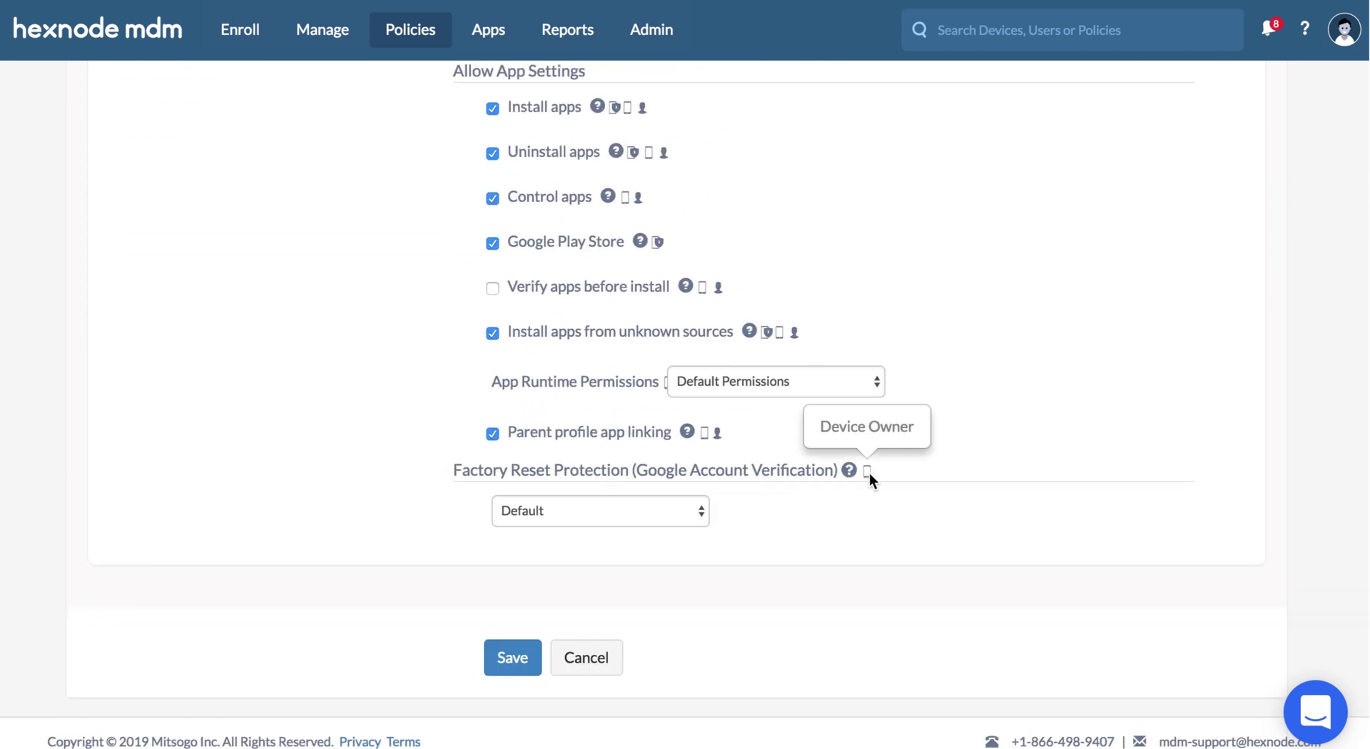
click(705, 512)
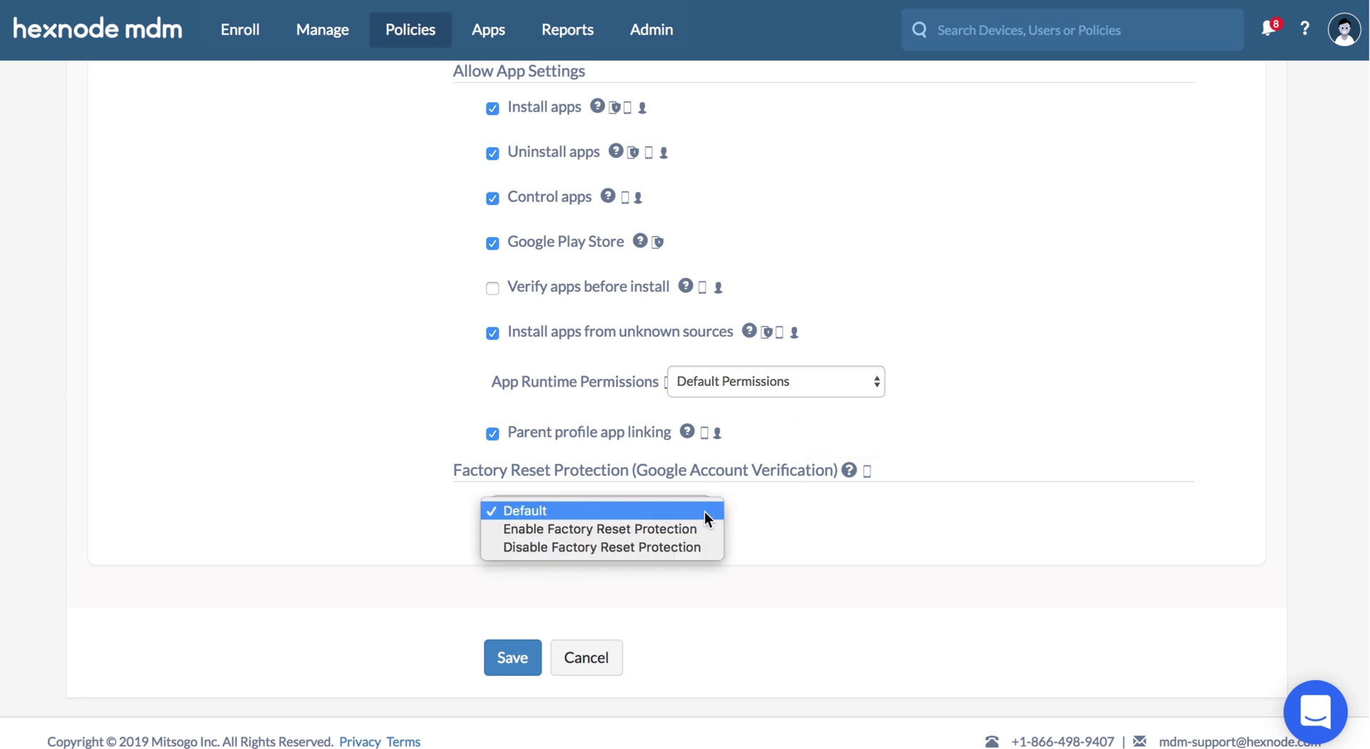
click(696, 528)
- Add the pasted Google+ profile ID to the allowed Google Id list
scroll(696, 529, down, 3)
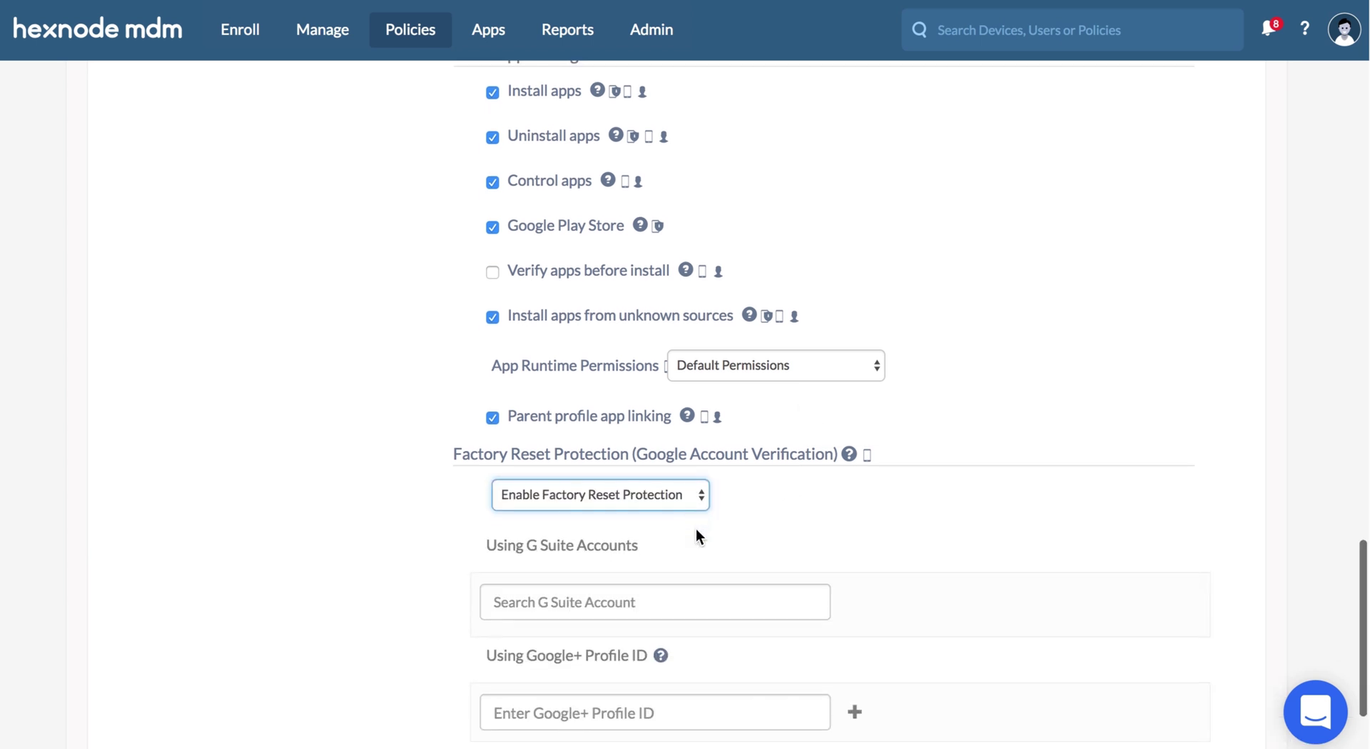
click(687, 579)
key(ctrl+v)
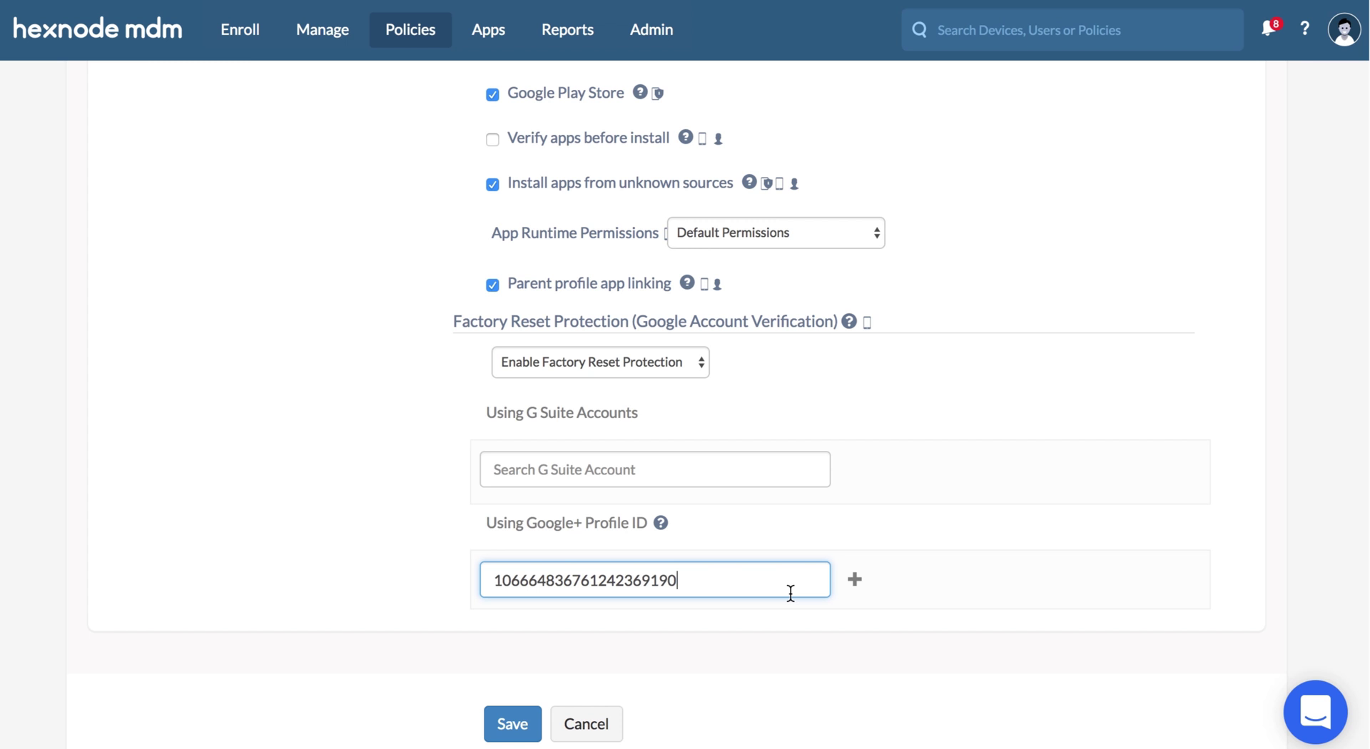
click(854, 580)
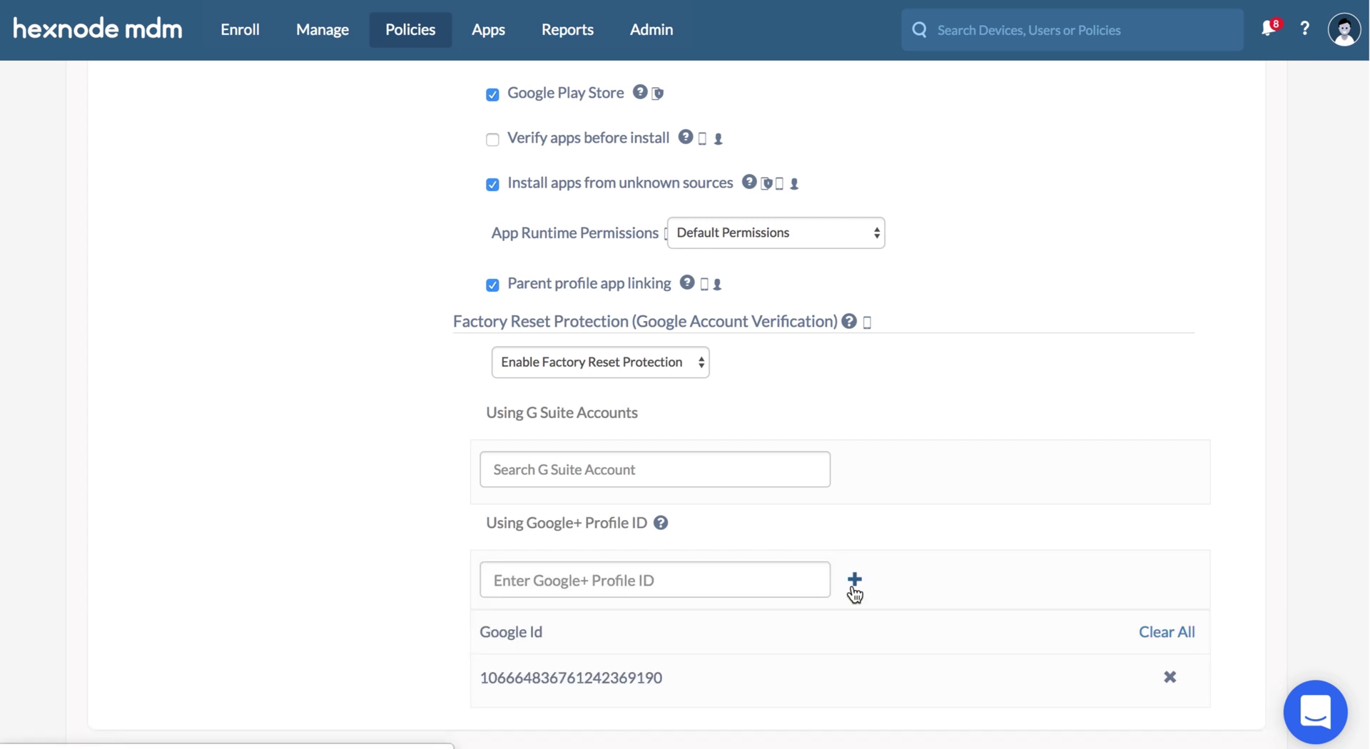
scroll(853, 587, up, 15)
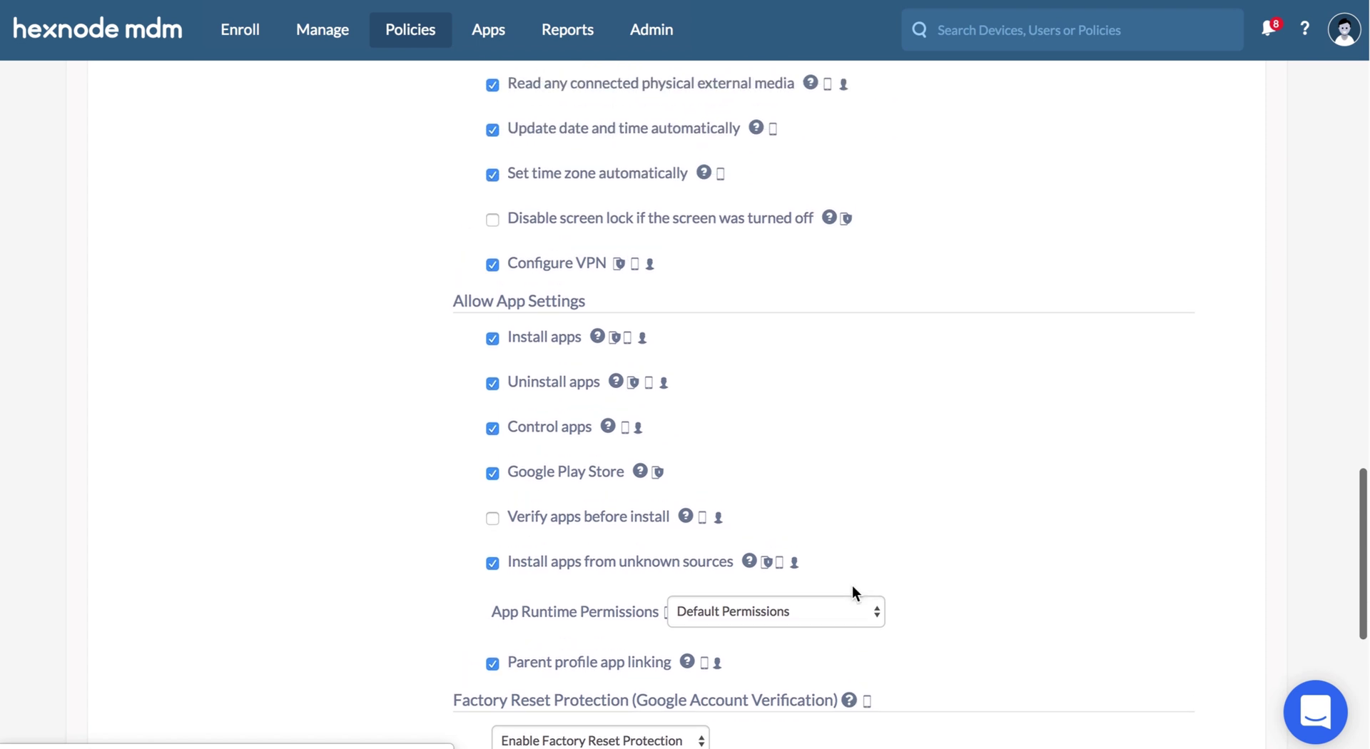
scroll(853, 593, up, 10)
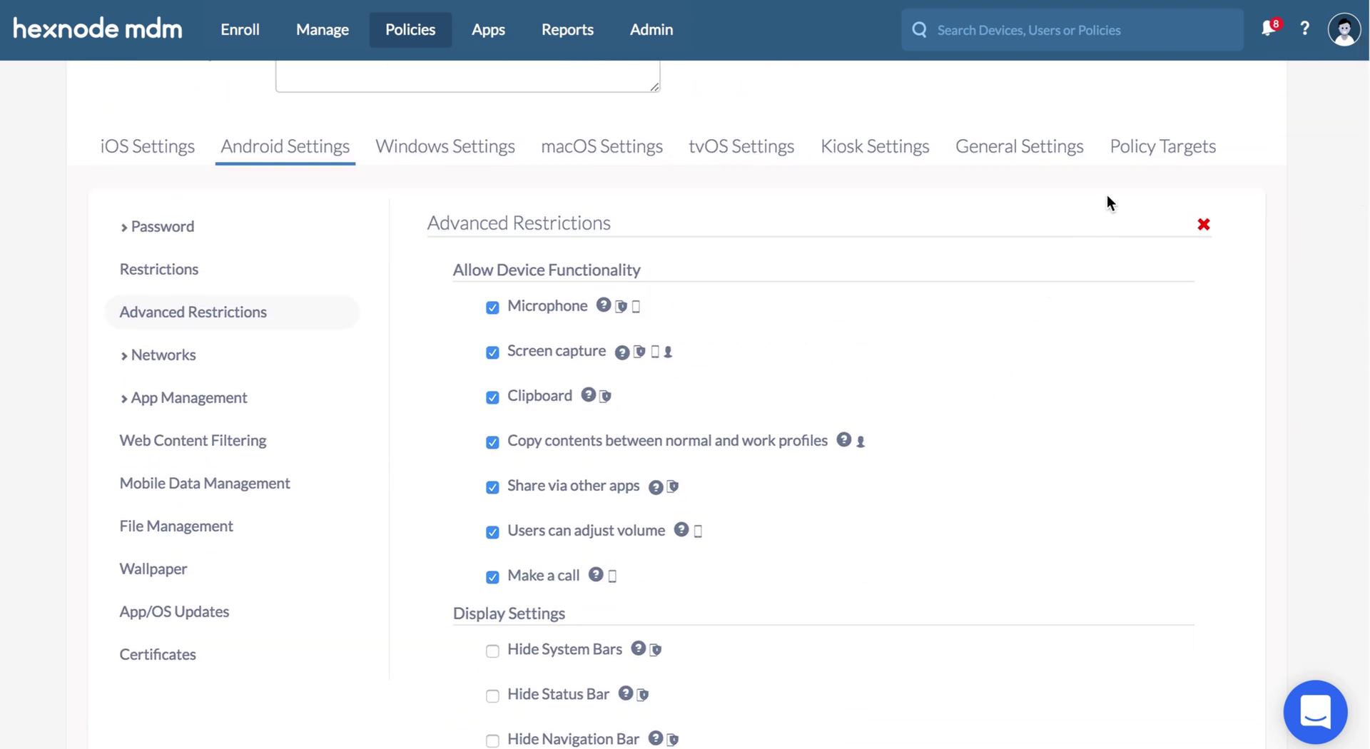
- Save the policy targeting samsungSM-J701F, then confirm erasing the Galaxy J7 Neo in Find My Device
click(1130, 153)
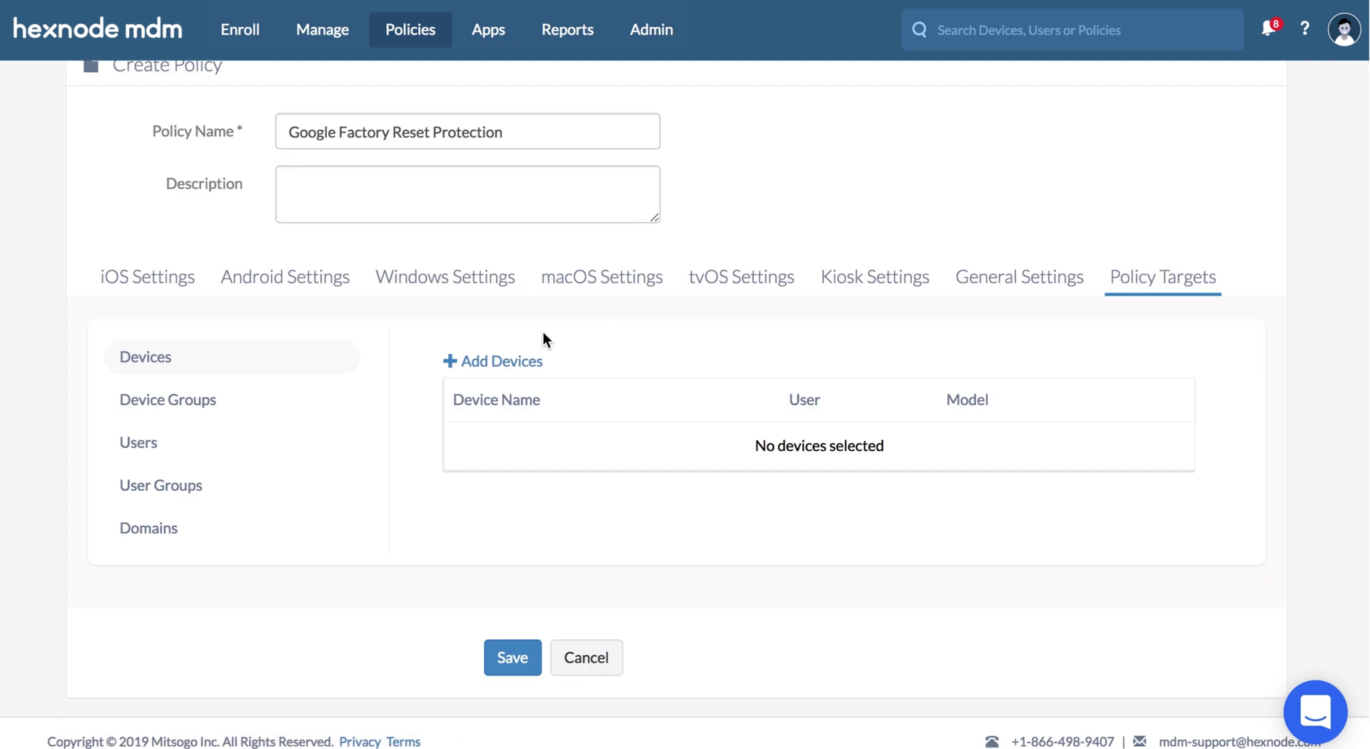
click(527, 362)
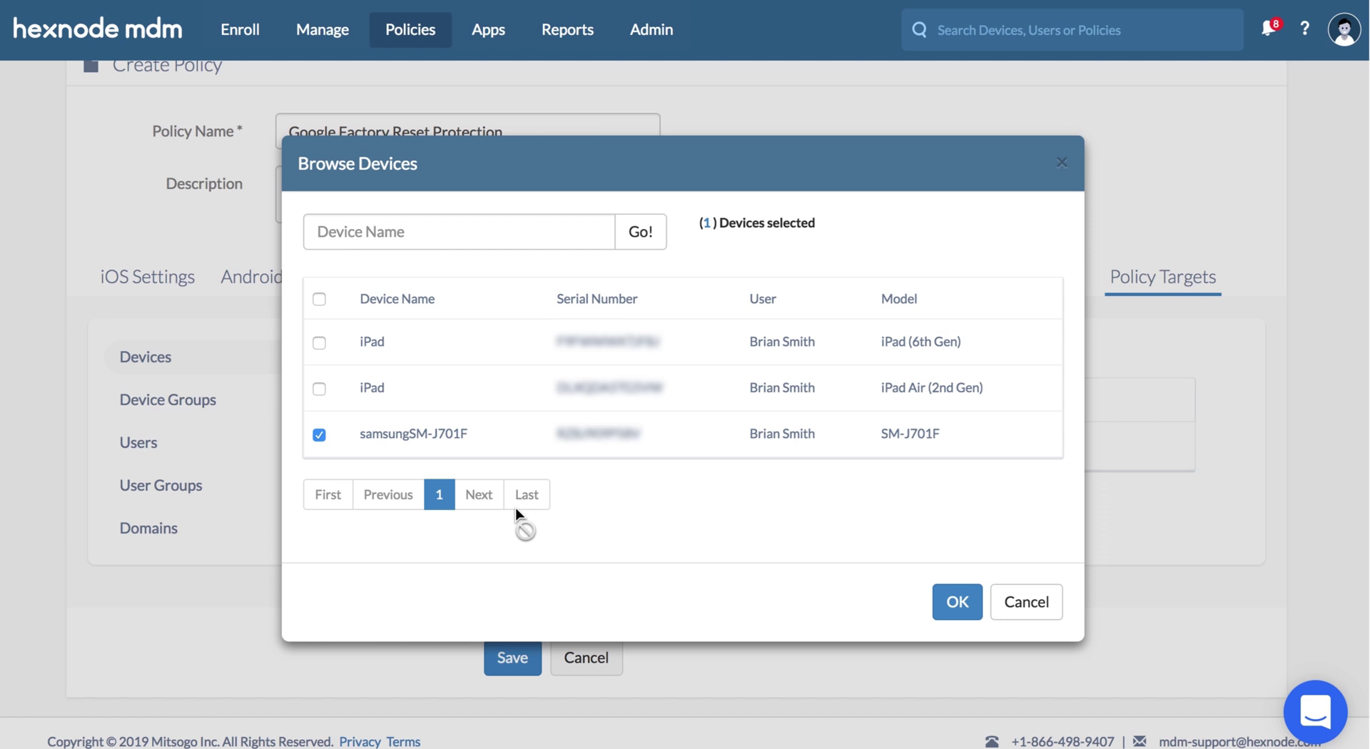
click(936, 599)
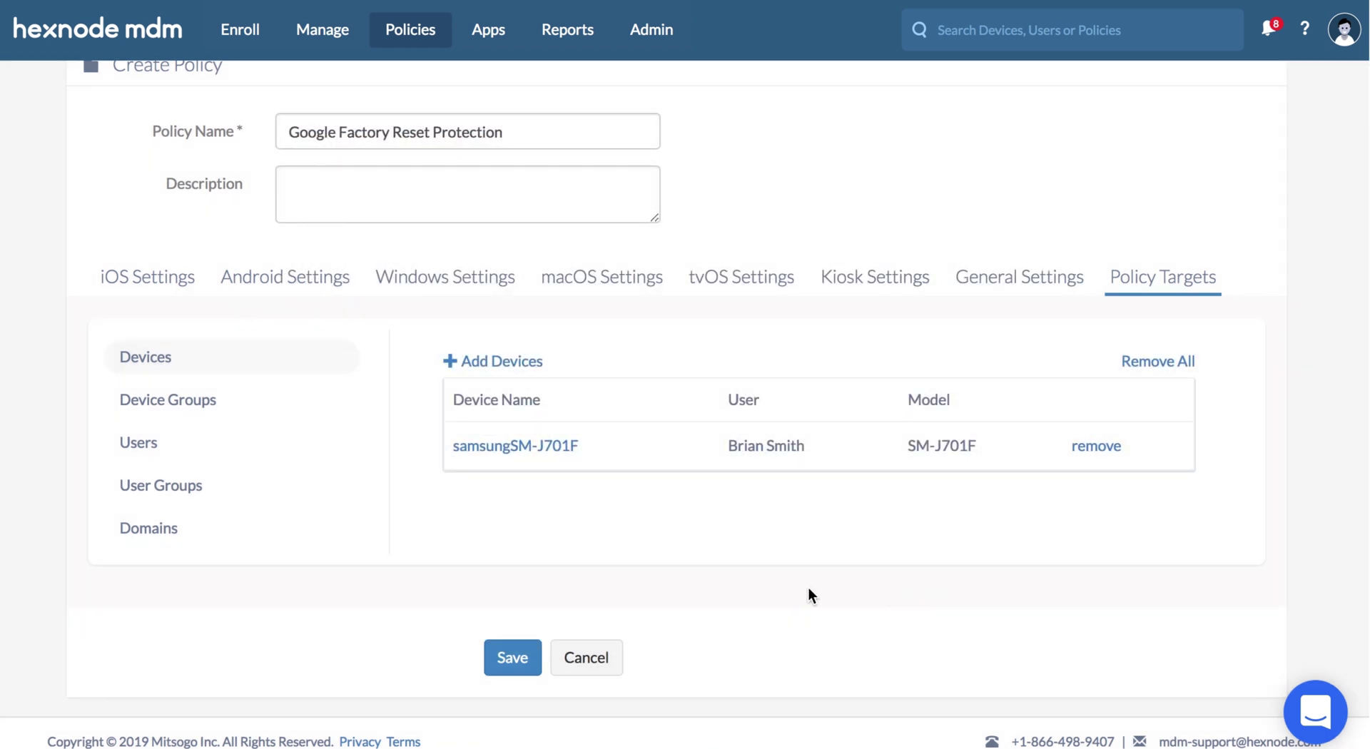
click(520, 660)
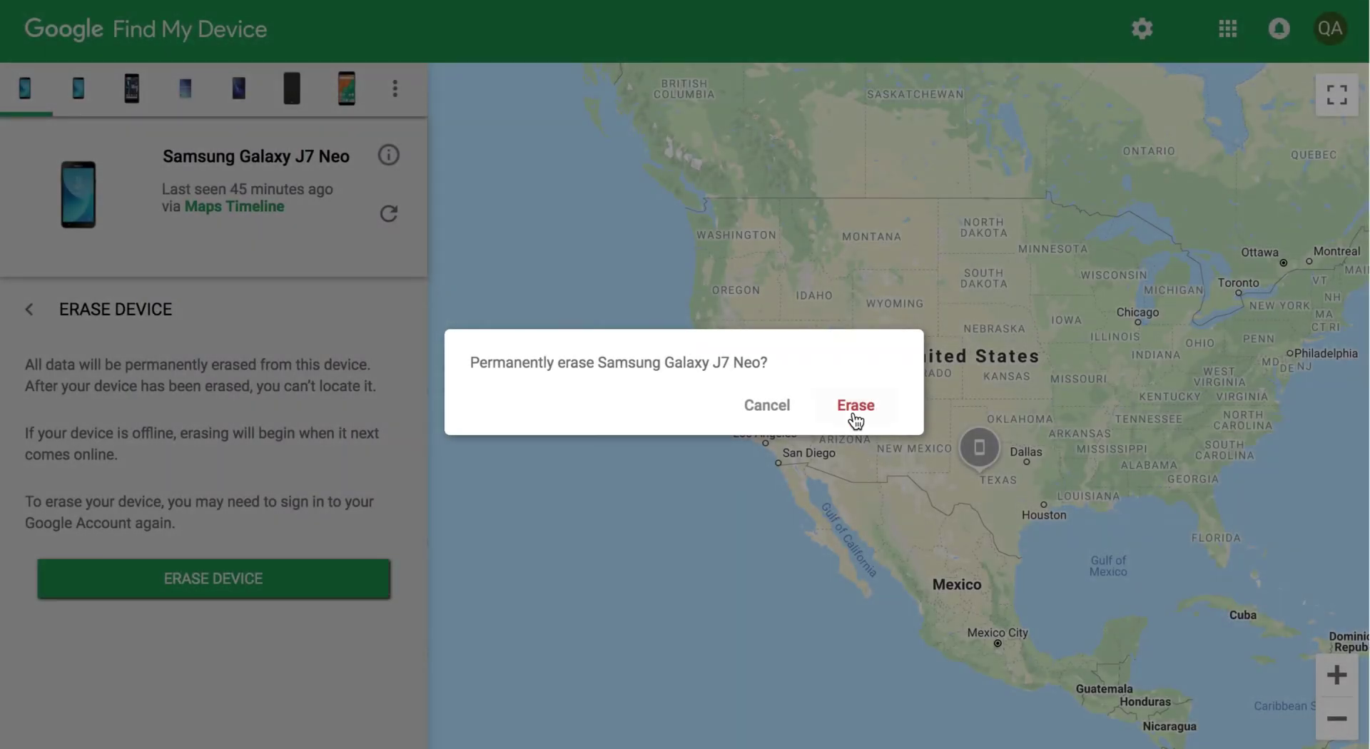
click(854, 415)
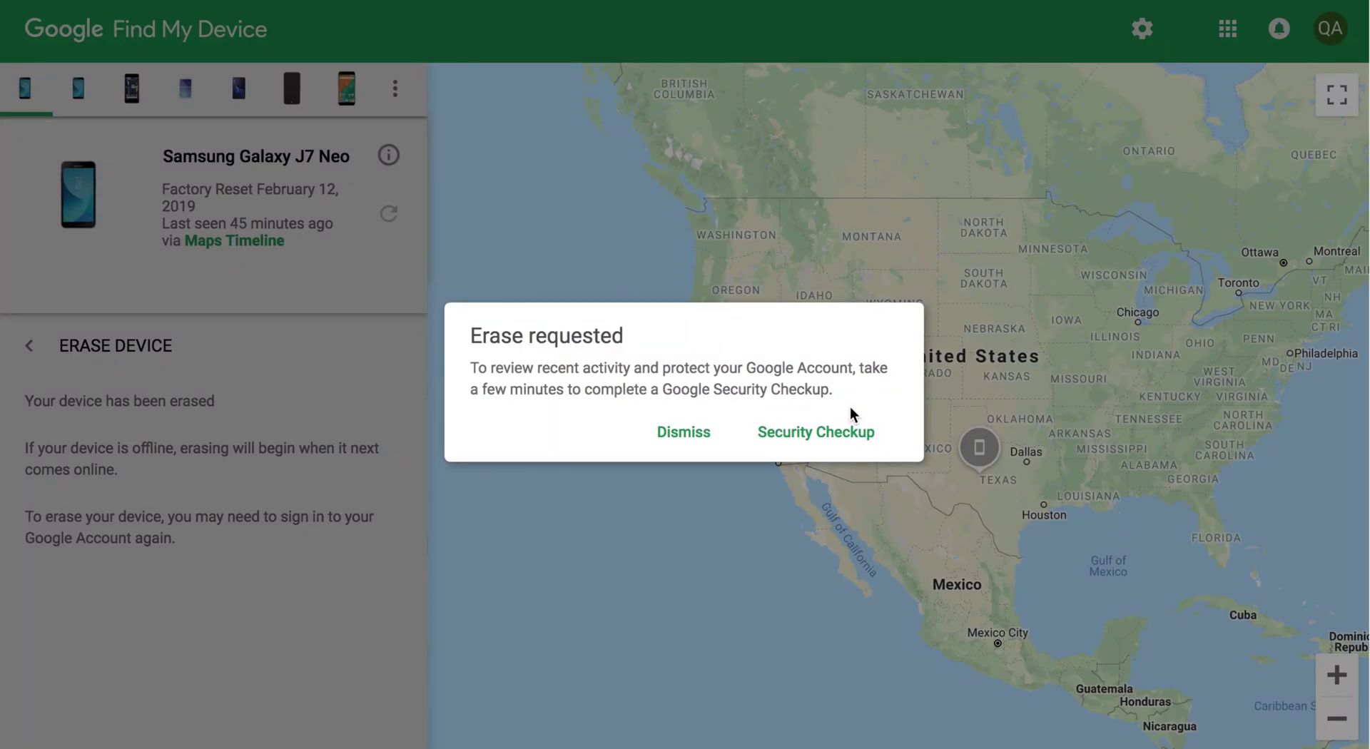
- Dismiss the Erase requested notice in Find My Device
click(684, 435)
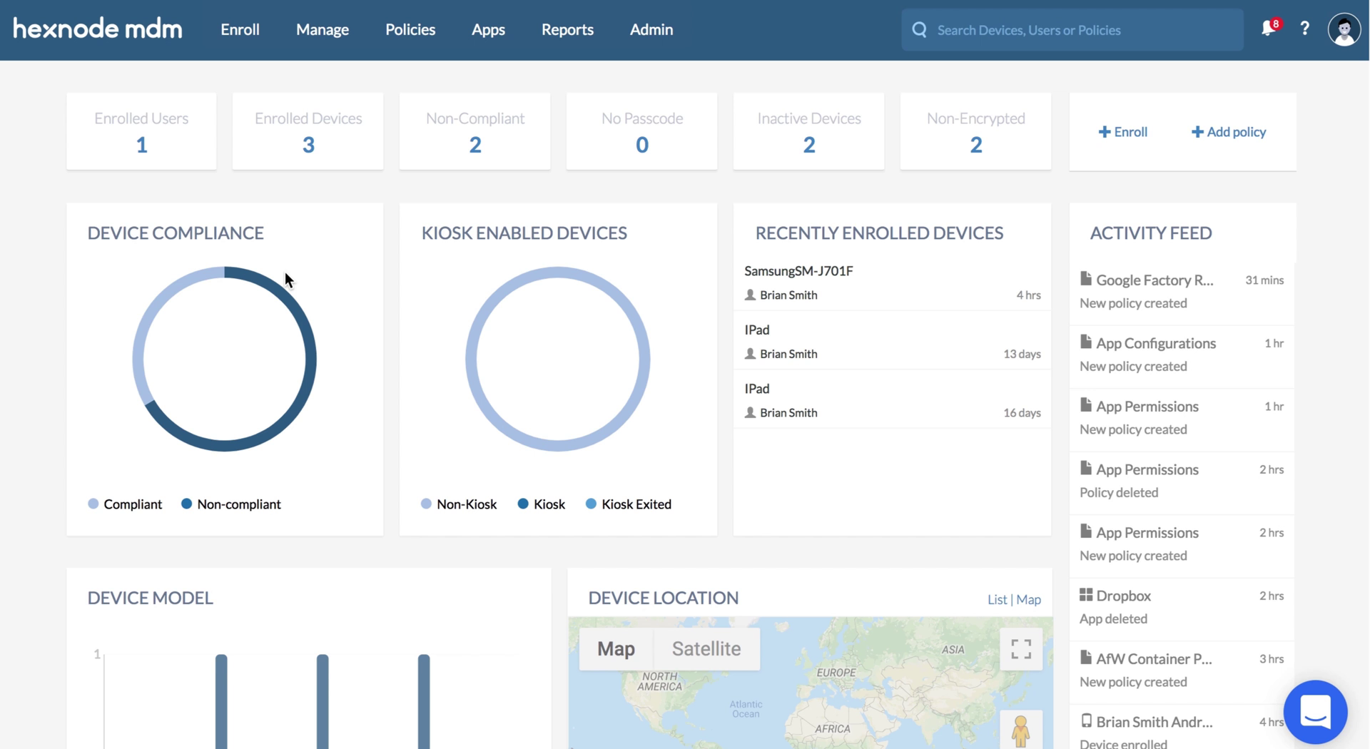
- Create a new policy named 'AfW compliance settings'
click(416, 44)
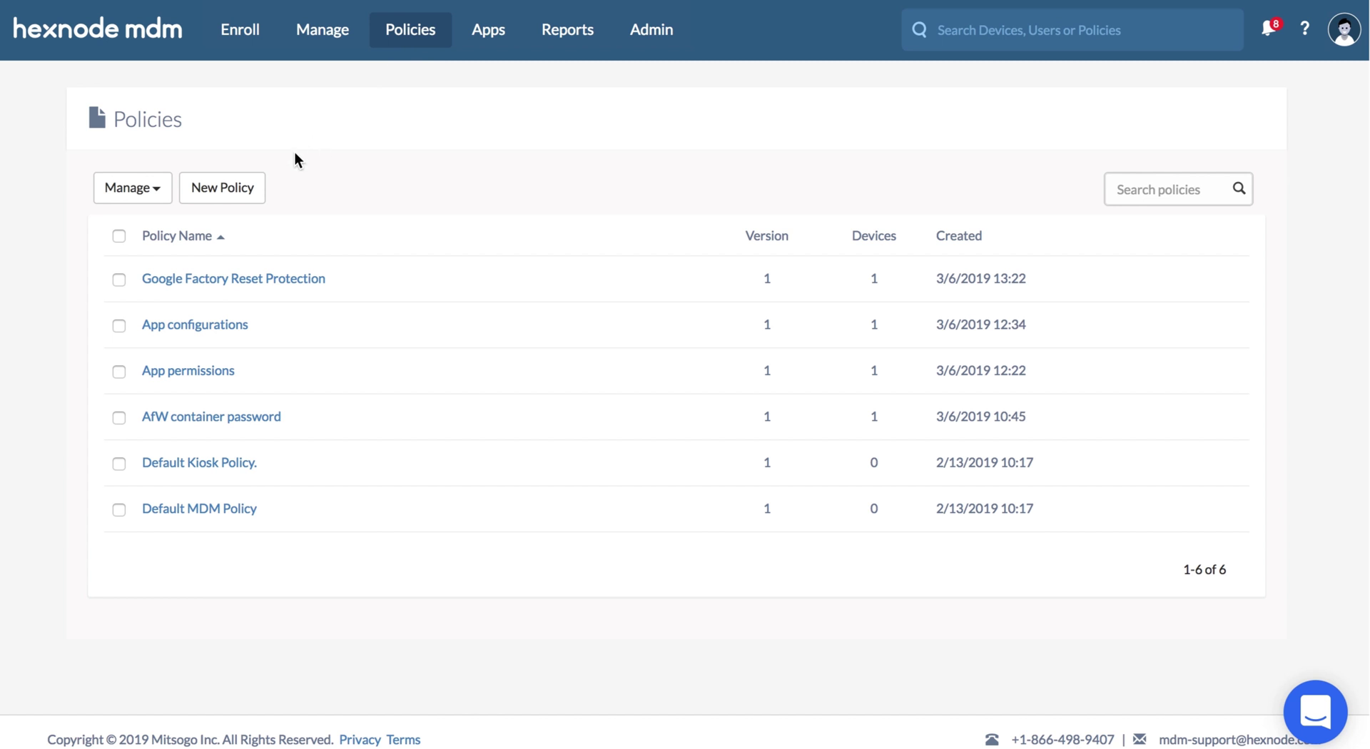
click(260, 186)
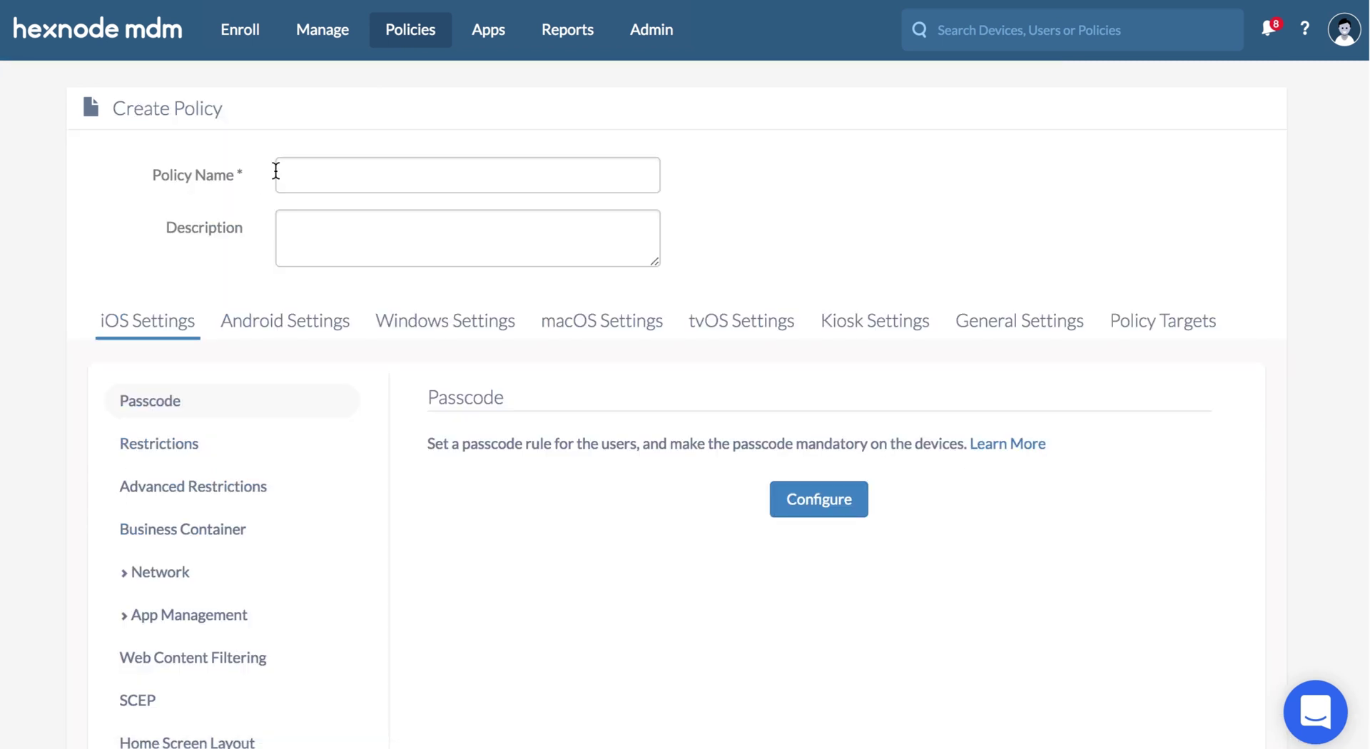
click(274, 171)
text(AfW compliance settings)
- Set the Android for Work compliance deactivation delay to 2 hours
click(968, 319)
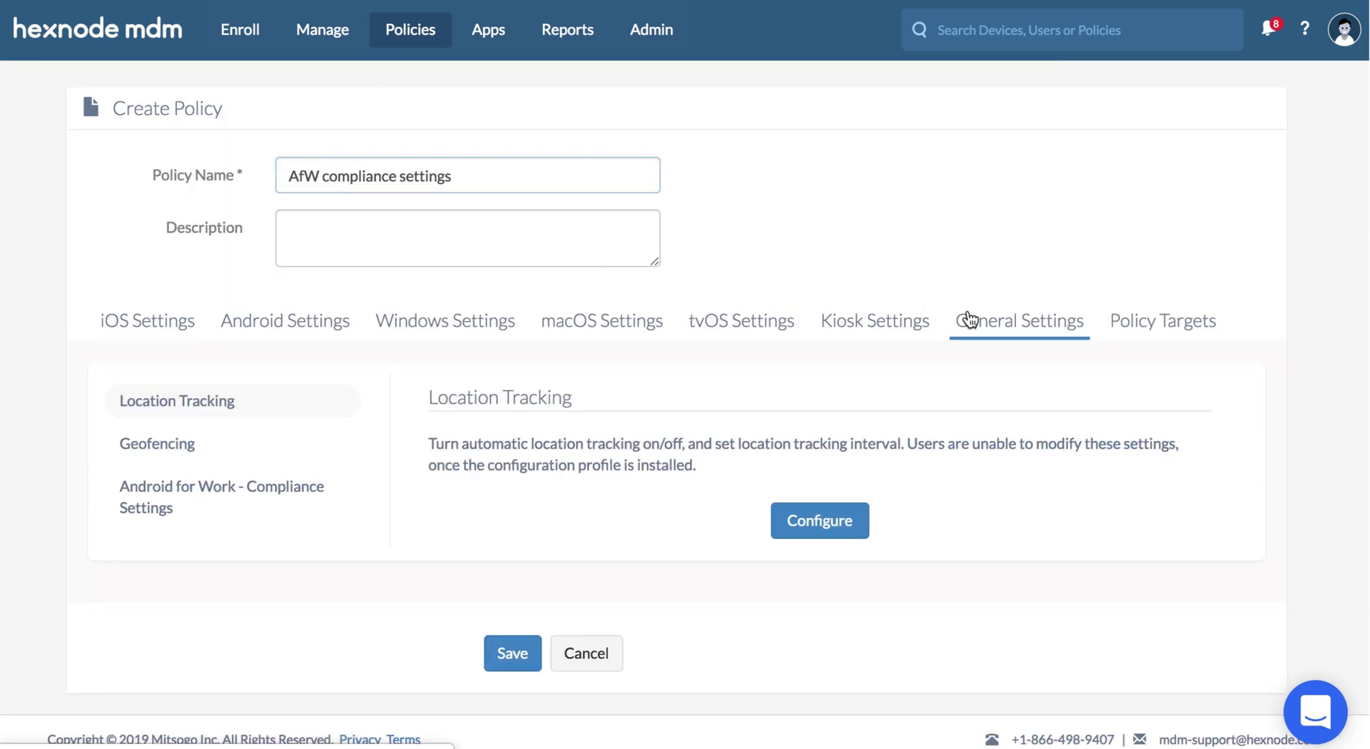
click(305, 511)
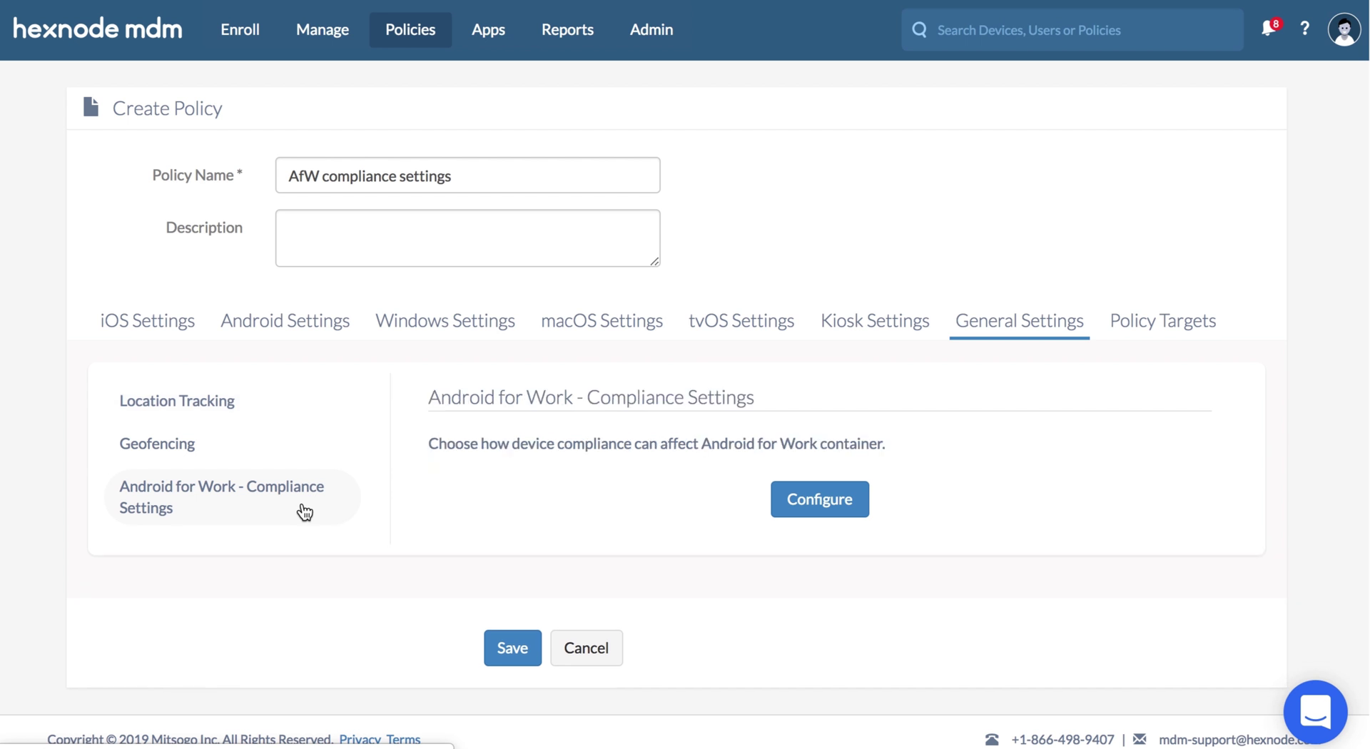
click(792, 498)
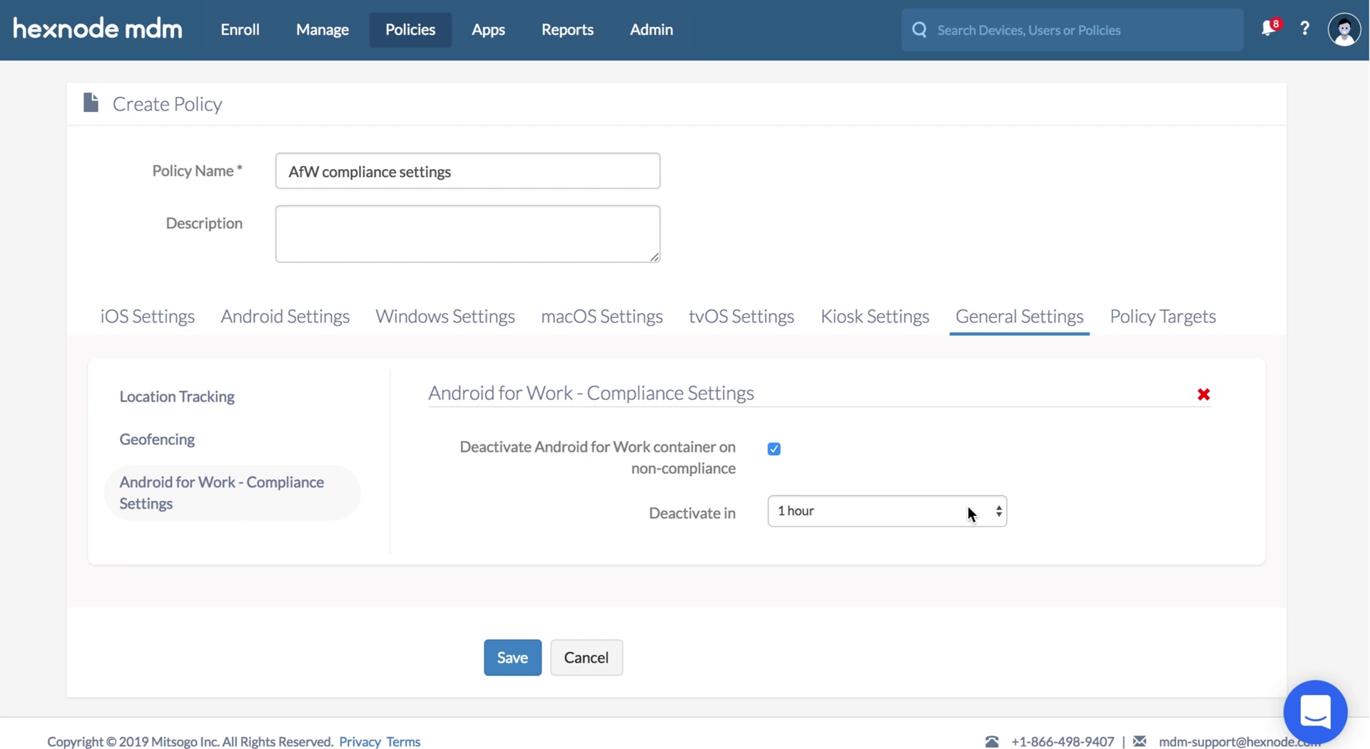
click(1004, 511)
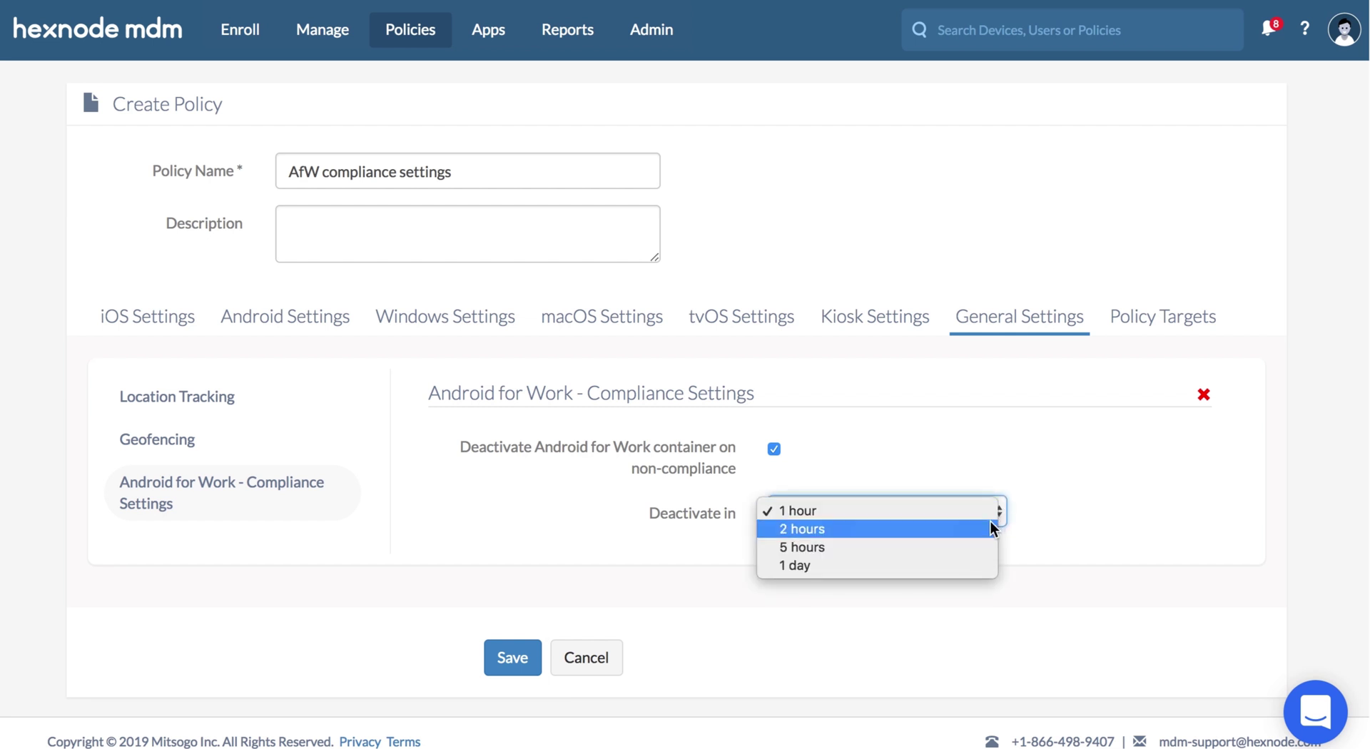
click(985, 530)
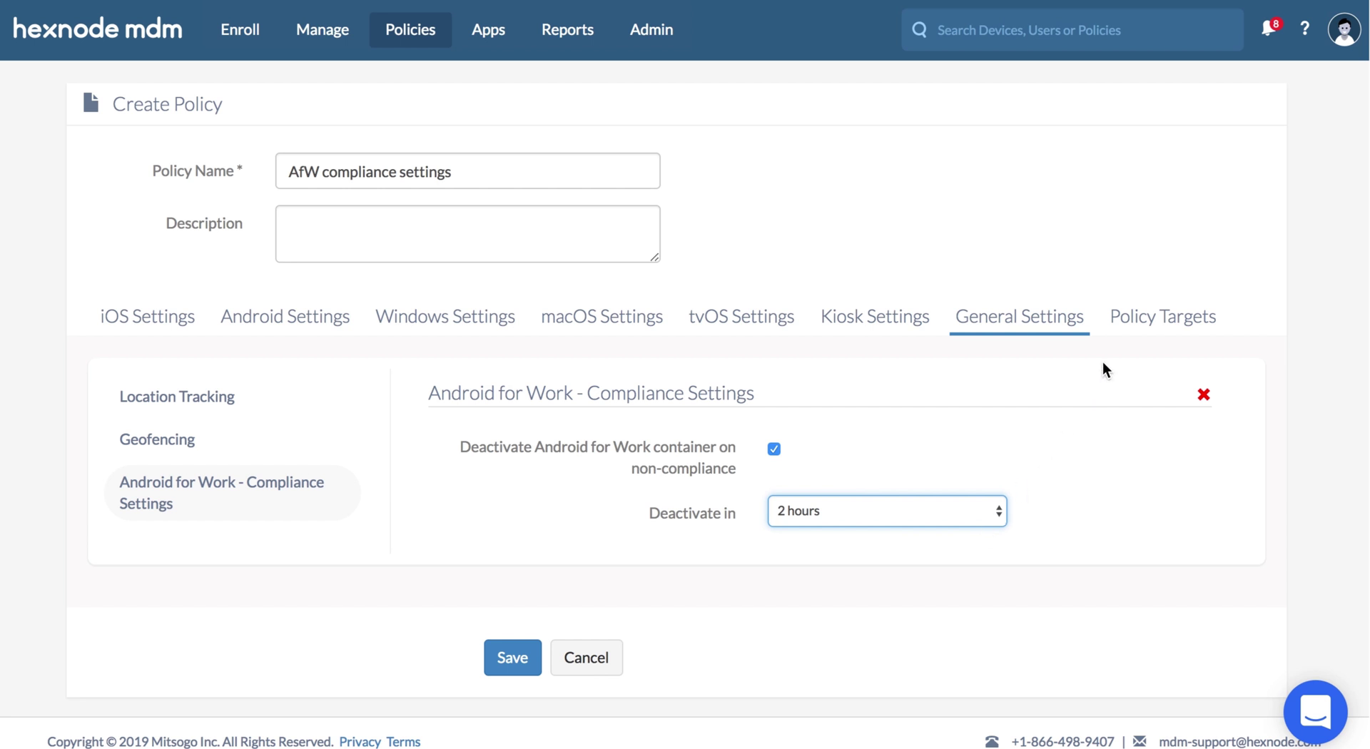
click(1126, 337)
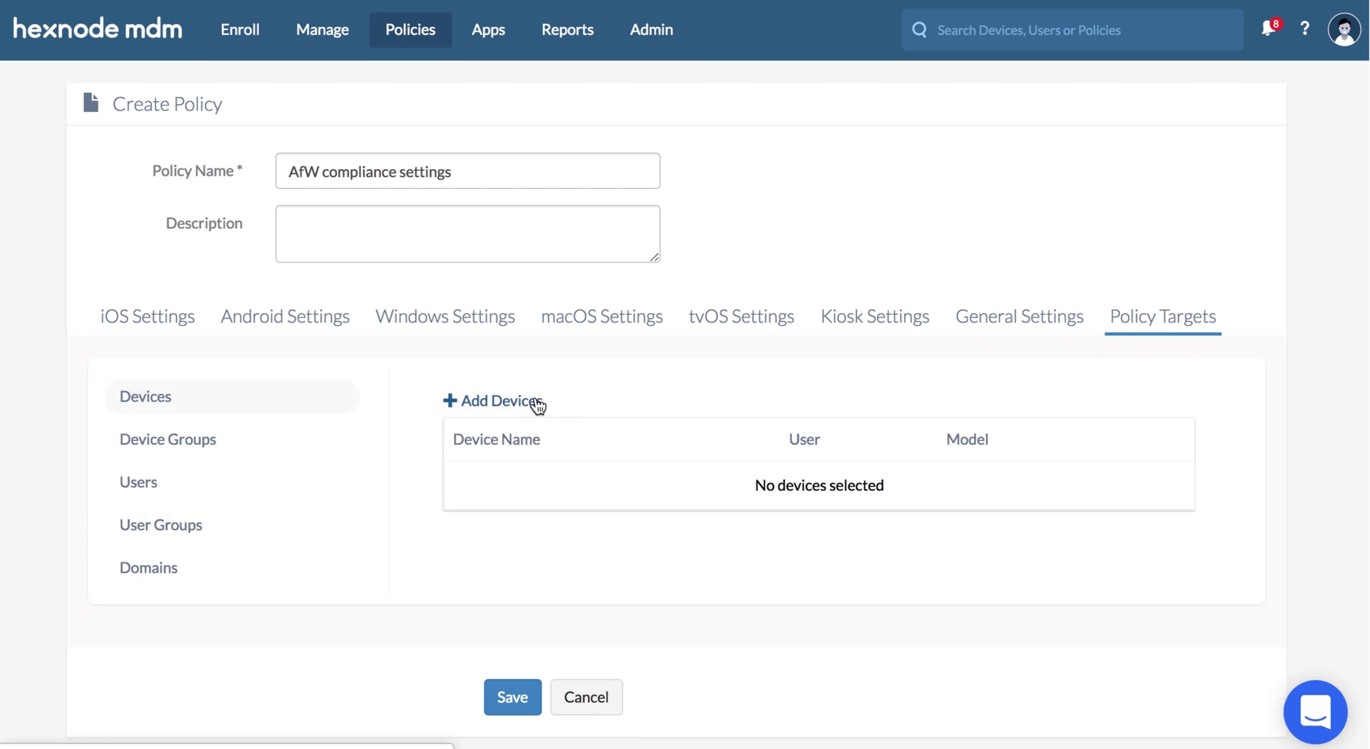
- Add samsungSM-J701F as the AfW compliance settings policy's target and save it
click(537, 404)
click(319, 435)
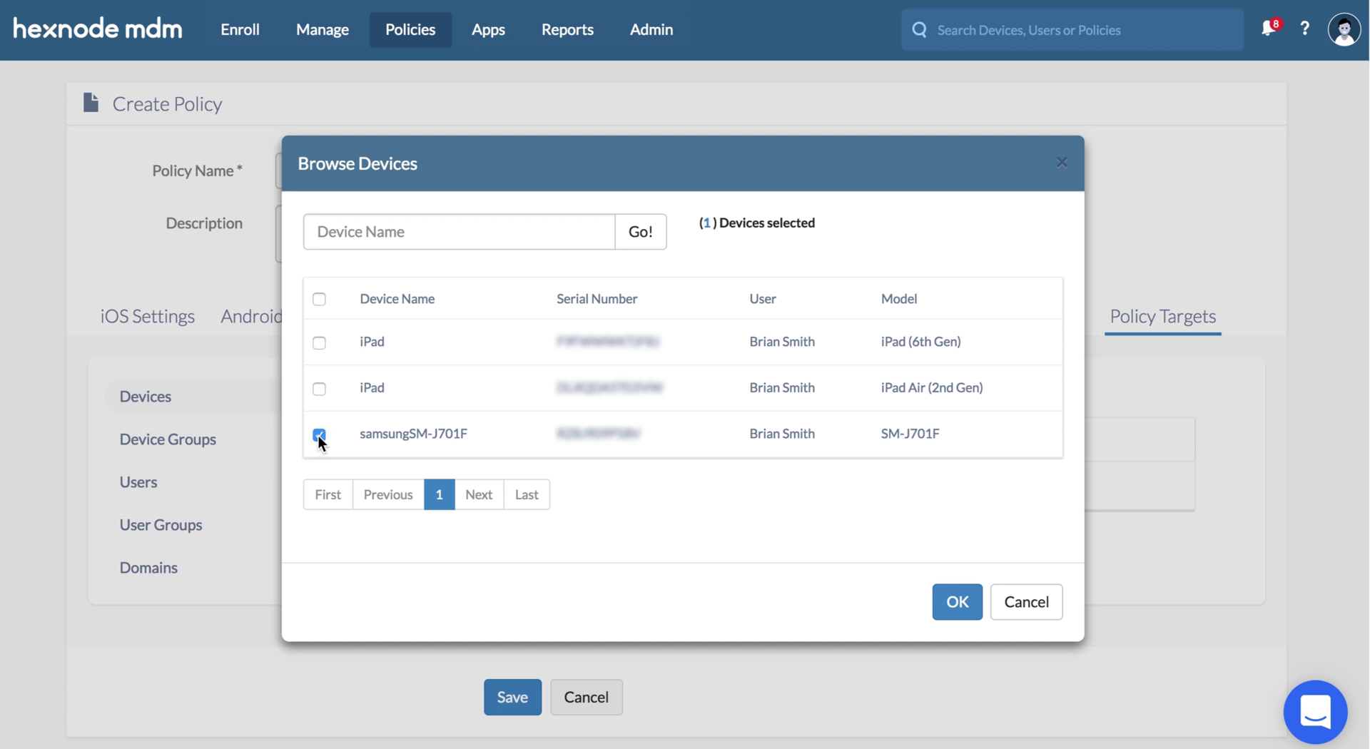
click(953, 598)
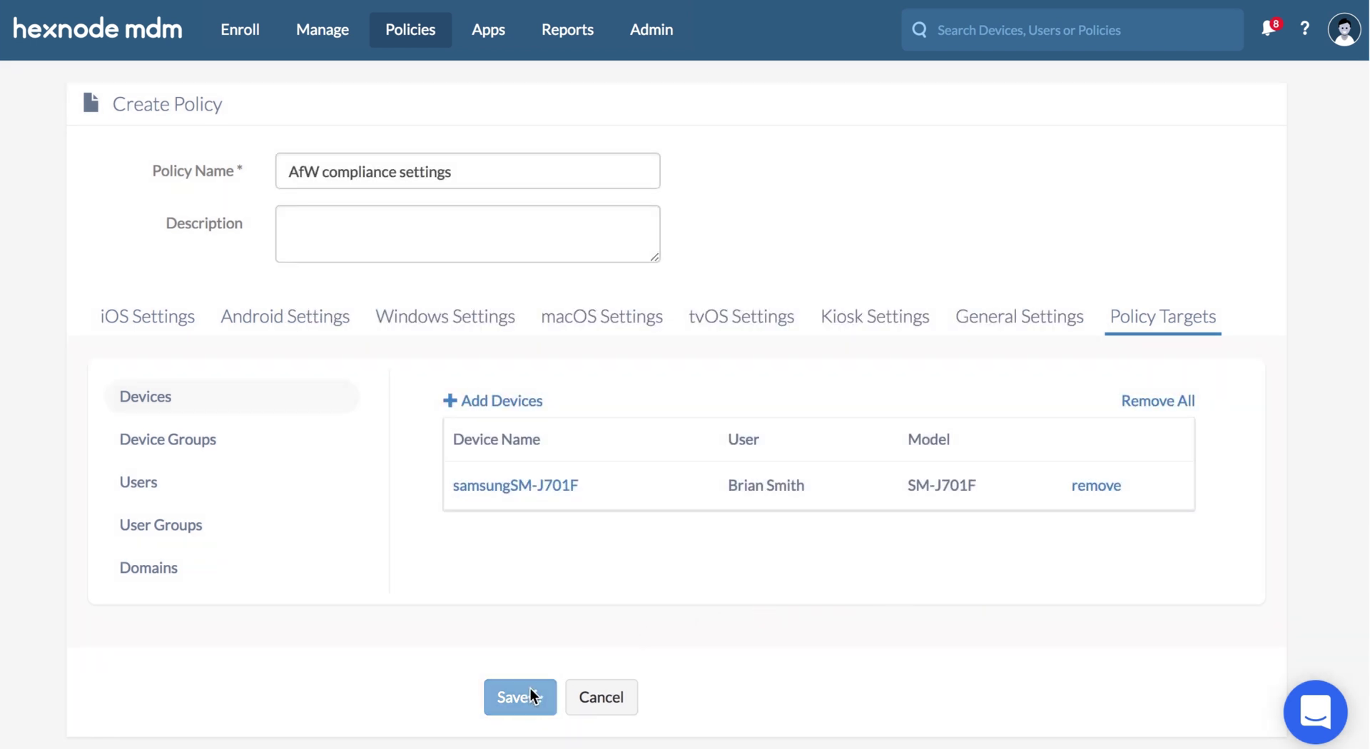
click(530, 688)
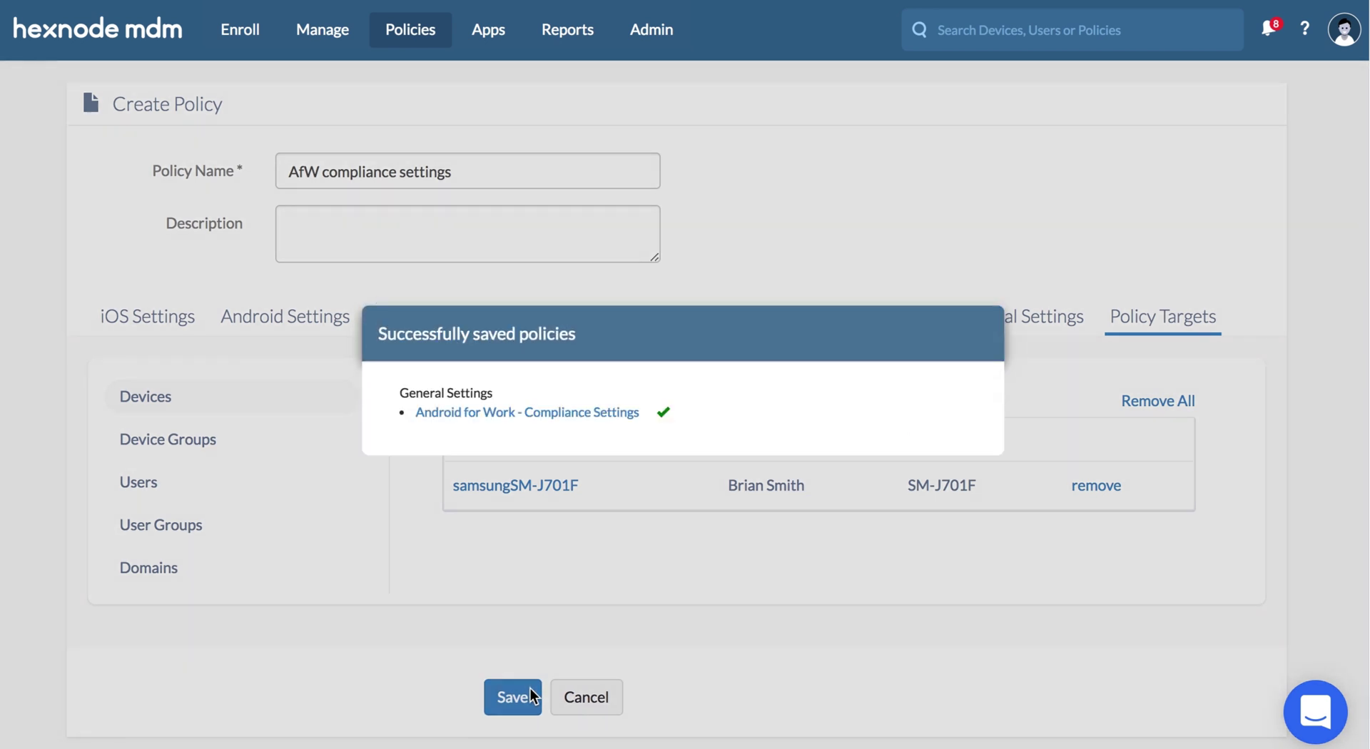